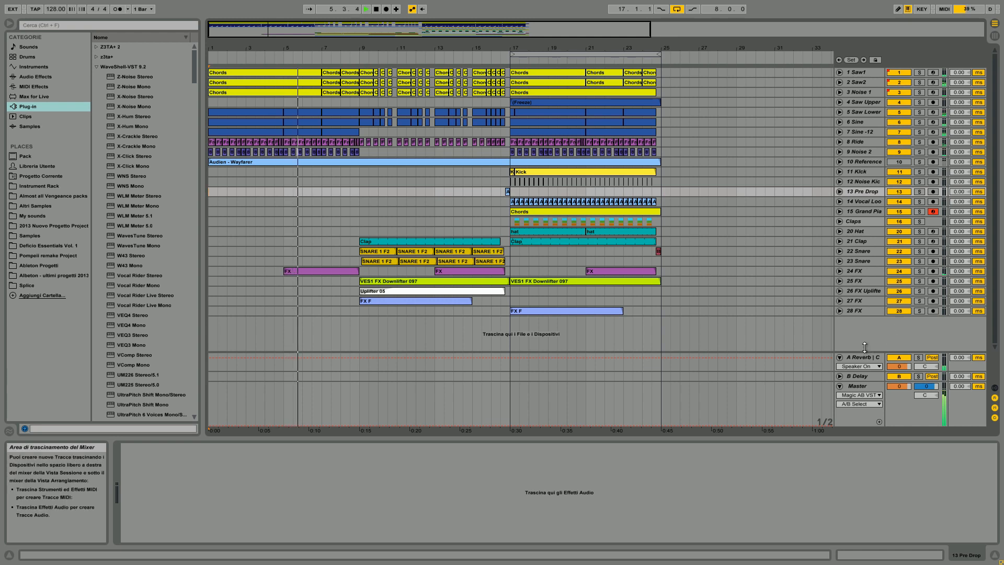
Play through the arrangement while viewing the Saw2 track's notes and the Master track's device chain
drag(865, 348, 866, 341)
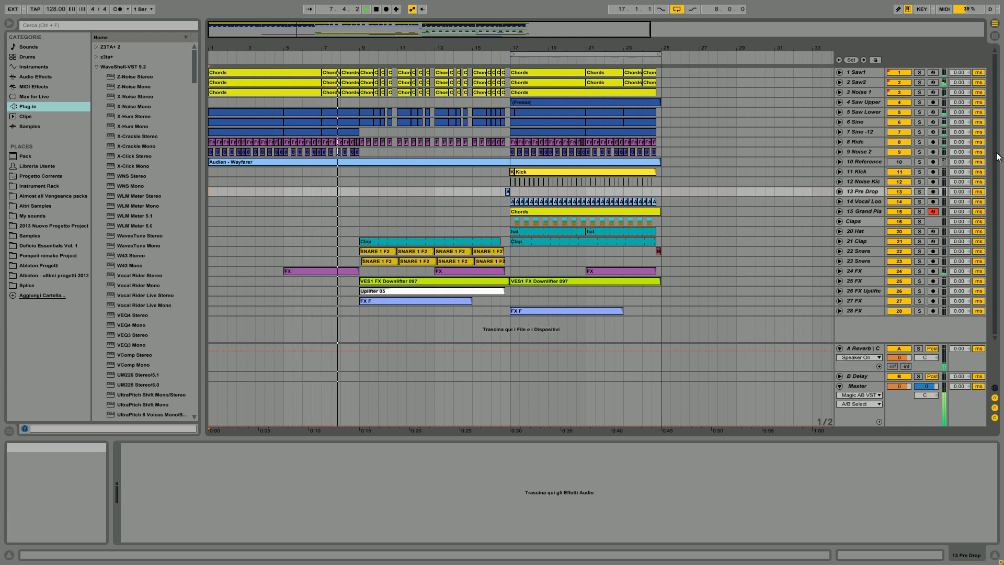
click(840, 82)
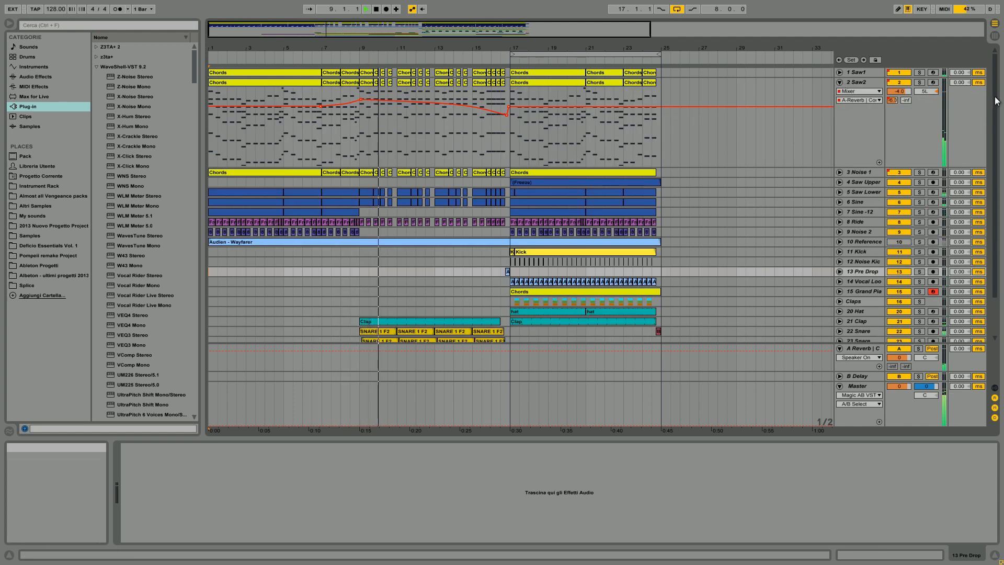
drag(994, 97, 997, 76)
click(840, 82)
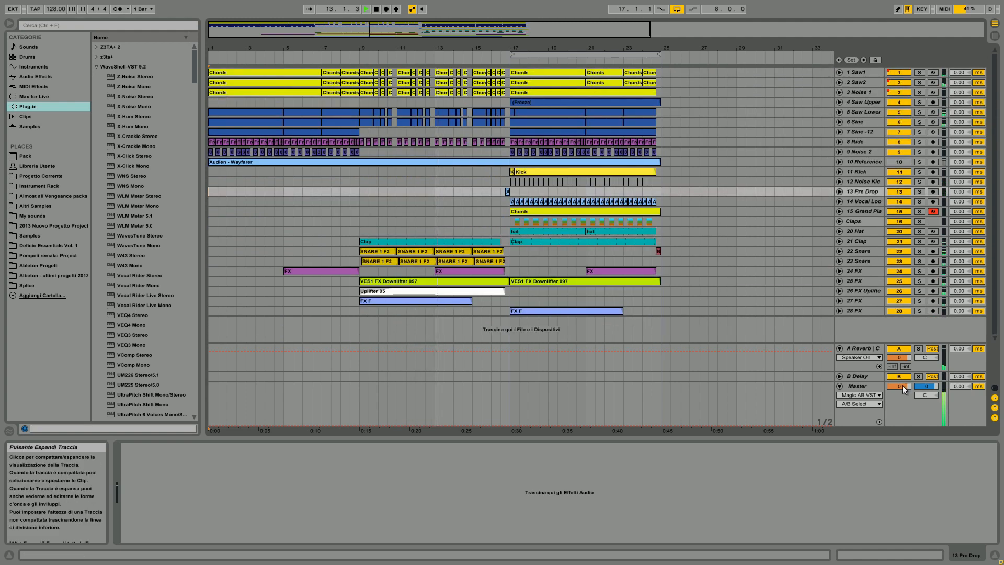
click(902, 385)
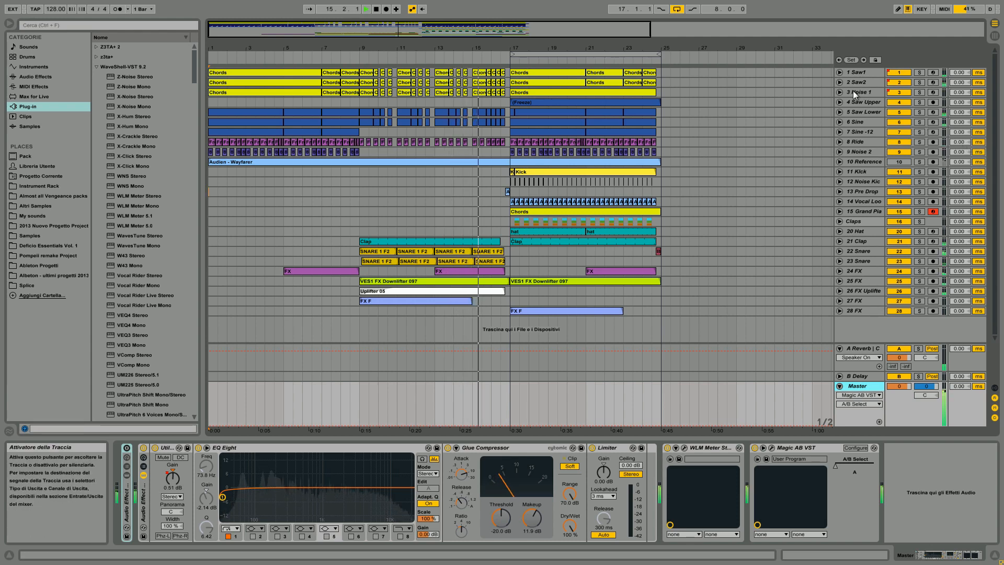
click(840, 83)
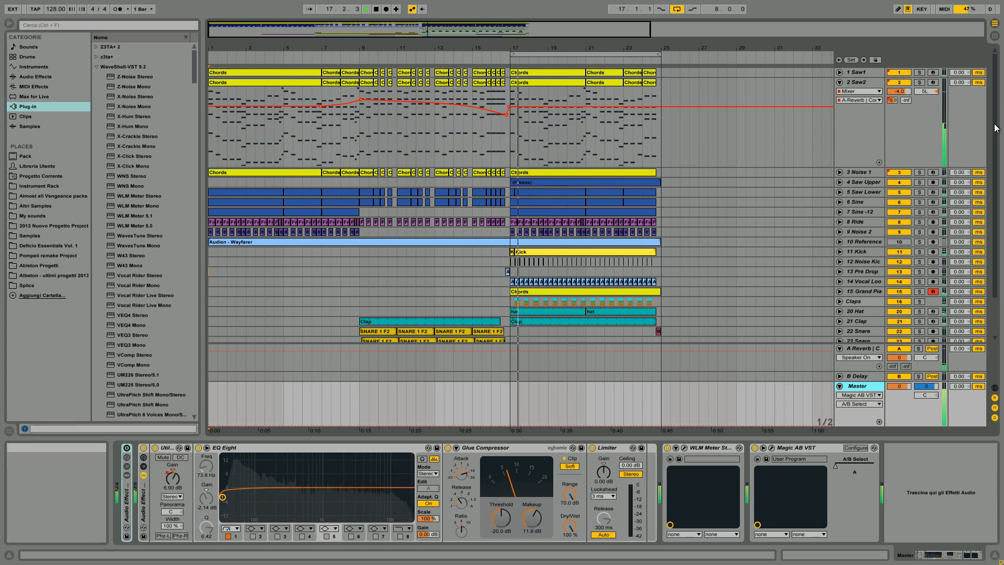
drag(996, 128, 996, 105)
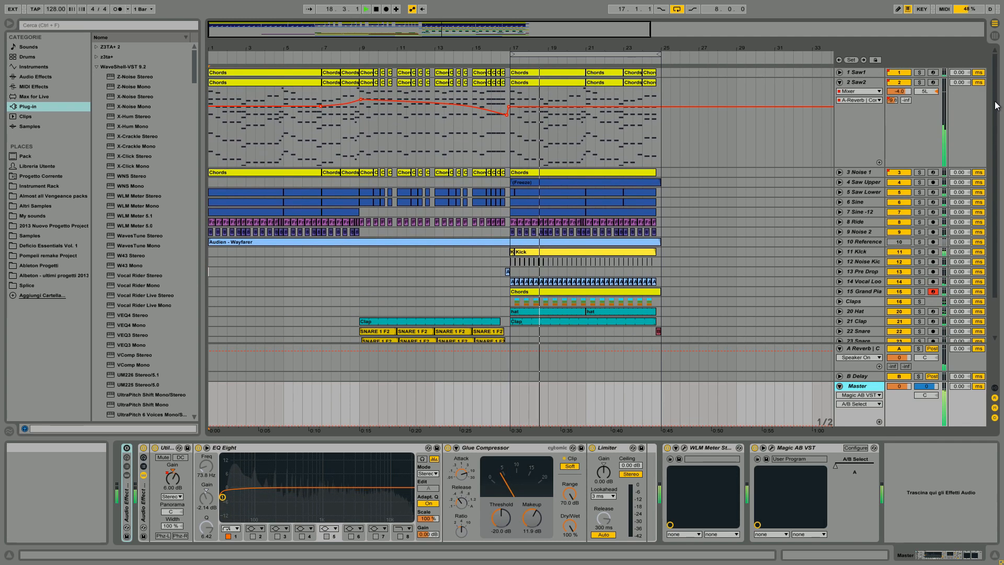
click(839, 82)
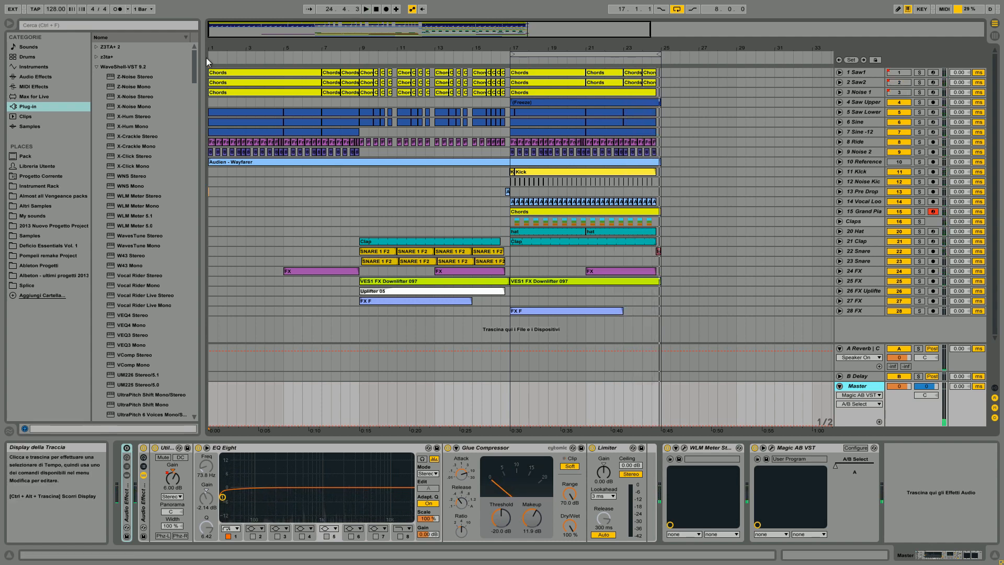
Unfold and select the Saw2 track, solo it, and play it from the start of the arrangement
drag(224, 49, 224, 55)
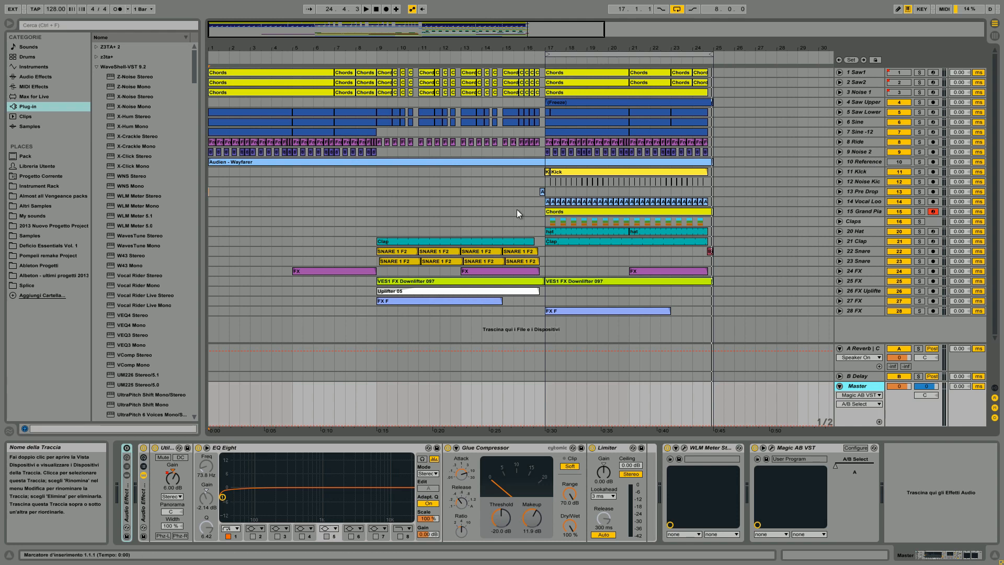
click(861, 74)
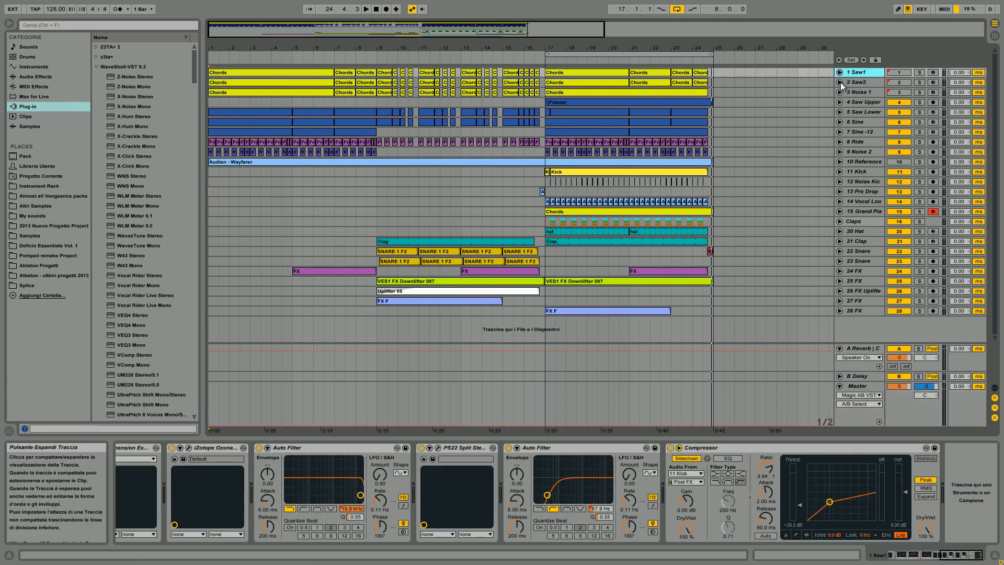
click(840, 83)
click(852, 81)
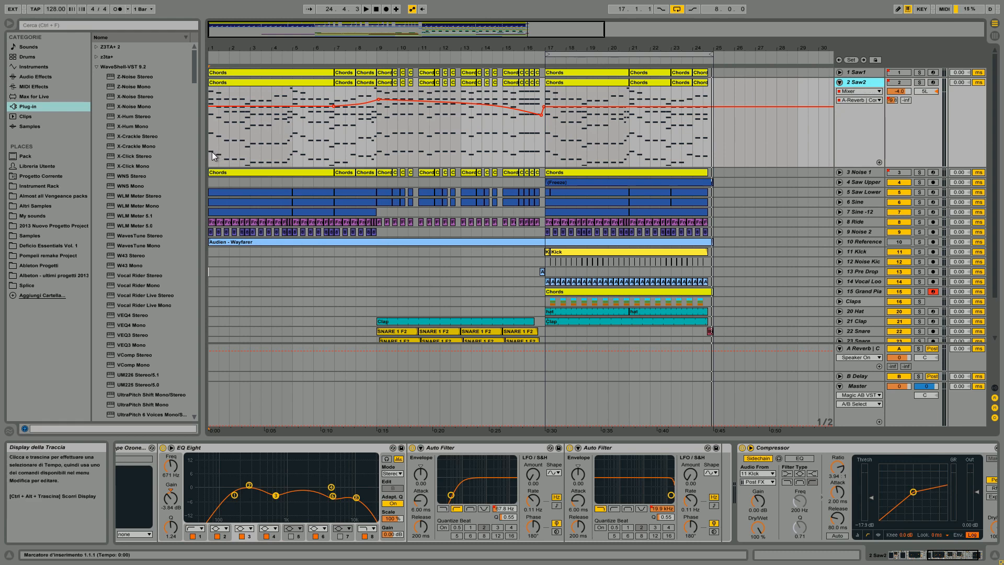
click(920, 82)
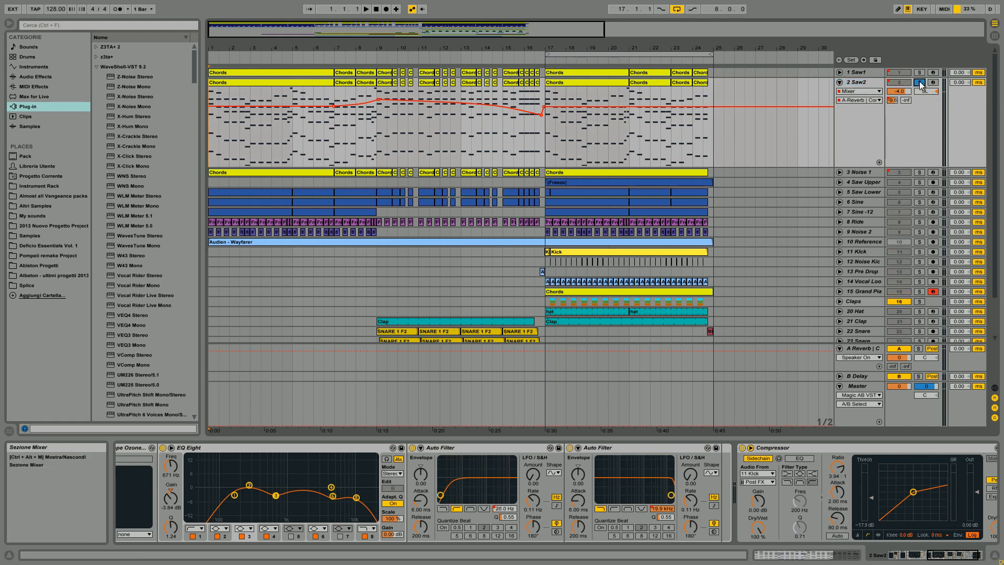
key(space)
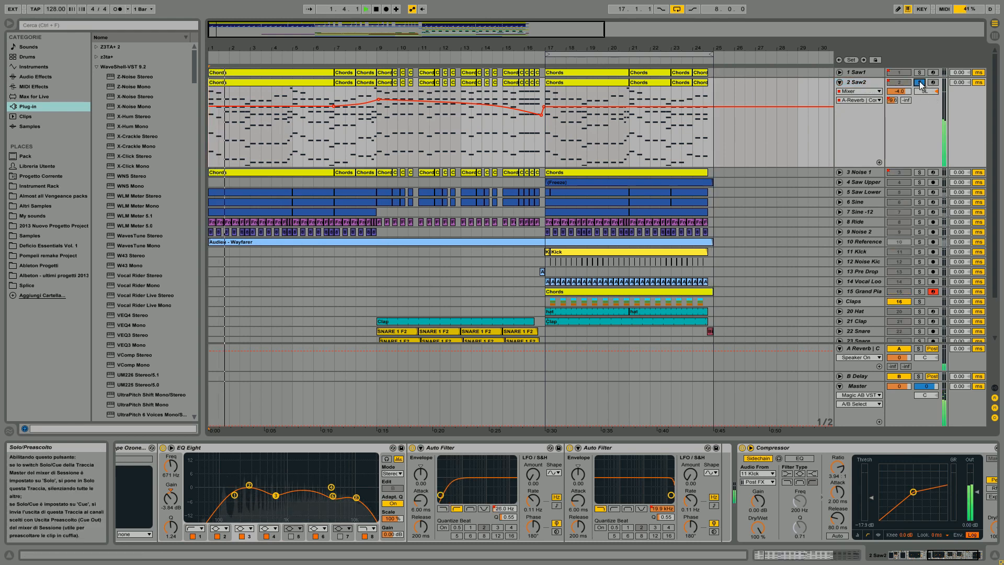
Stop playback and open the Sylenth1 instrument window at the beginning of the Saw2 device chain
click(870, 86)
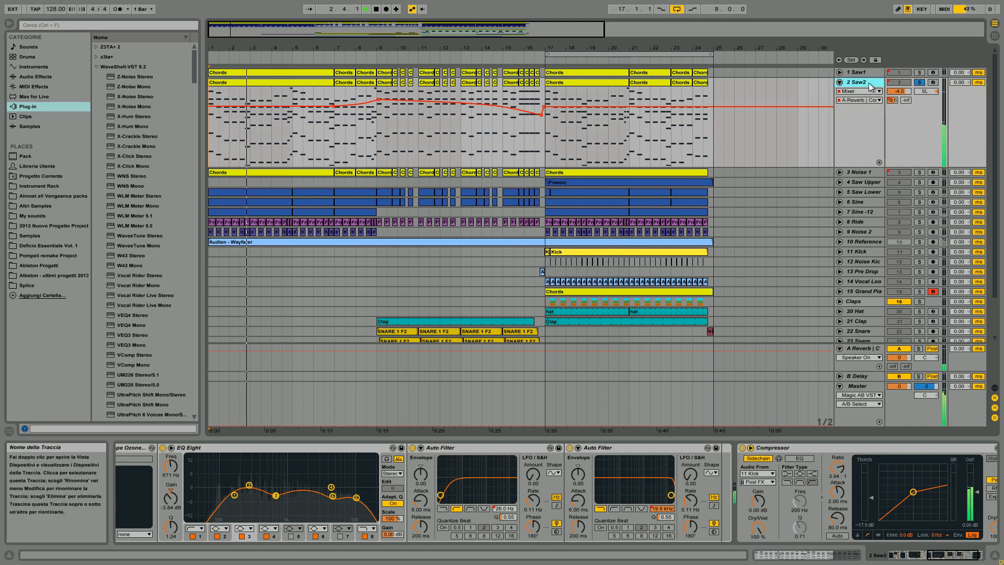
click(889, 553)
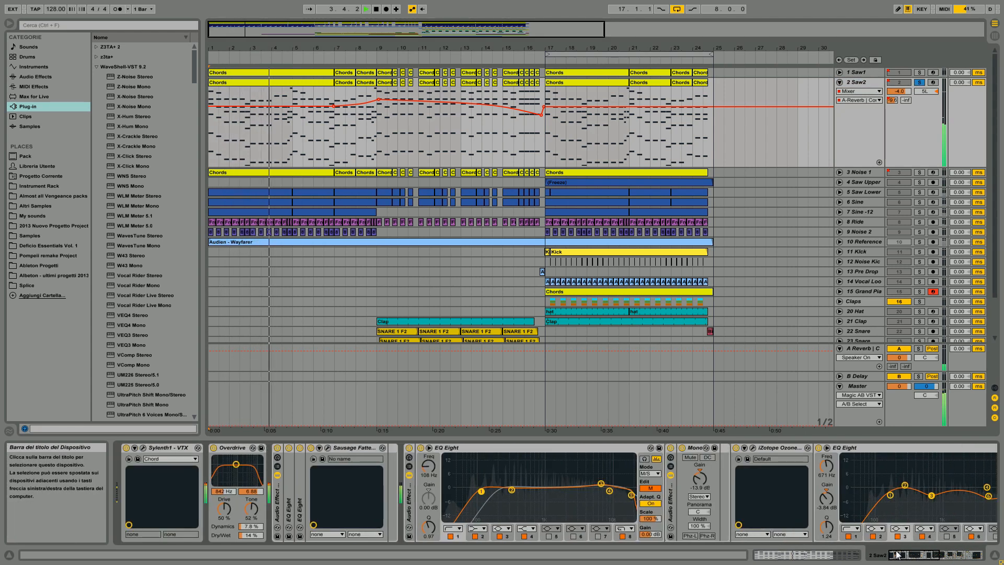
key(space)
drag(897, 554, 821, 556)
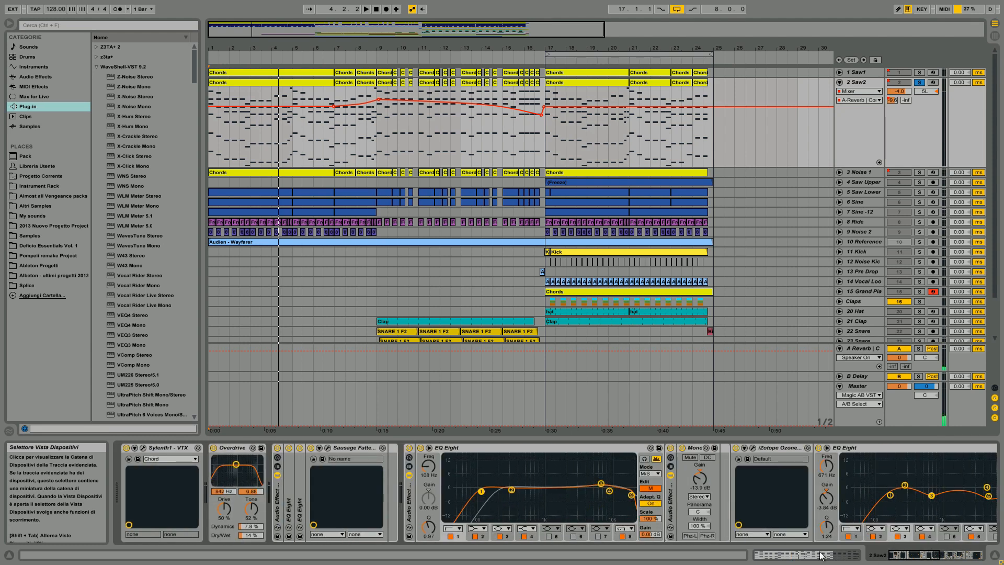
click(143, 448)
drag(536, 146, 543, 118)
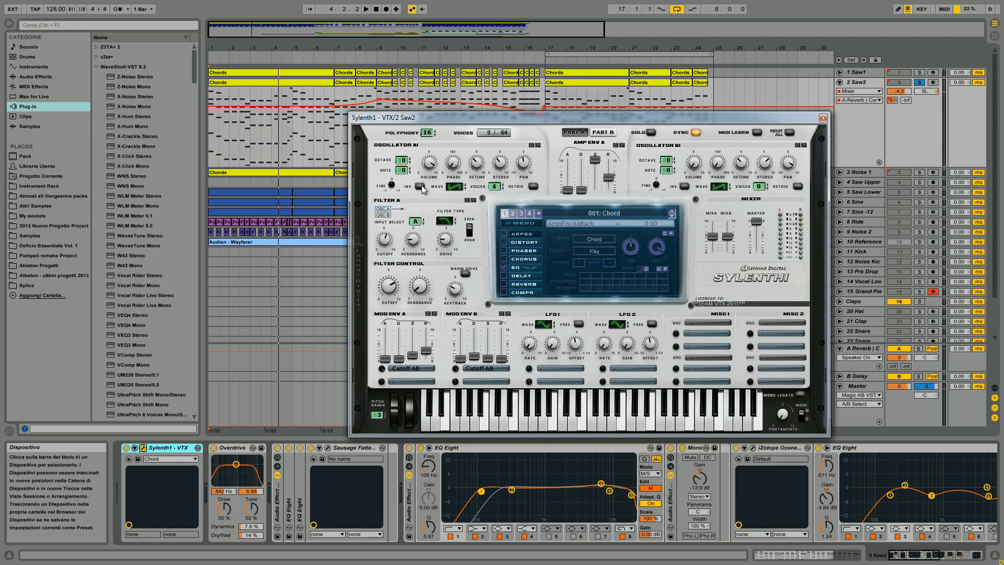
Check Sylenth1's Part B and Part A, and audition the soloed Chord preset
click(609, 134)
click(582, 134)
key(space)
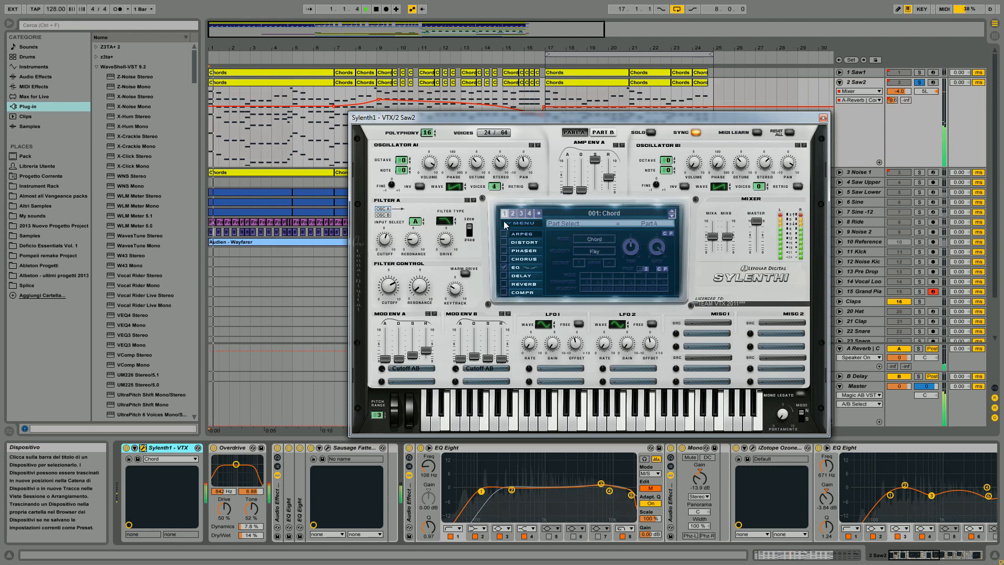
key(space)
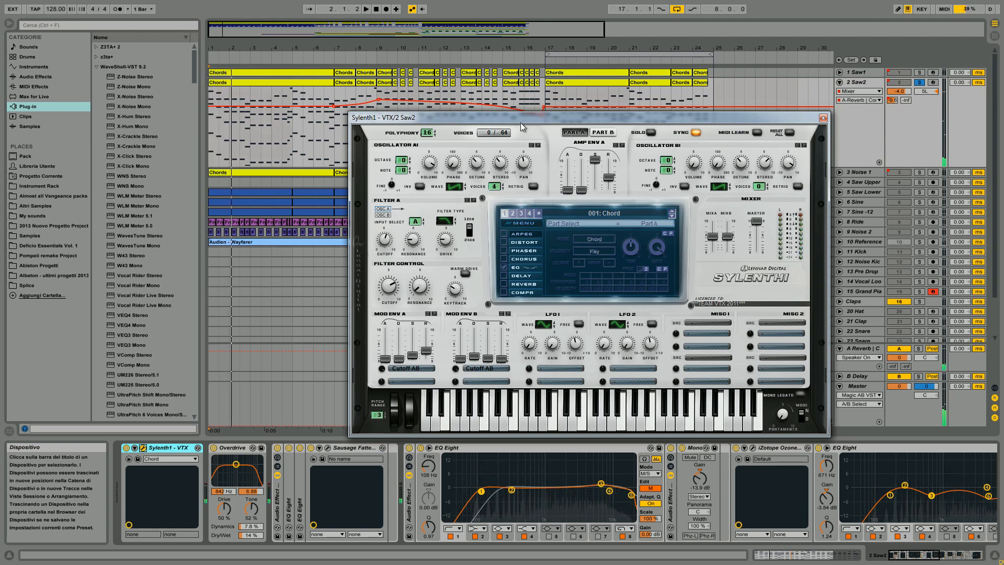
drag(525, 118, 509, 83)
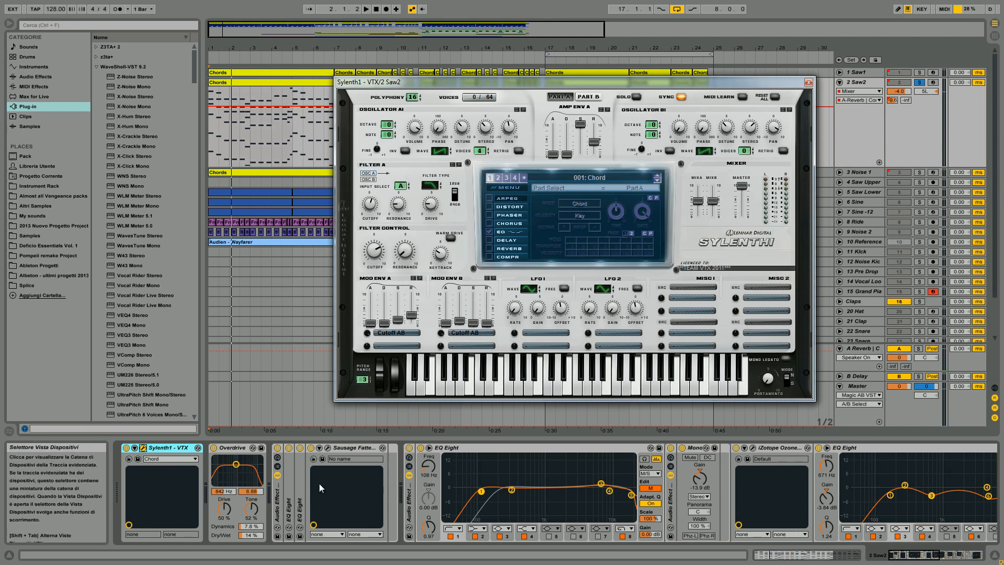
key(space)
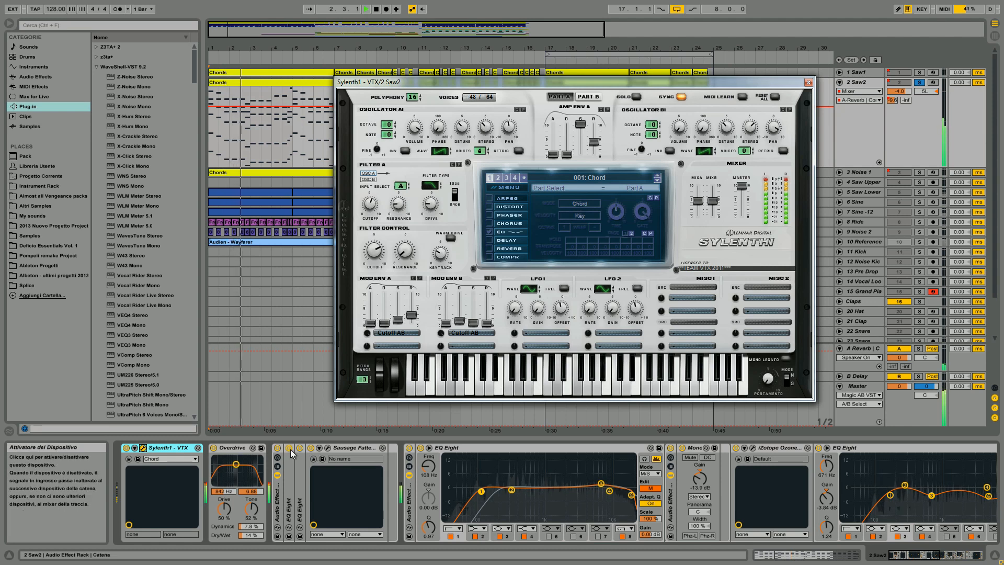
Expand the effect rack after Overdrive and its two EQ Eights for inspection, and toggle Sausage Fattener off and on
click(277, 475)
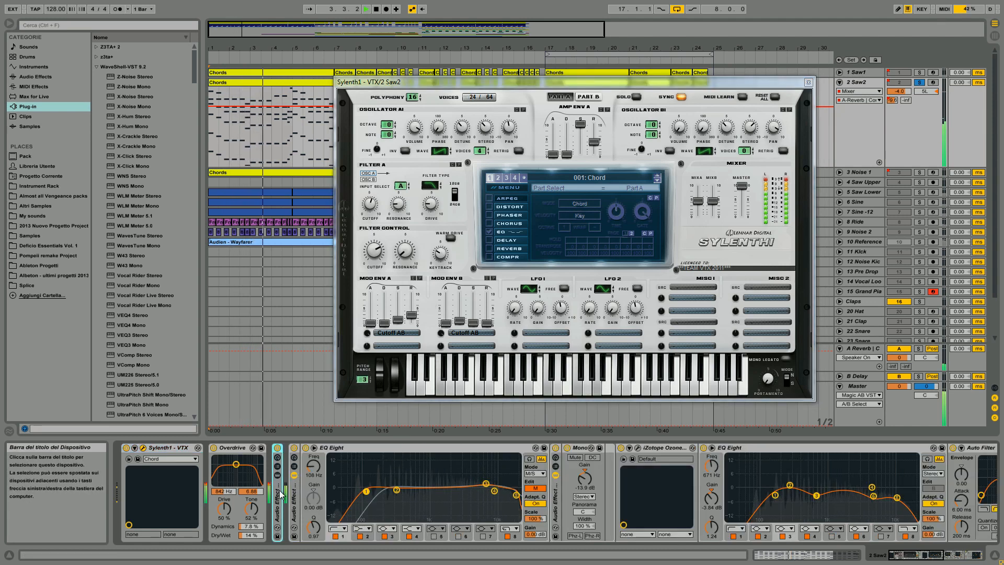
double_click(279, 494)
double_click(289, 494)
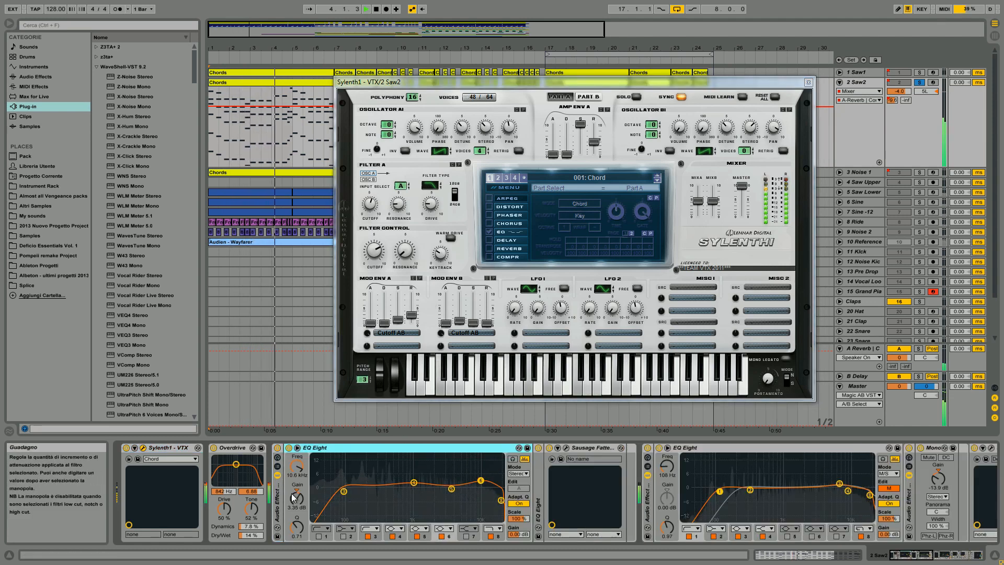
double_click(541, 501)
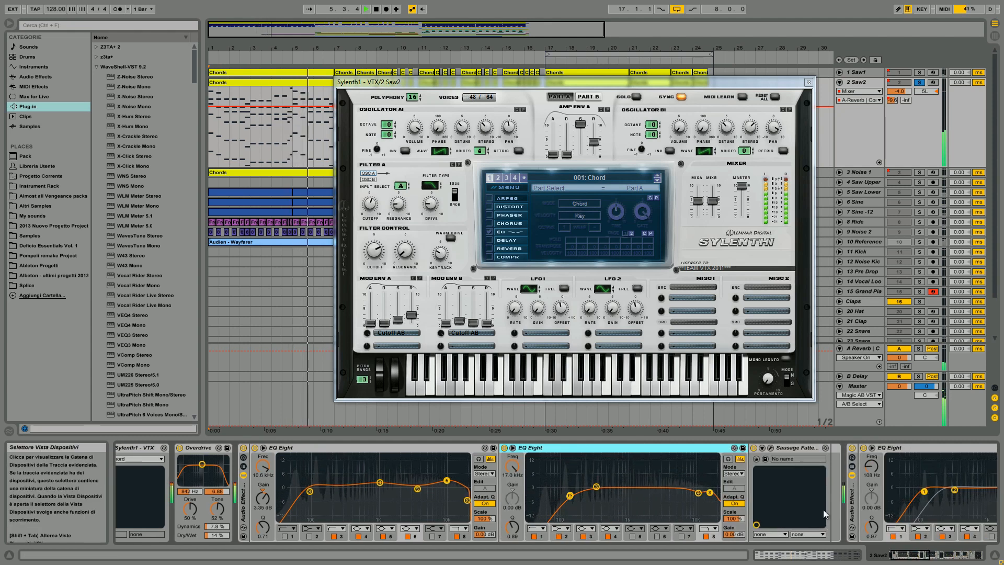
click(754, 449)
click(754, 448)
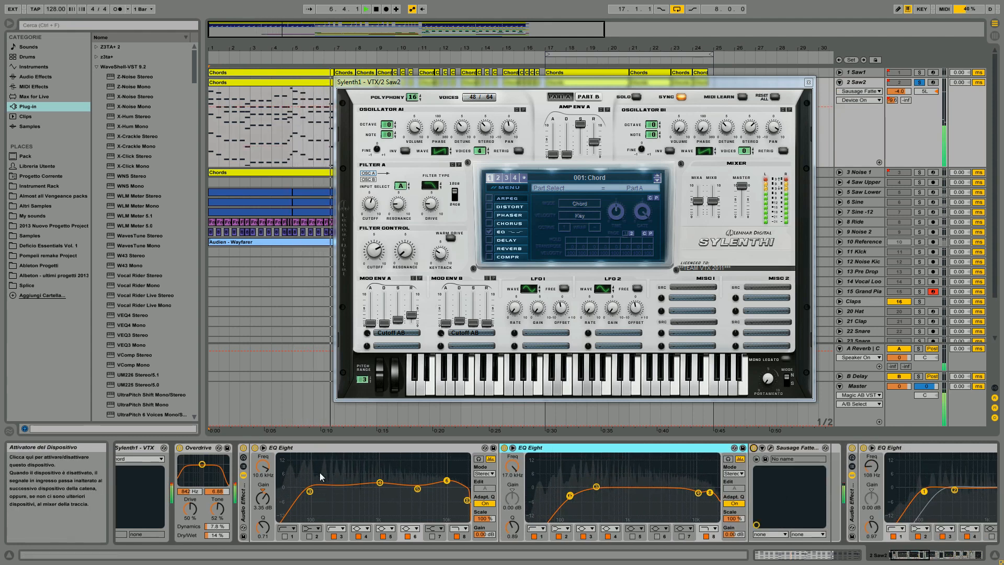
Review the iZotope Ozone 5 Imager's stereo widths on Saw2 while playing from the start, and close its window
click(893, 555)
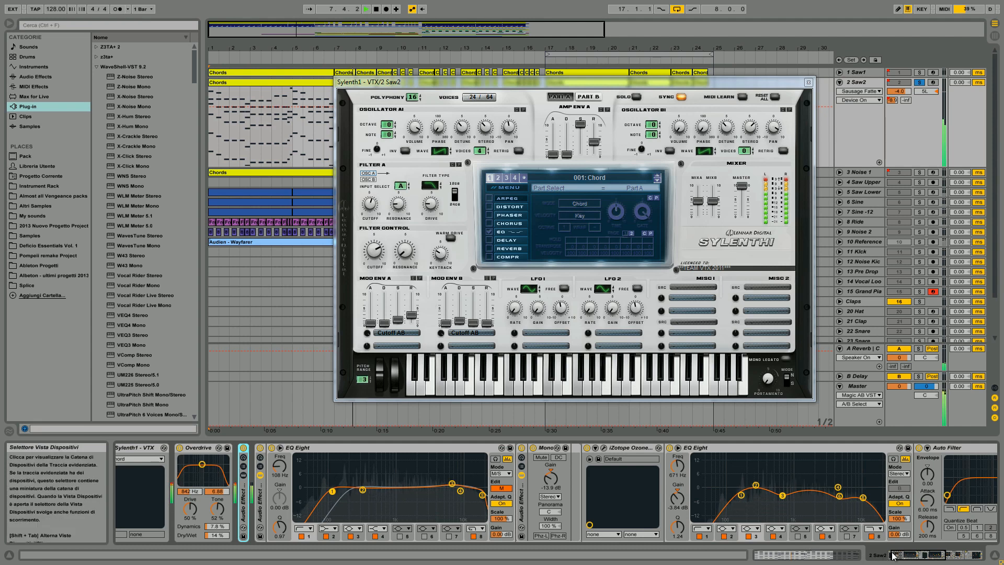
drag(893, 555, 903, 555)
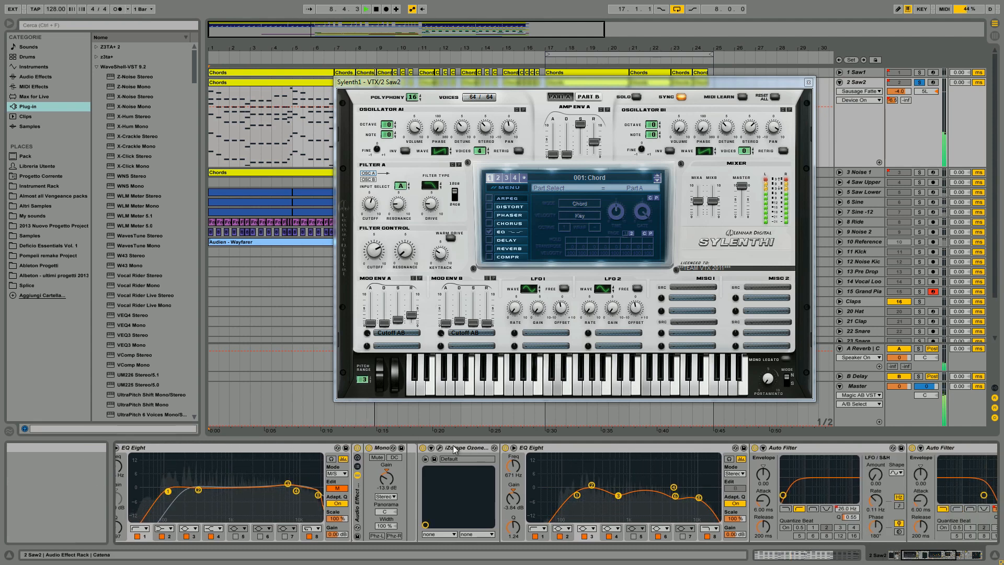
click(455, 449)
click(439, 448)
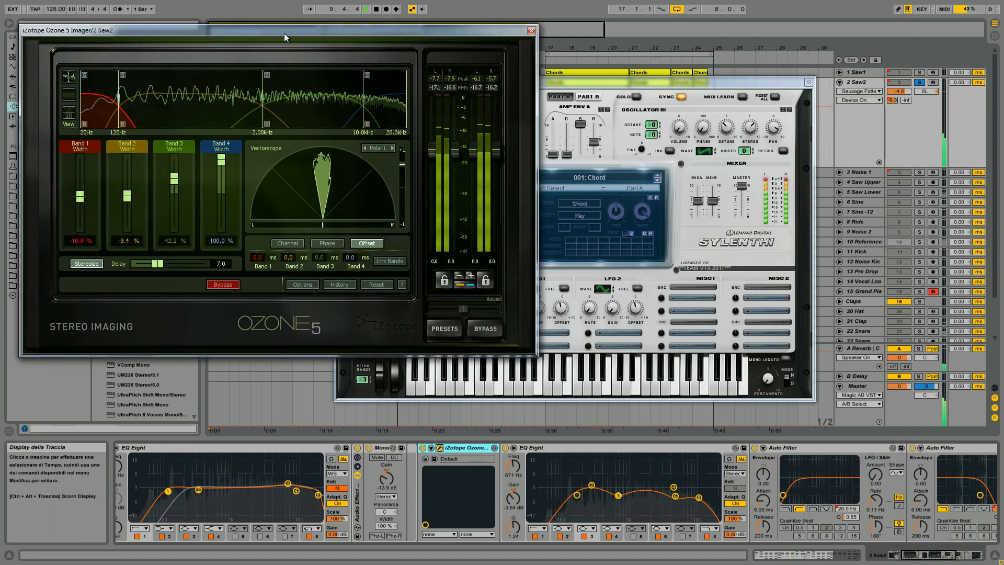
drag(284, 33, 622, 147)
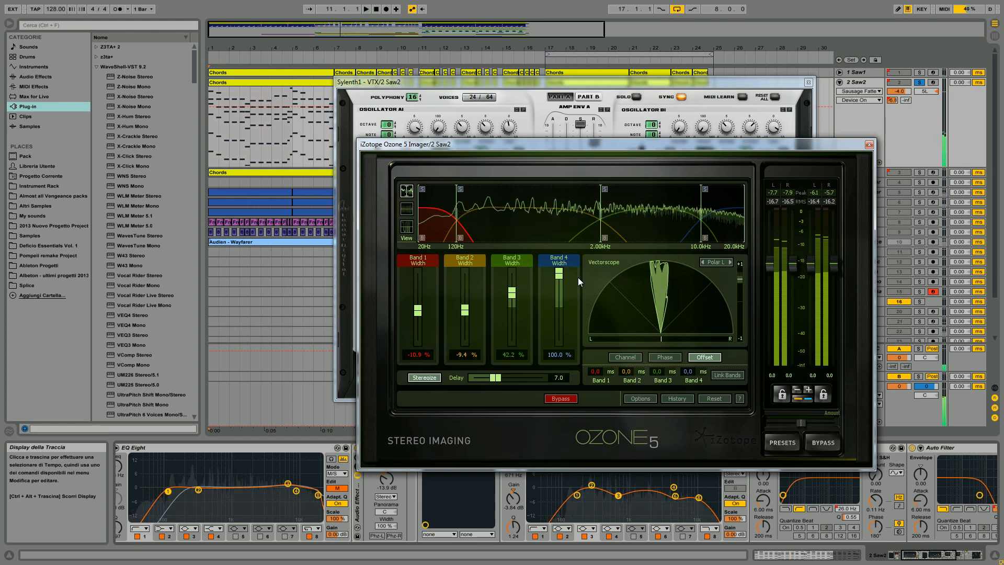
key(space)
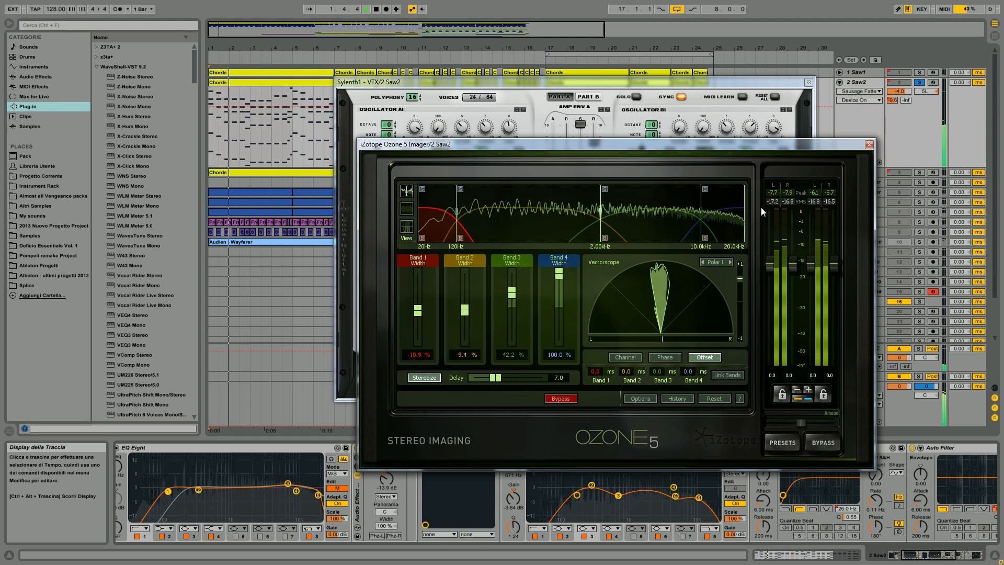
drag(772, 145, 655, 101)
click(754, 100)
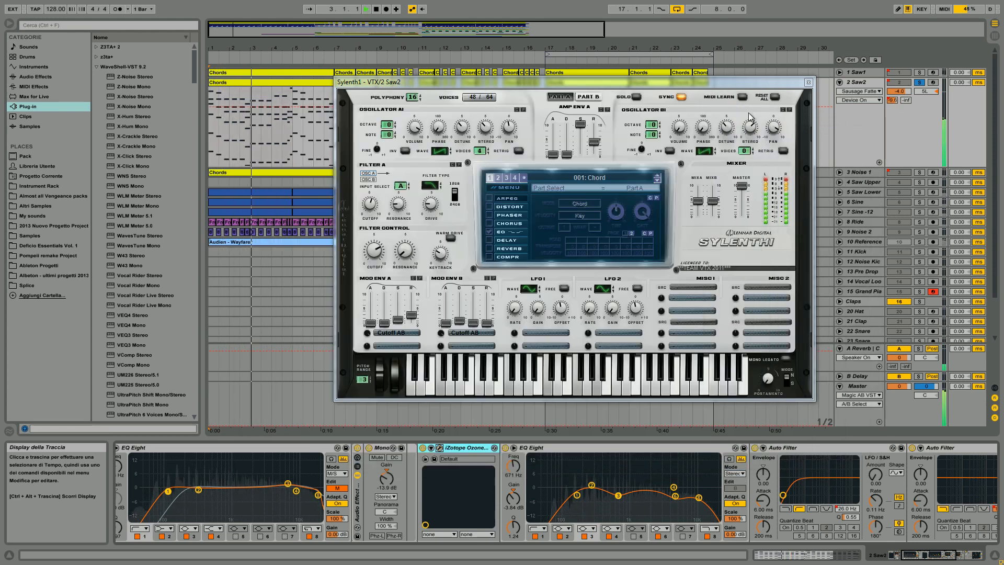
Examine the two Auto Filters on Saw2 during playback from around bars 8 and 16, keeping the Sylenth1 window clear of them
drag(929, 555, 946, 555)
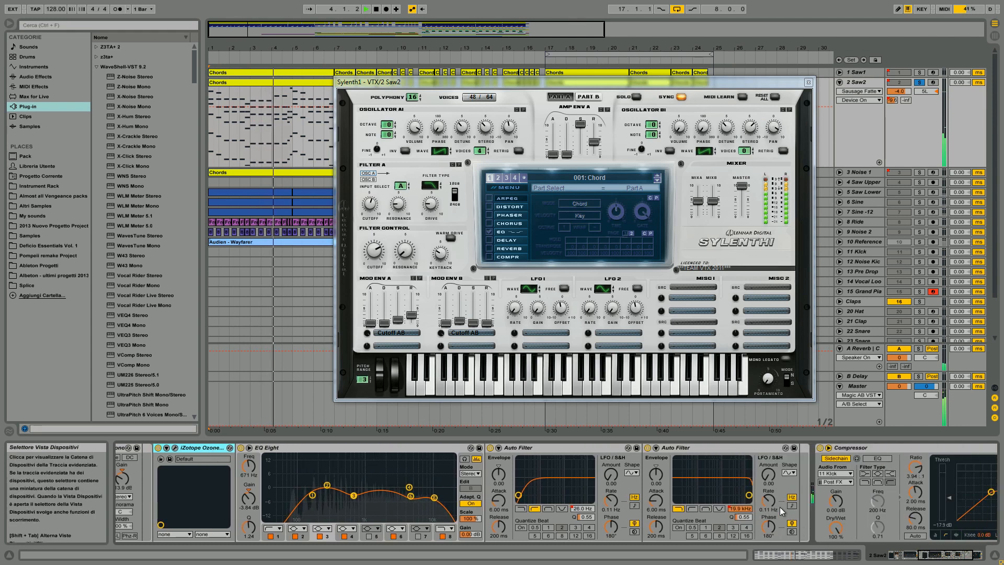
drag(557, 84, 182, 246)
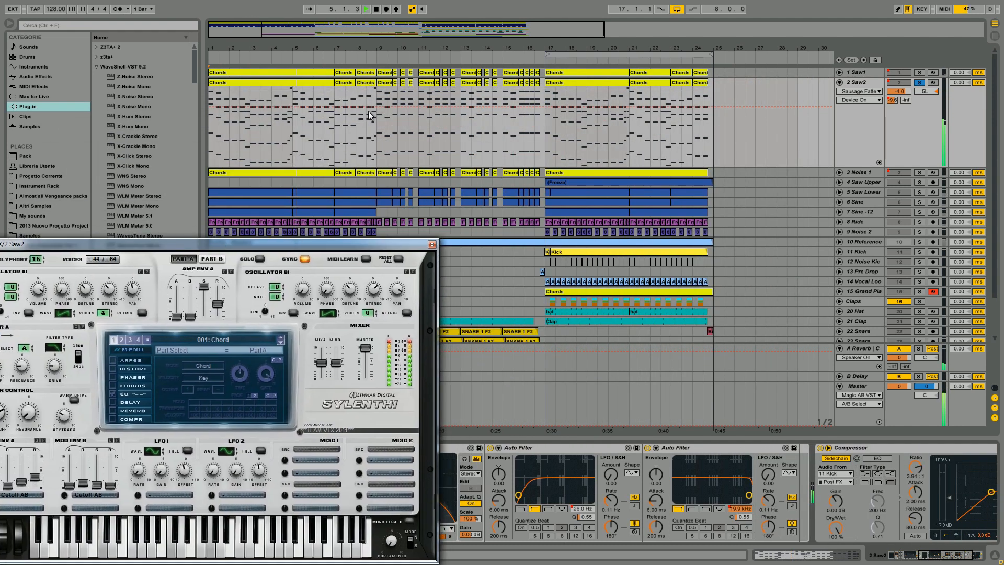
click(357, 143)
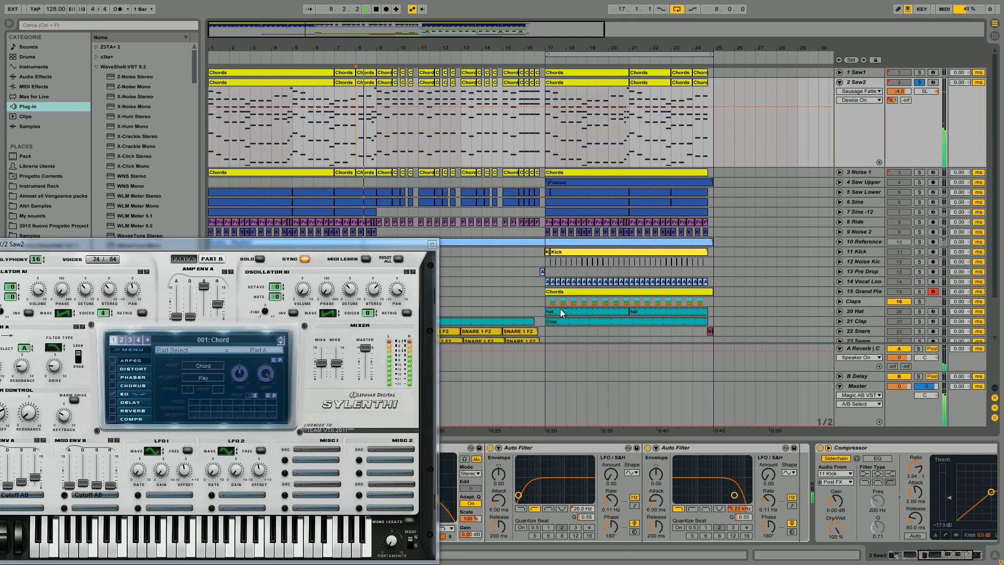
click(522, 147)
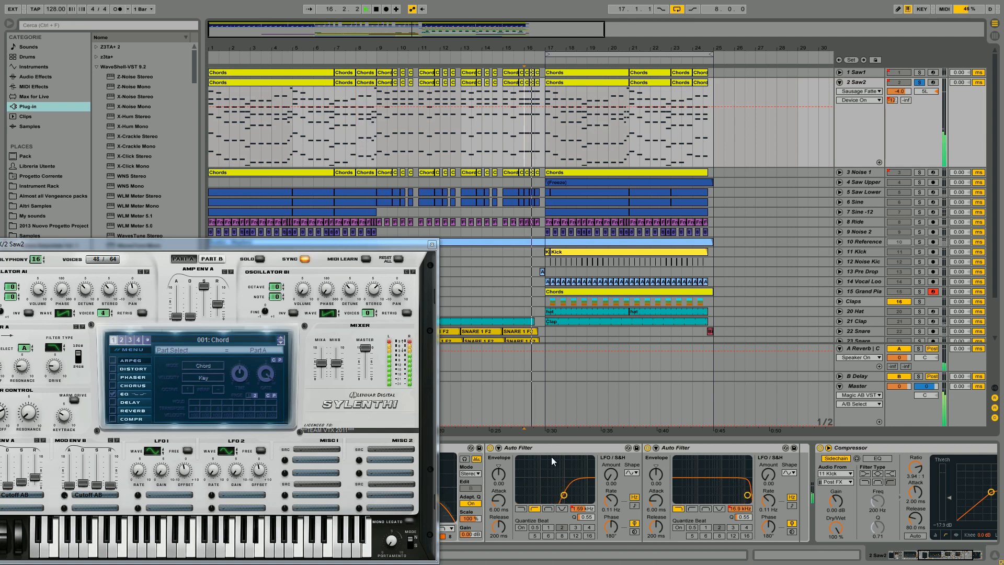
drag(334, 244, 373, 89)
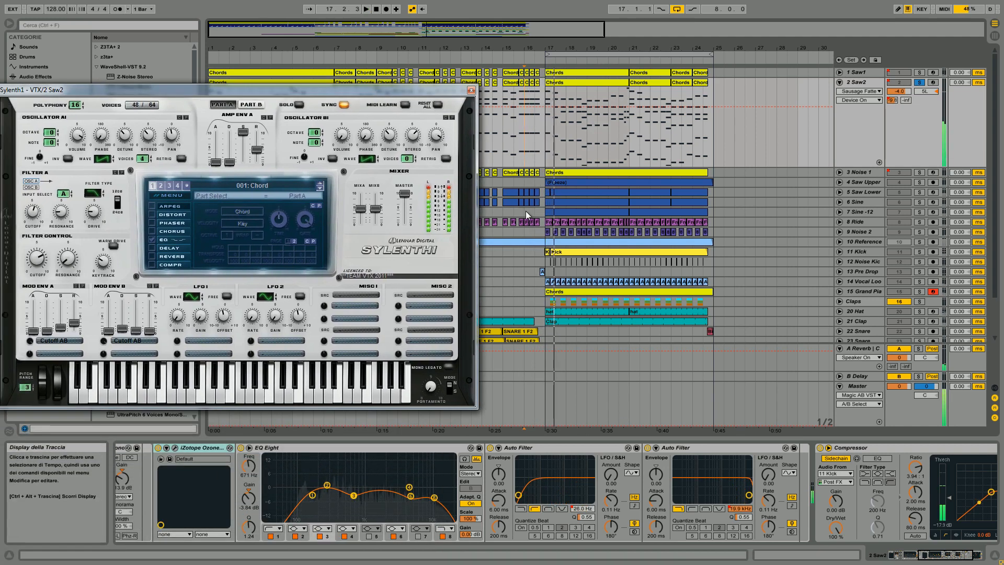
Check the sidechained Compressor ending Saw2's device chain during playback from bar 17, return to the chain's start, and close Sylenth1
click(914, 549)
key(space)
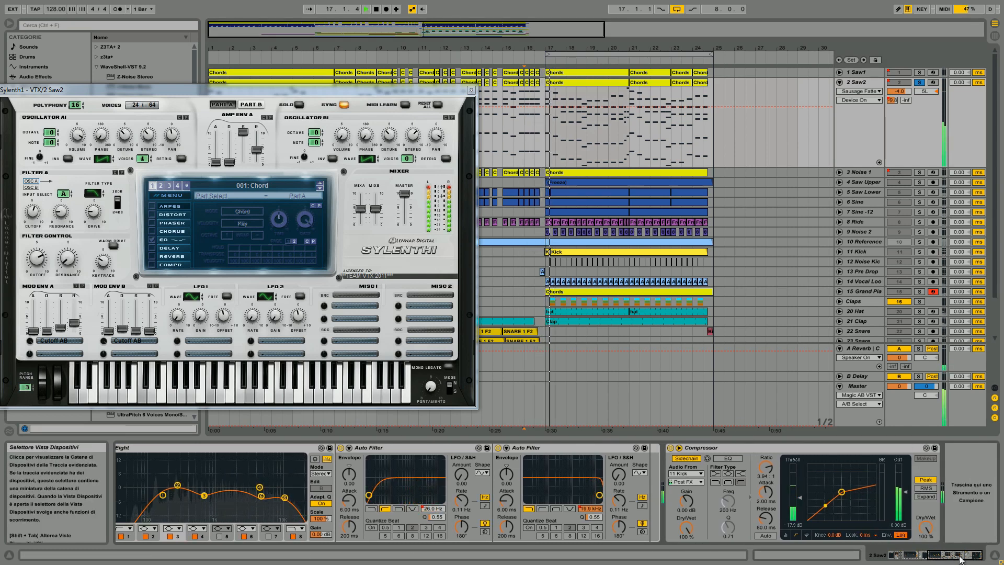
click(901, 553)
drag(332, 91, 573, 88)
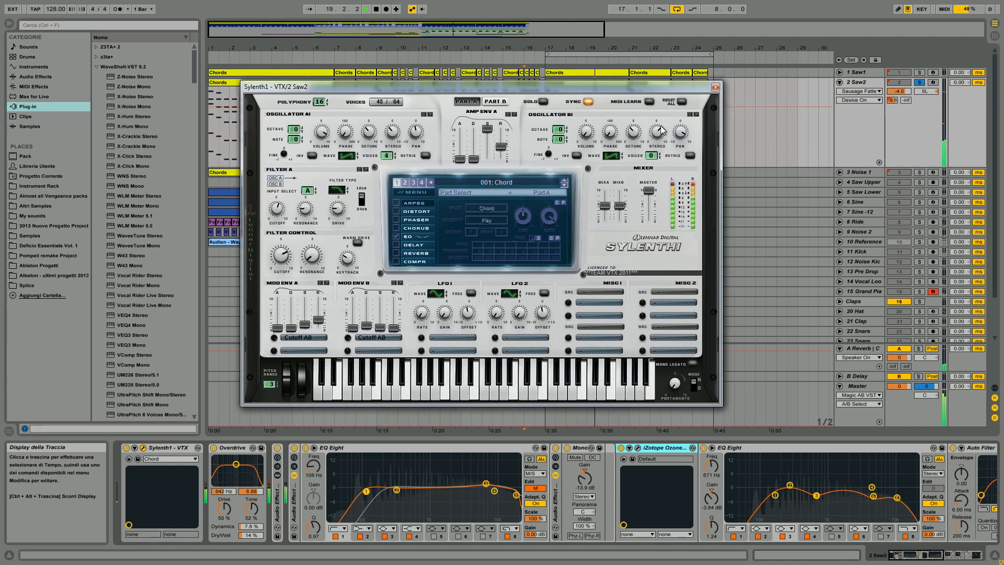
click(715, 87)
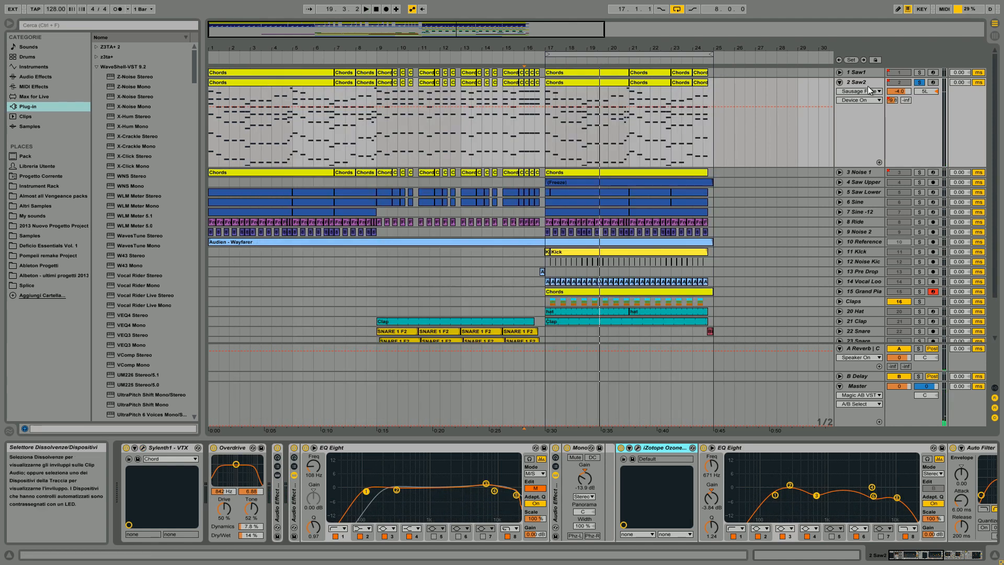
Unfold the Saw1 track, solo it in place of Saw2, and play the arrangement from bar 1
click(861, 73)
click(840, 72)
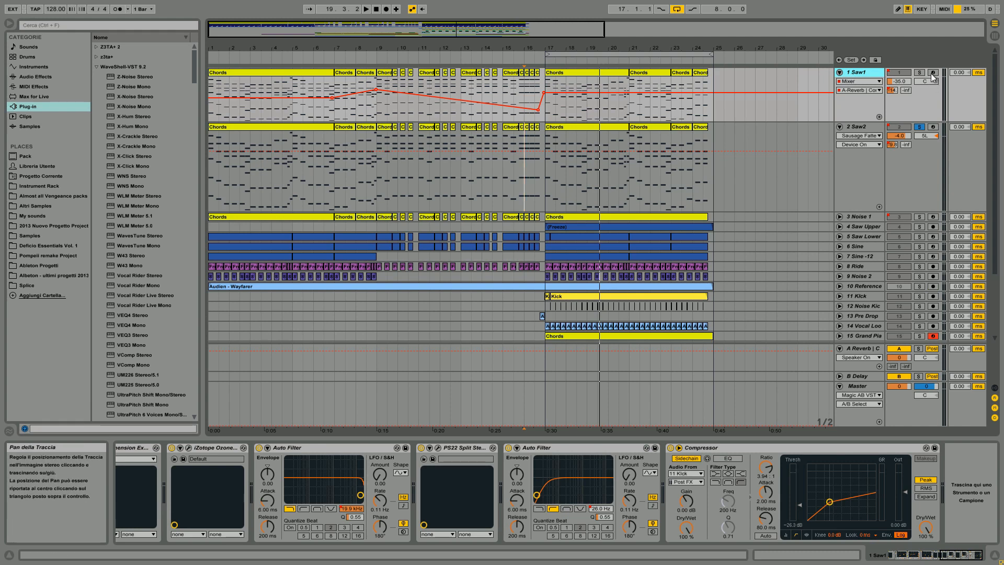
click(921, 72)
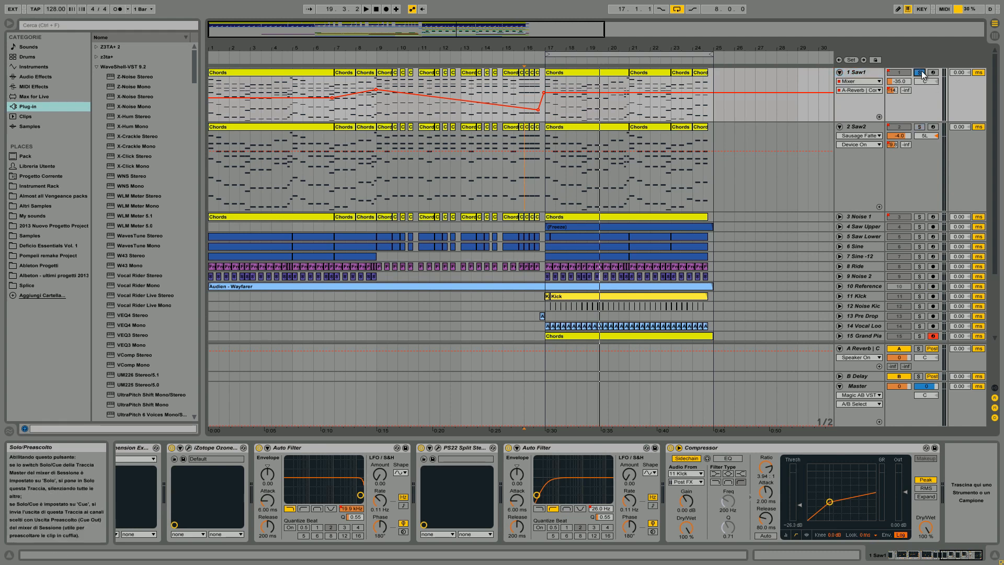
click(229, 63)
drag(227, 49, 226, 46)
click(209, 111)
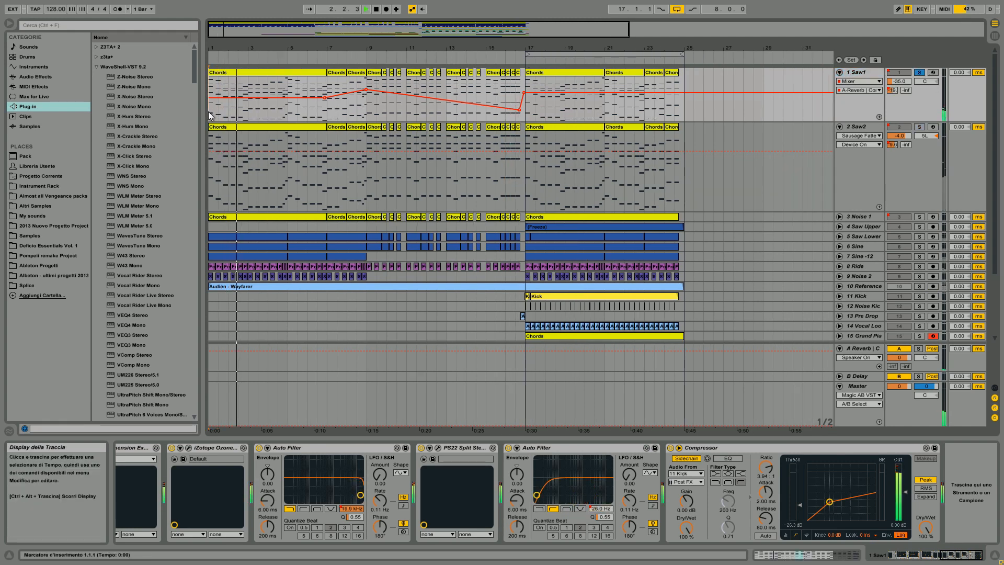
Inspect Dimension Expander on Saw1 during playback, switch its effect off and on to compare, and close its window
mouse_move(960, 555)
mouse_down()
mouse_move(886, 552)
mouse_move(940, 556)
mouse_up()
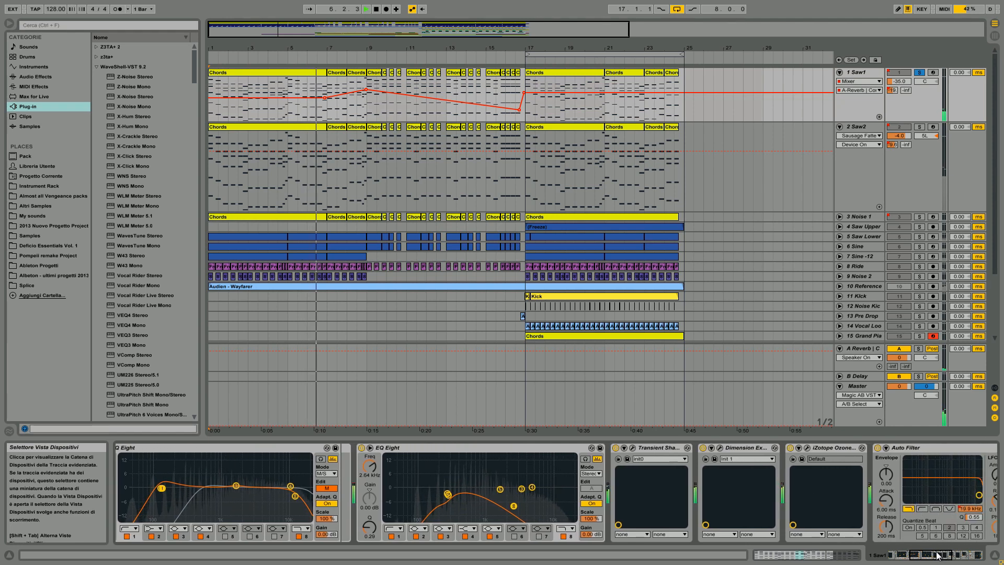
click(740, 448)
click(719, 448)
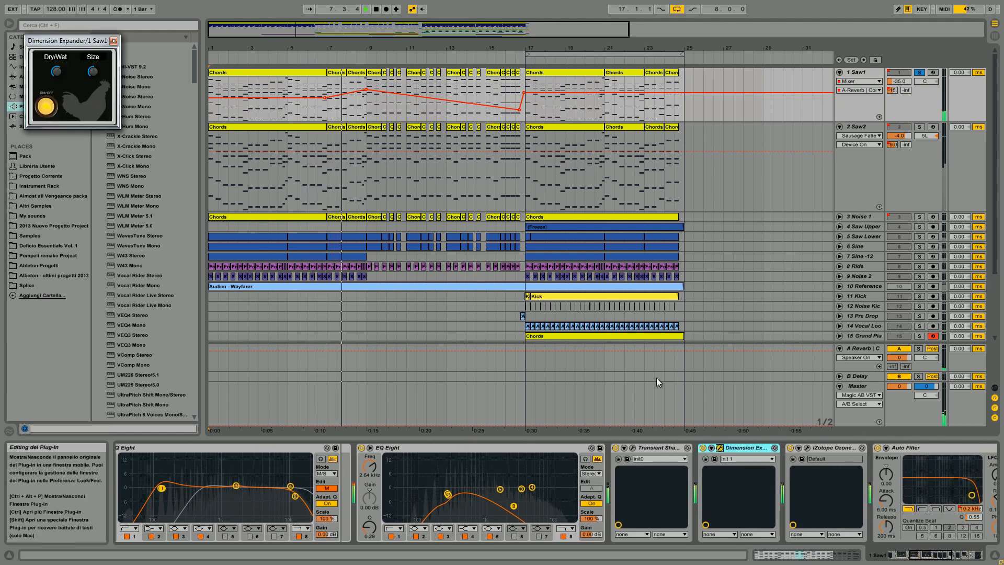
drag(78, 36, 495, 210)
click(460, 282)
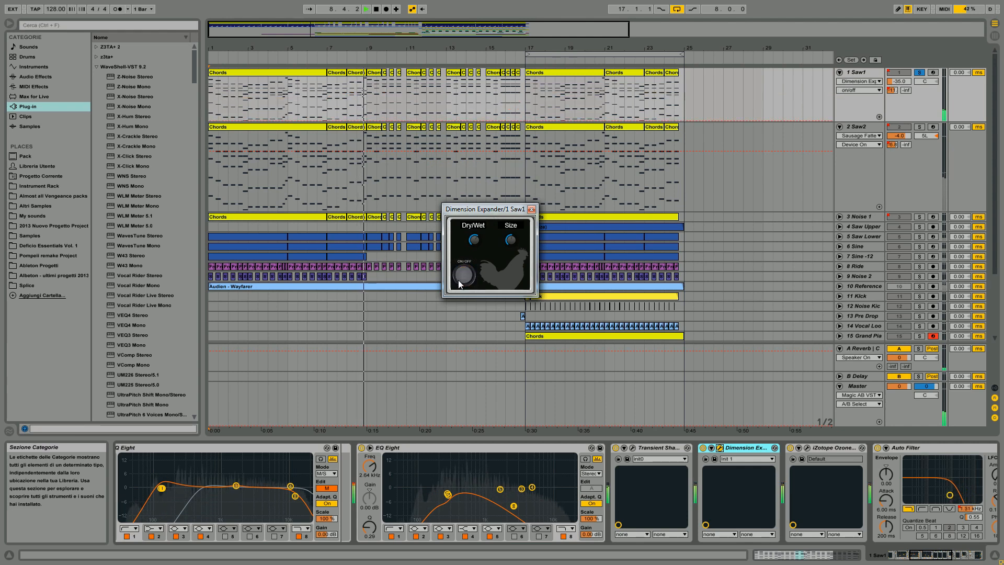
click(460, 282)
click(531, 209)
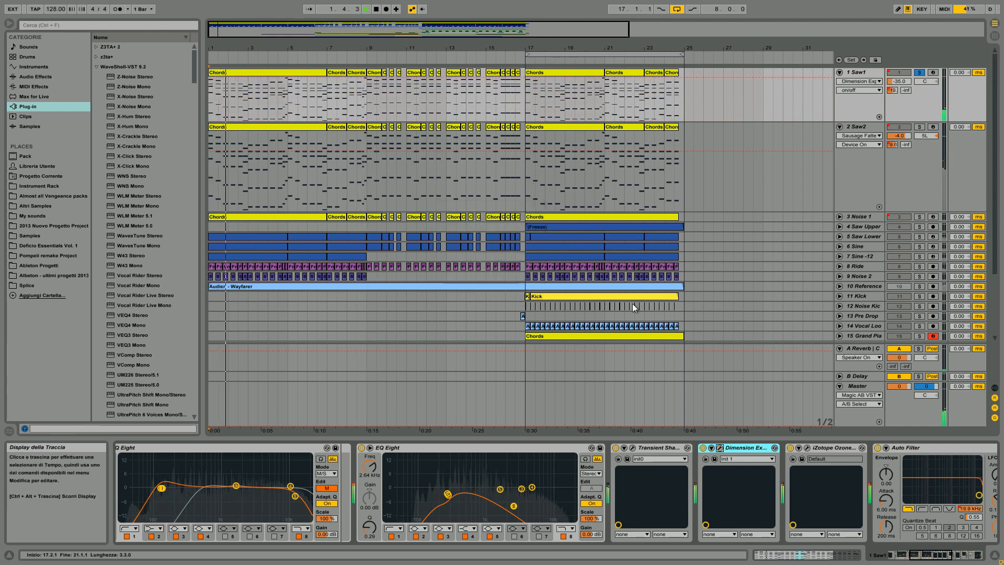
Review the iZotope Ozone 5 Imager's band widths and the PS22 Split Stereo settings on Saw1, closing each window
click(808, 448)
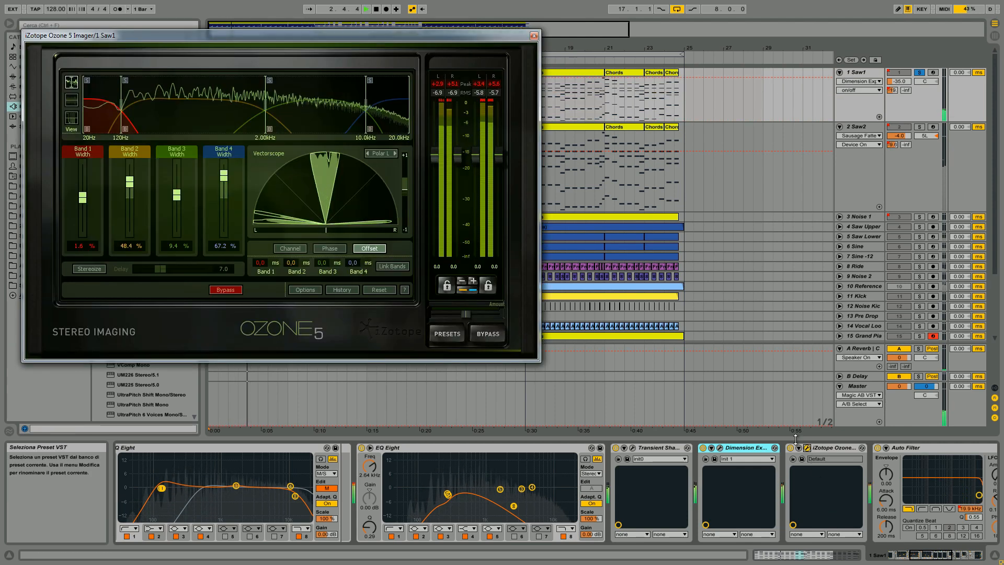
click(534, 36)
click(926, 555)
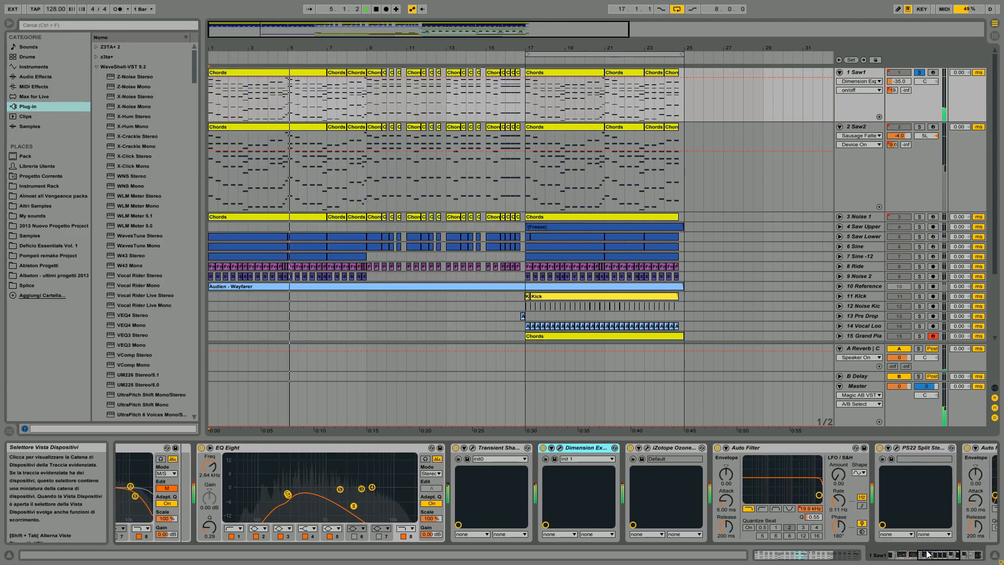
click(944, 556)
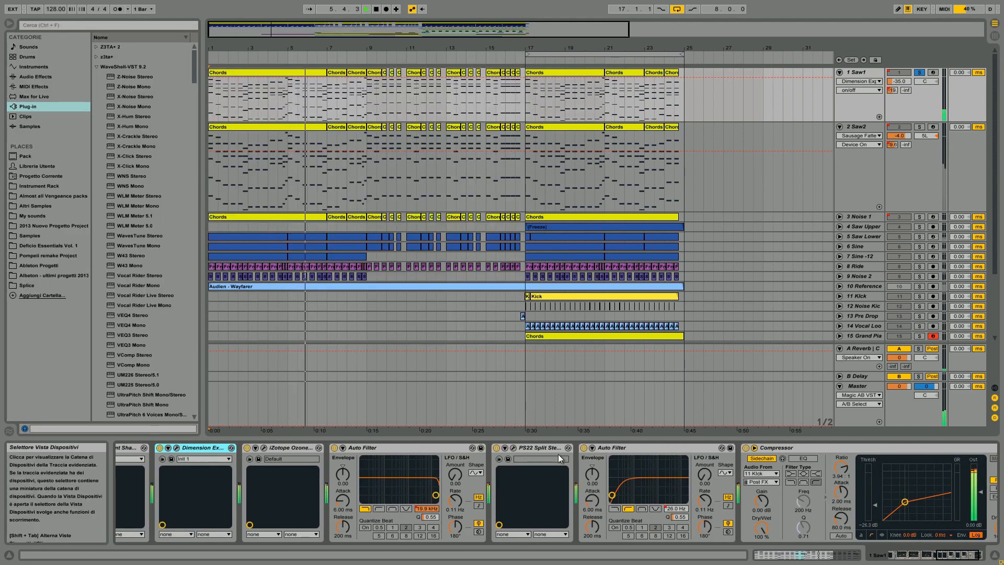
click(513, 447)
drag(554, 166, 548, 208)
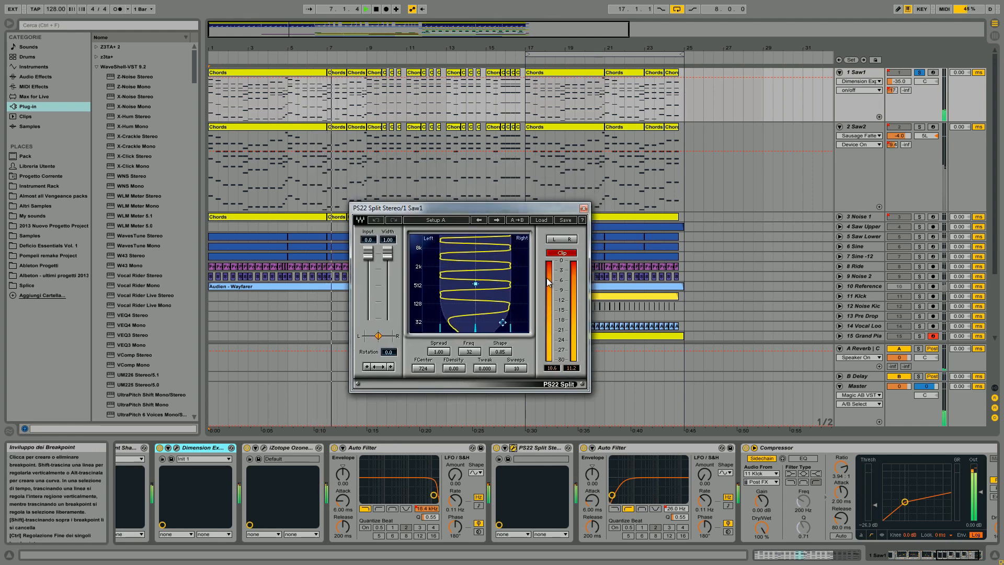
click(585, 208)
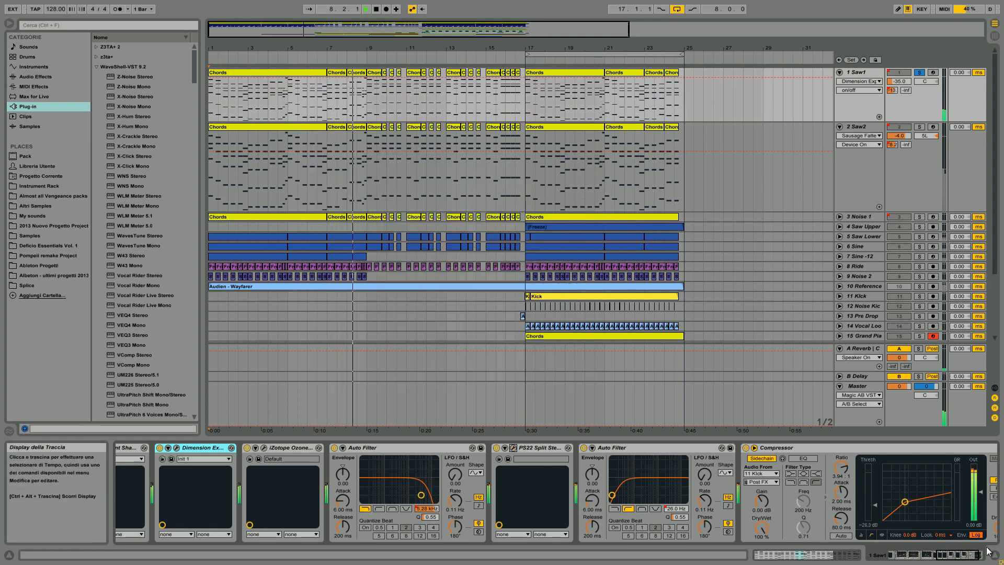
Look over the rest of Saw1's effect chain, stop playback, and fold the Saw2 and Saw1 tracks
click(981, 555)
drag(982, 556, 931, 556)
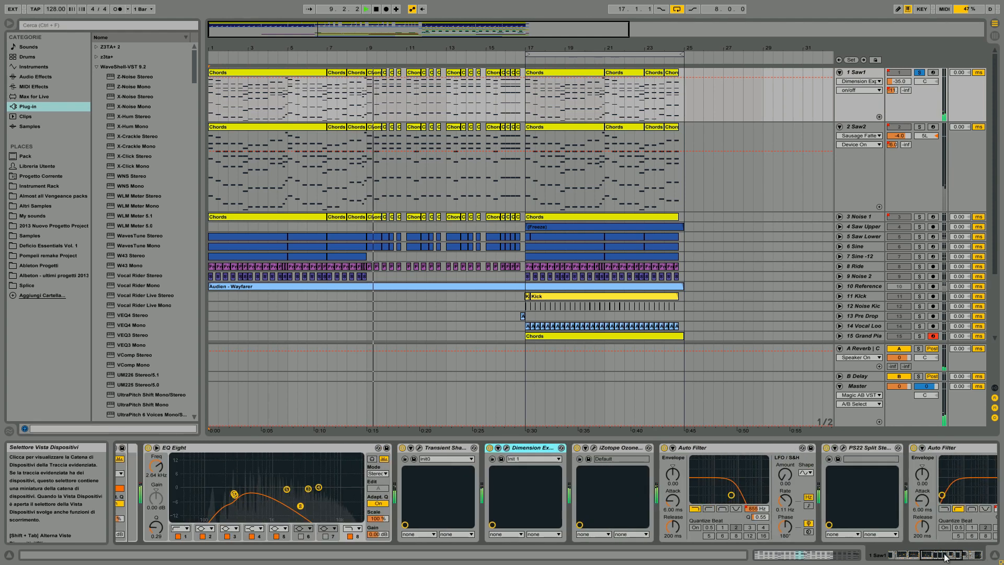
key(space)
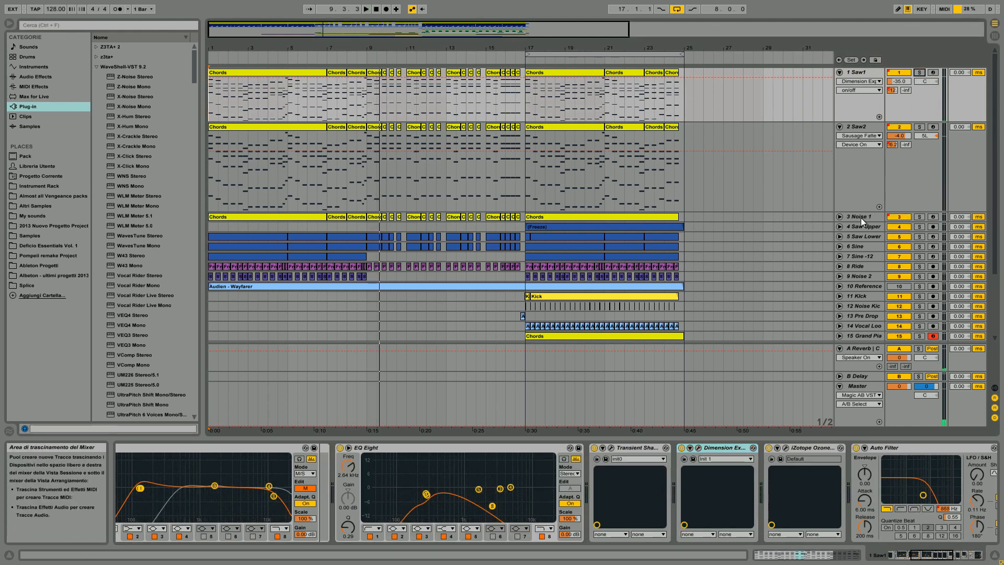
click(840, 127)
click(839, 72)
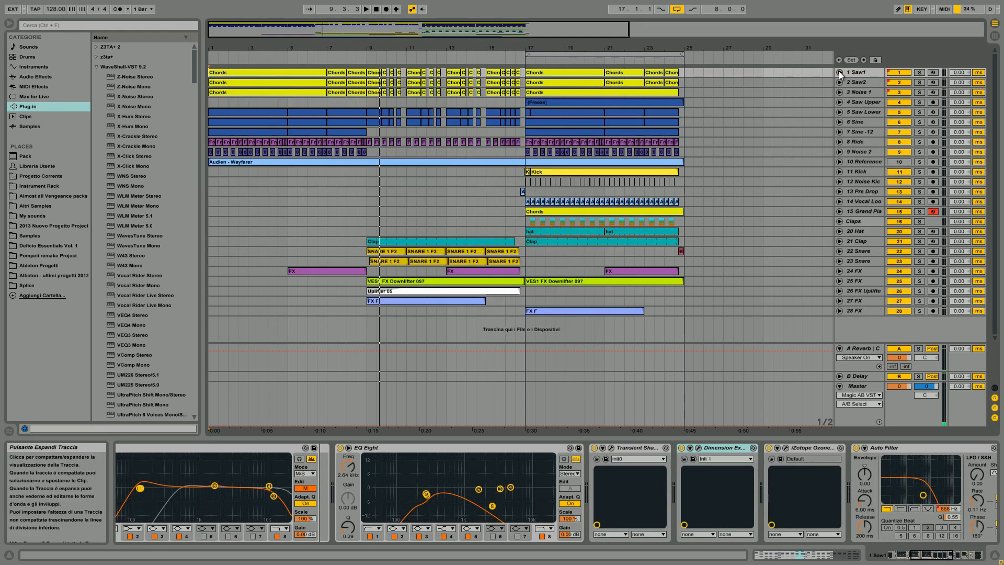
Solo Saw1 and Saw2 together and briefly audition them from the start
click(919, 72)
ctrl+click(919, 82)
key(space)
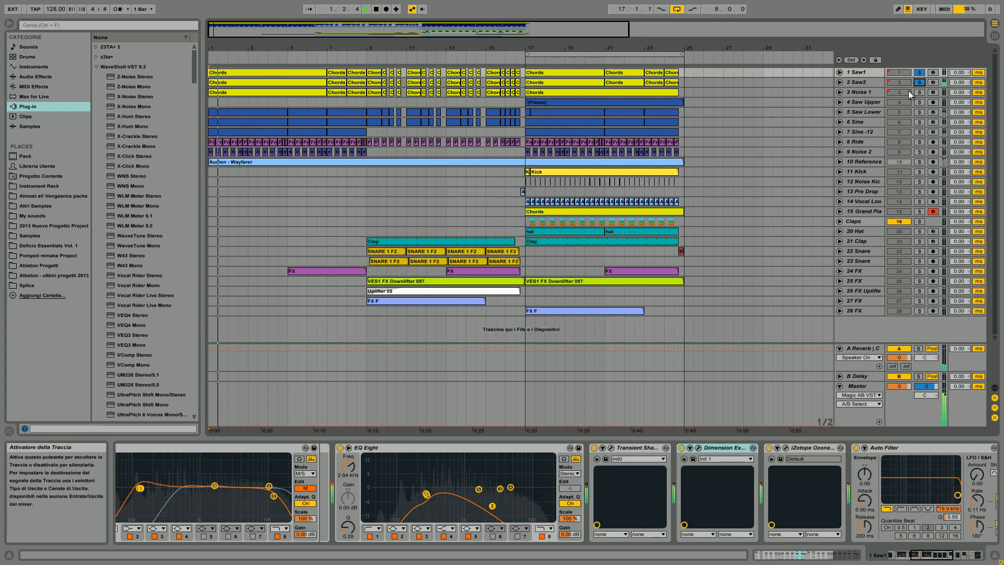
key(space)
Add Noise 1 to the soloed tracks, unfold it to show its chain, and briefly play the layered chords
ctrl+click(919, 92)
click(874, 92)
click(840, 93)
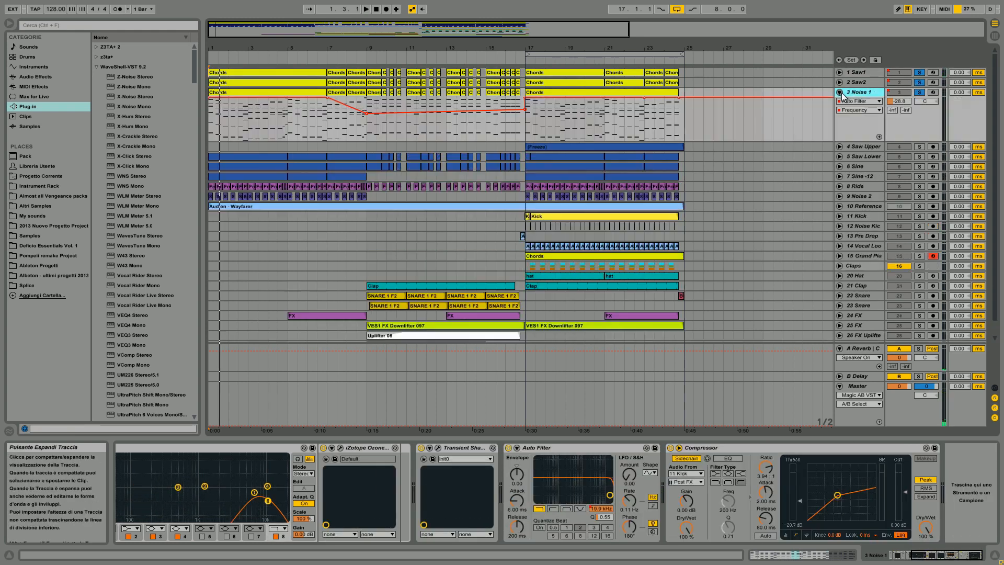
key(space)
key(space)
Switch Noise 1's solo off and on, audition the three layers again, and fold the Noise 1 track
click(921, 93)
click(921, 93)
key(space)
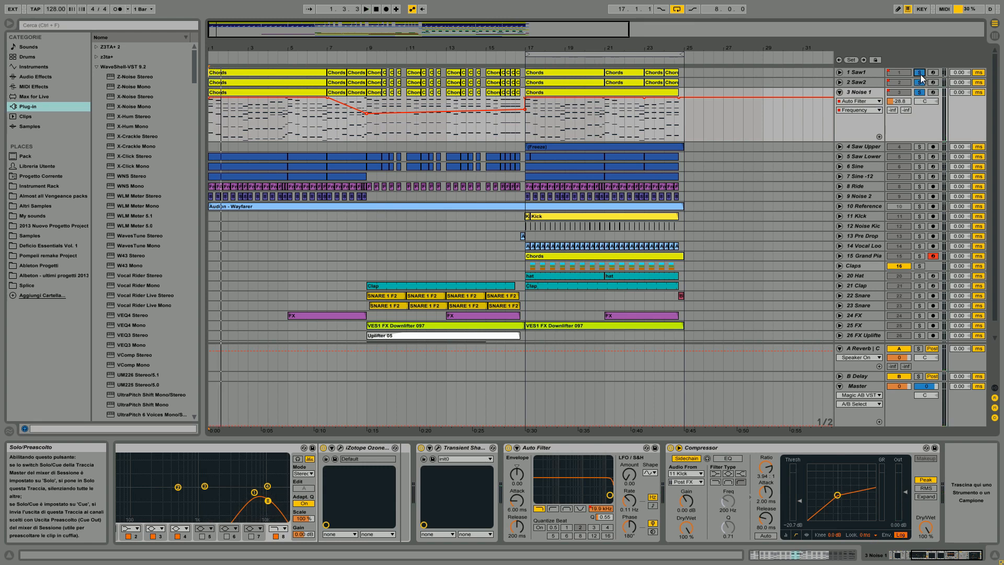
key(space)
key(space)
click(840, 92)
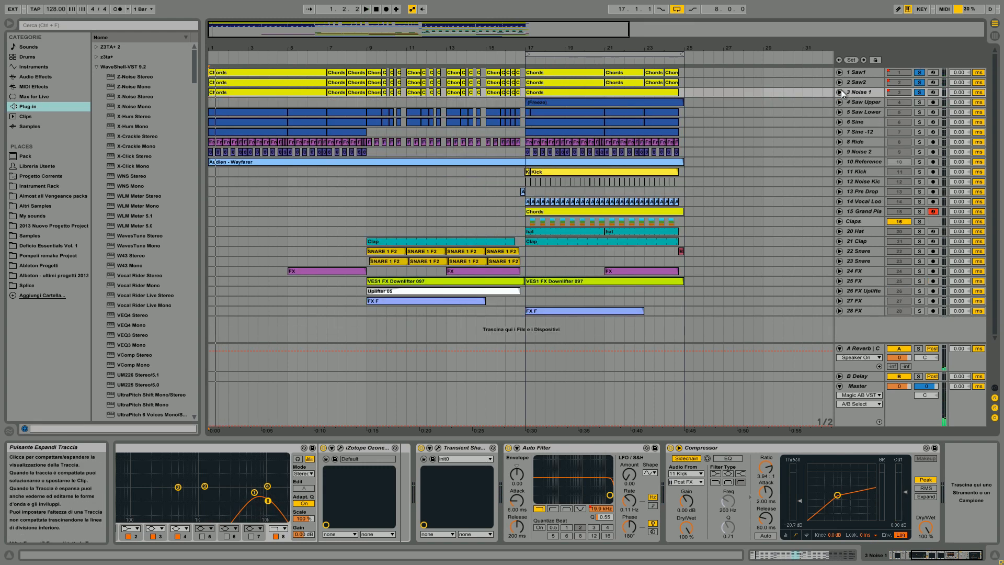
Solo only the Saw Lower track, audition it from the start, and unfold it to show its notes
click(876, 103)
click(872, 112)
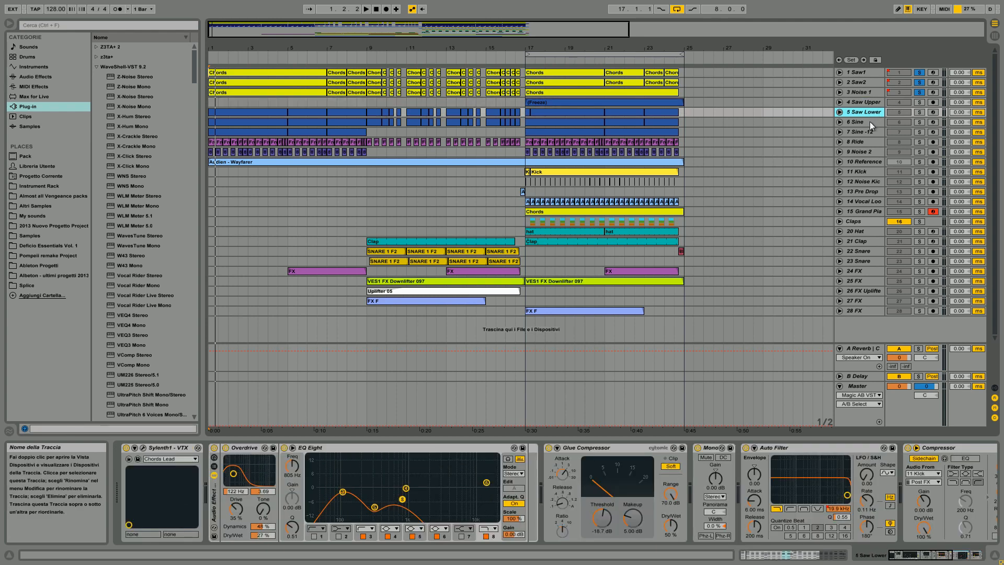
click(919, 112)
key(space)
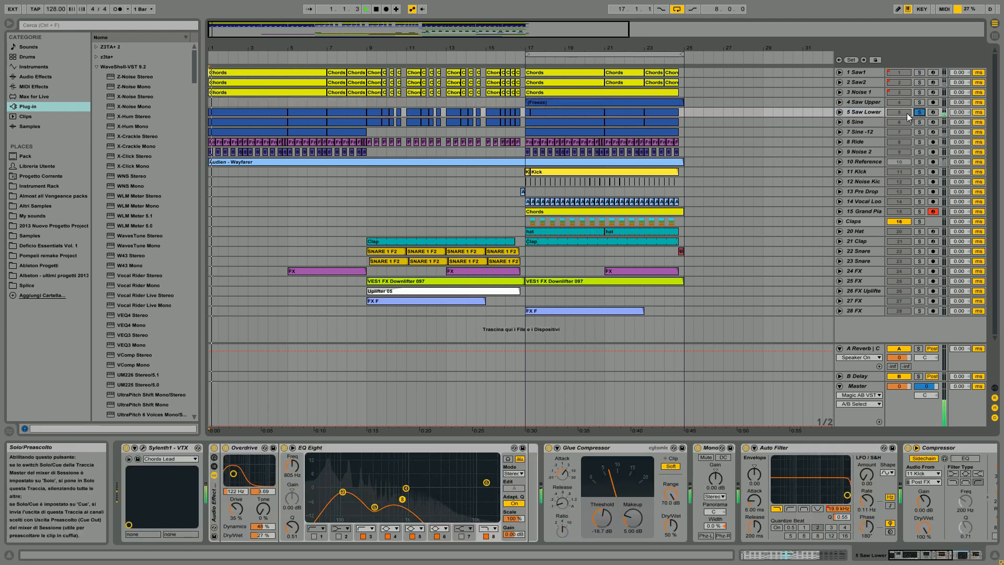
click(840, 112)
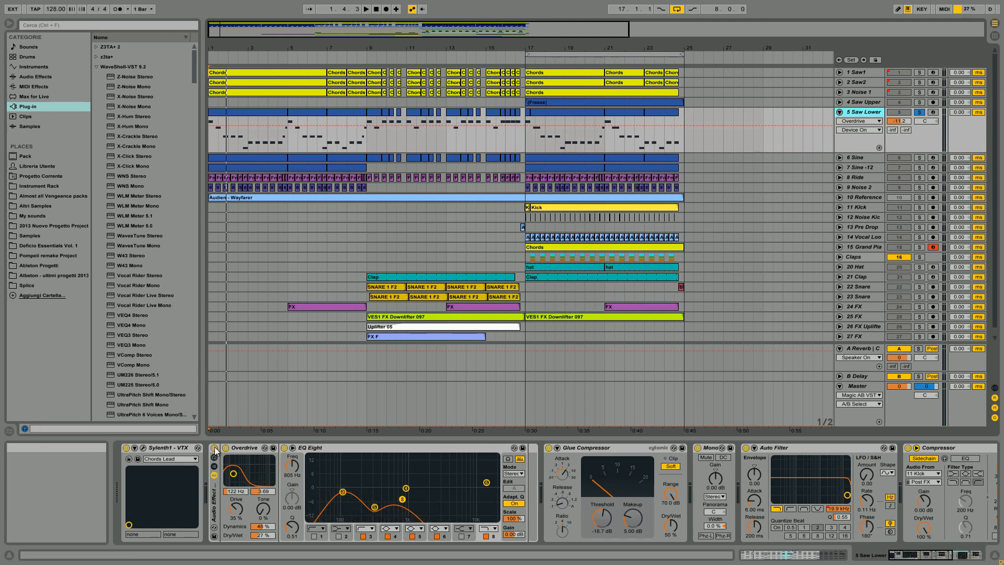
Review Sylenth1's Chords Lead patch on Saw Lower, audition it from the start, and close its window
click(142, 448)
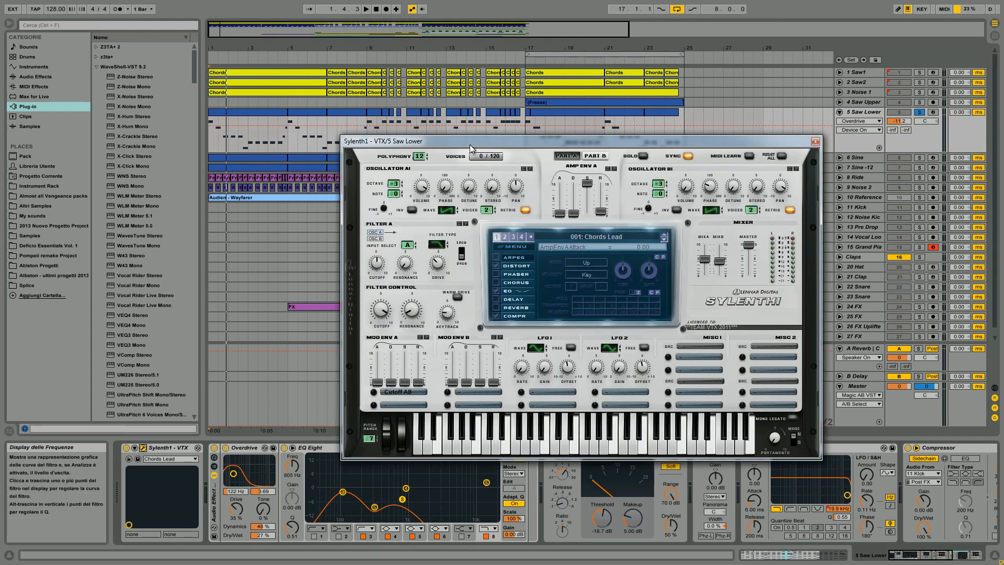
drag(469, 146, 437, 143)
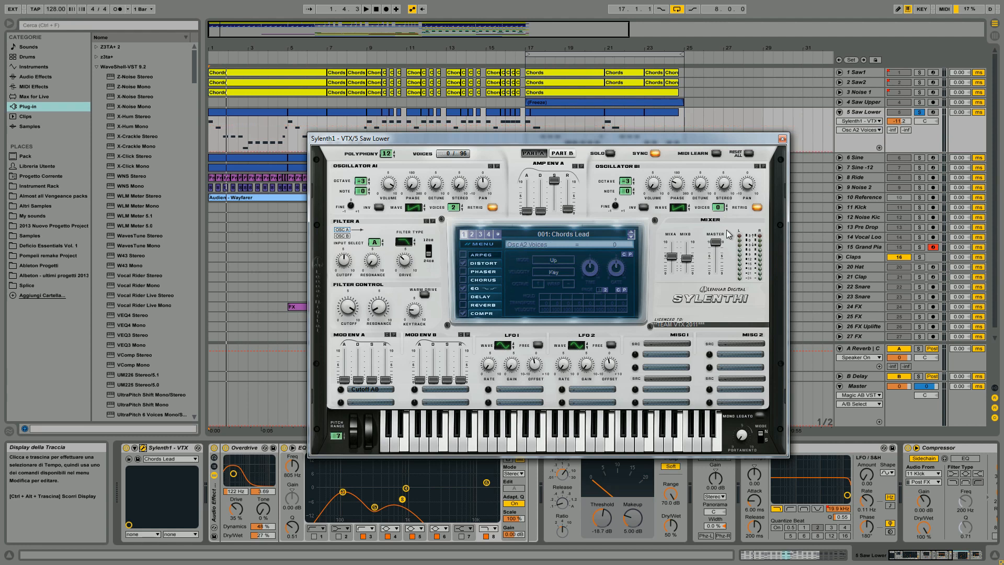
key(space)
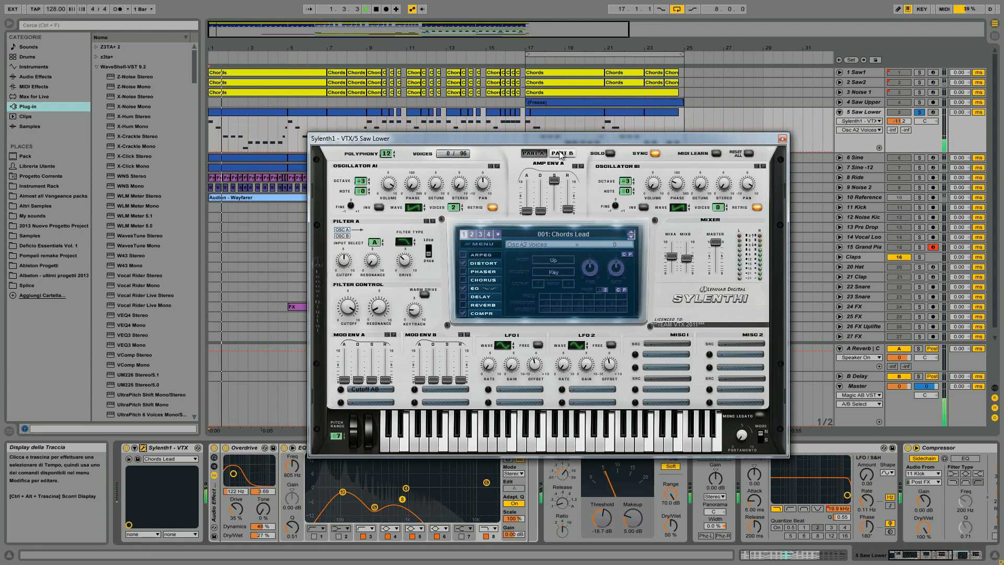
click(783, 139)
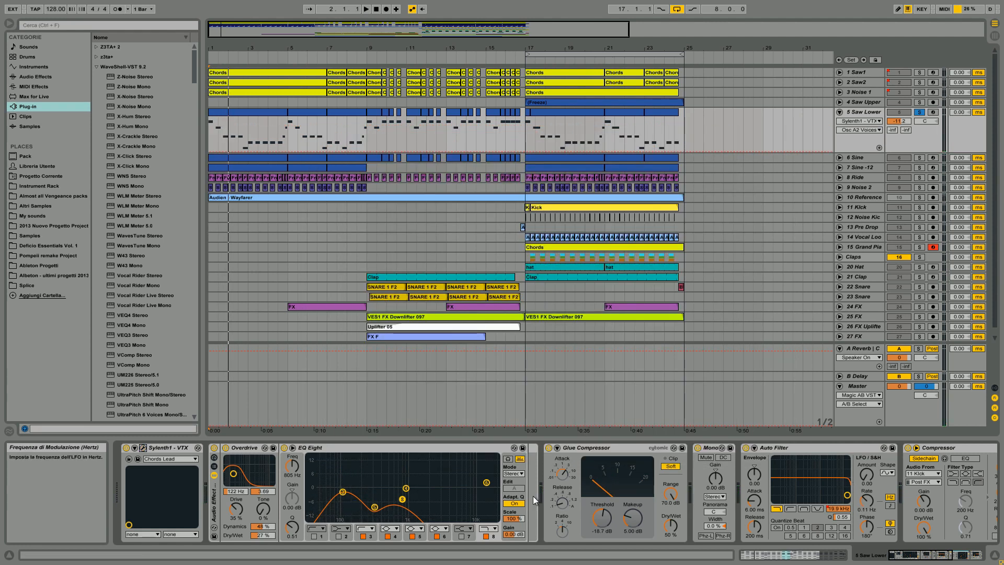
Compare Saw Lower's sound during playback with Overdrive and EQ Eight each switched off and back on
click(226, 448)
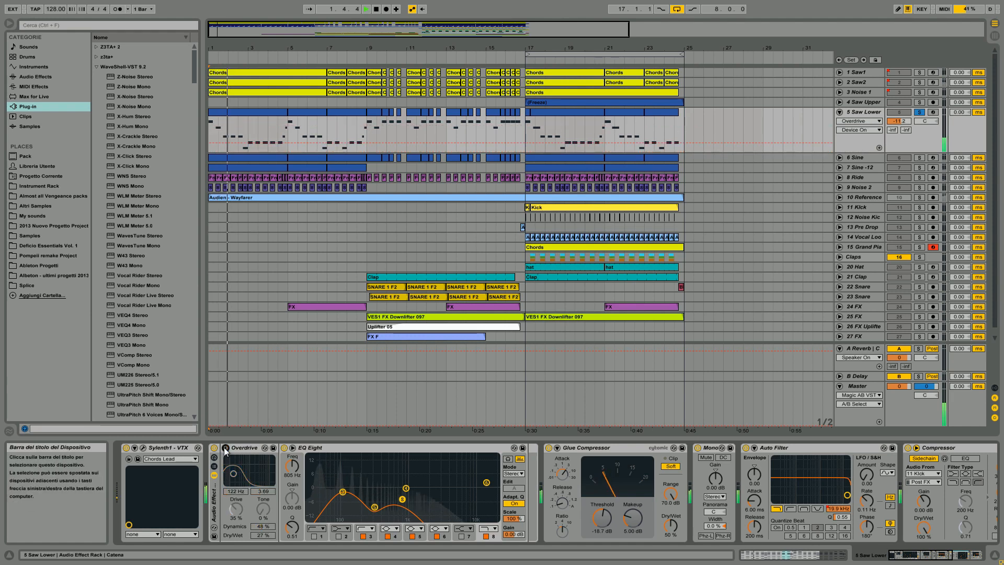
click(226, 448)
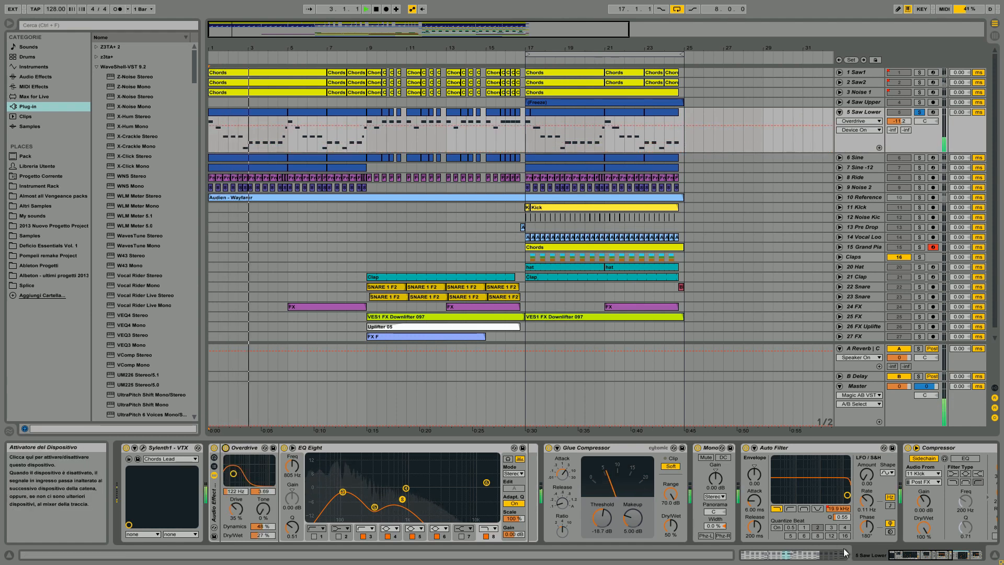
mouse_move(919, 552)
mouse_down()
mouse_move(953, 551)
mouse_move(903, 555)
mouse_up()
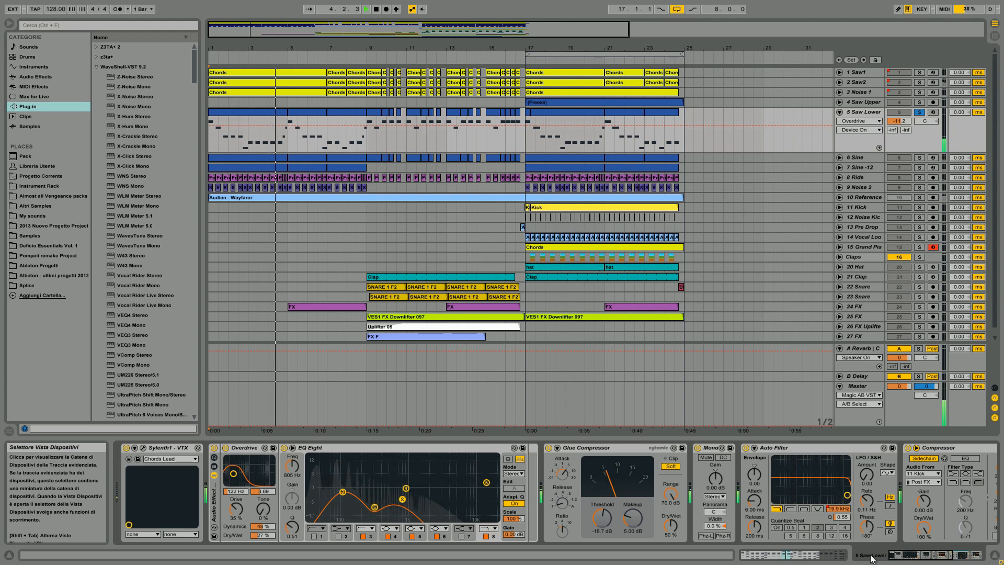
click(283, 448)
click(225, 448)
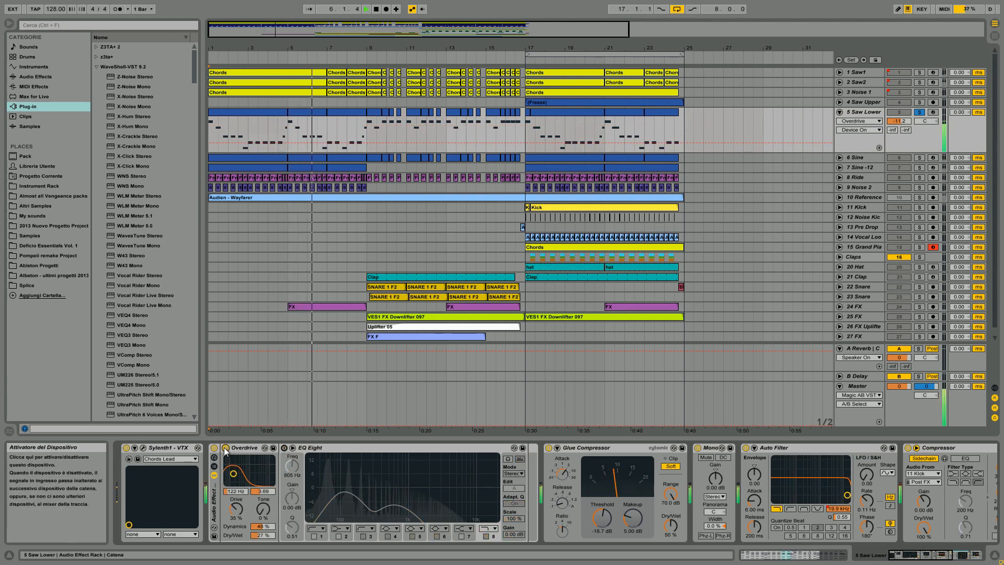
click(284, 448)
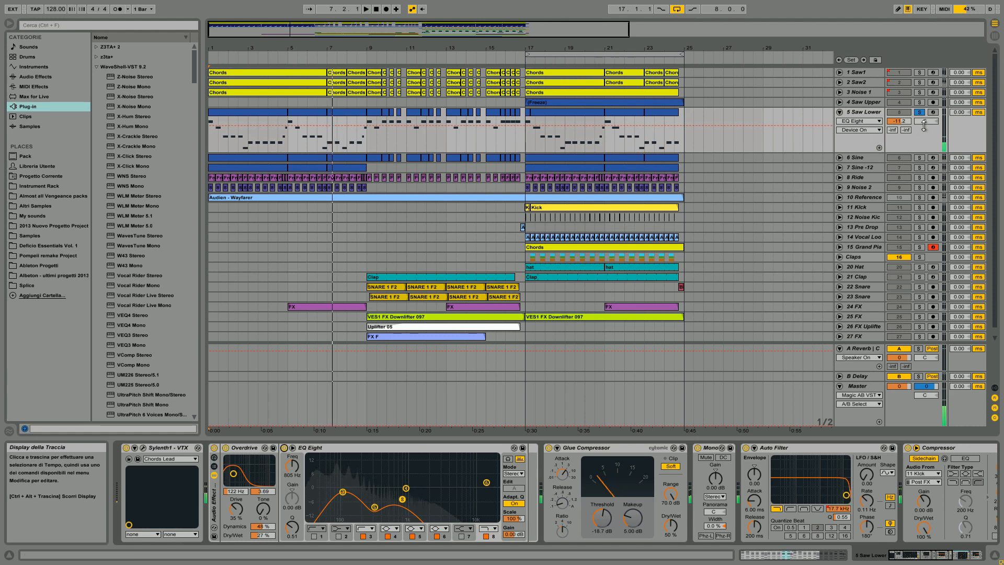
Solo the Sine and Sine -12 tracks together, audition them from the start, and unfold both to show their notes
click(902, 158)
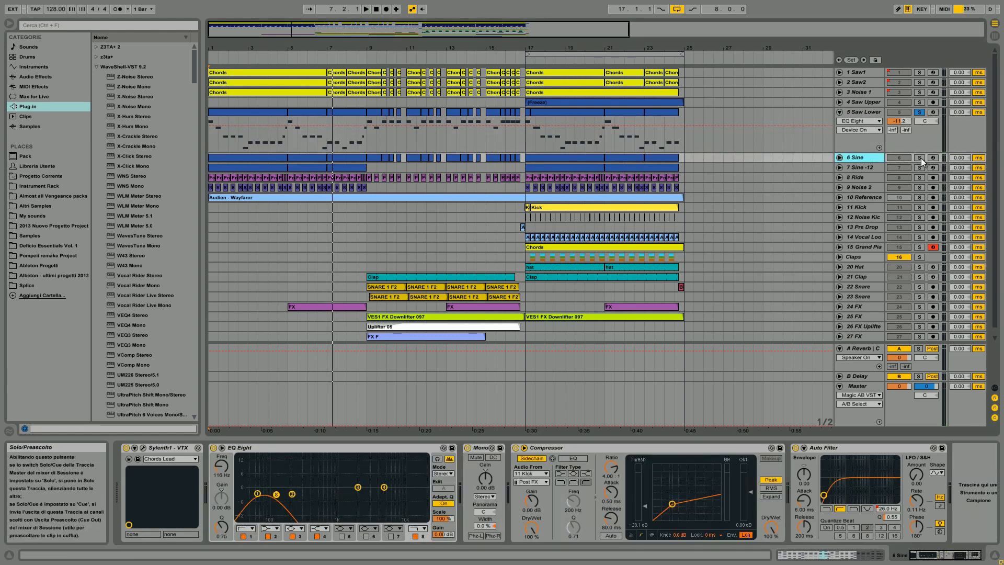
click(919, 158)
key(space)
key(space)
ctrl+click(919, 167)
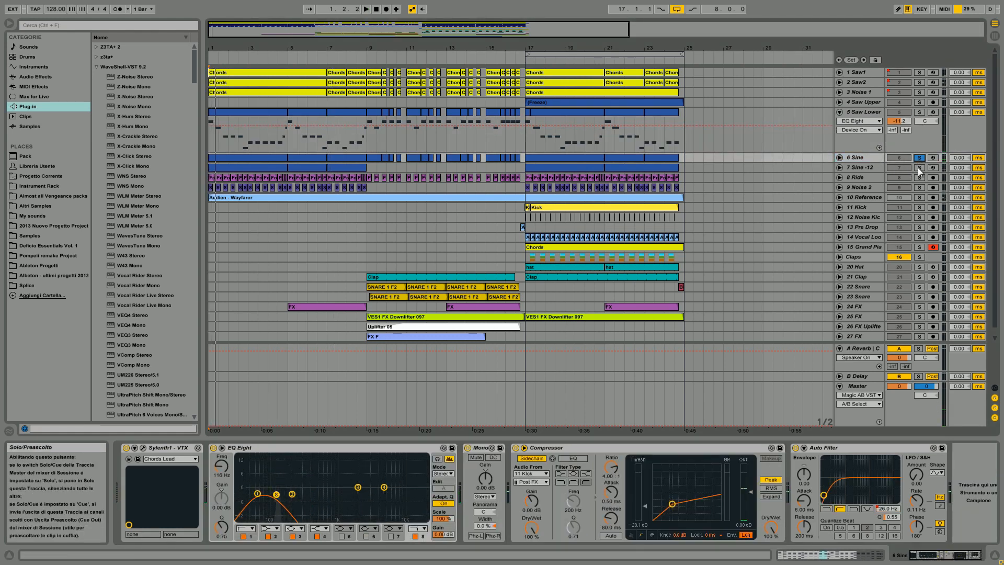
click(840, 167)
click(840, 157)
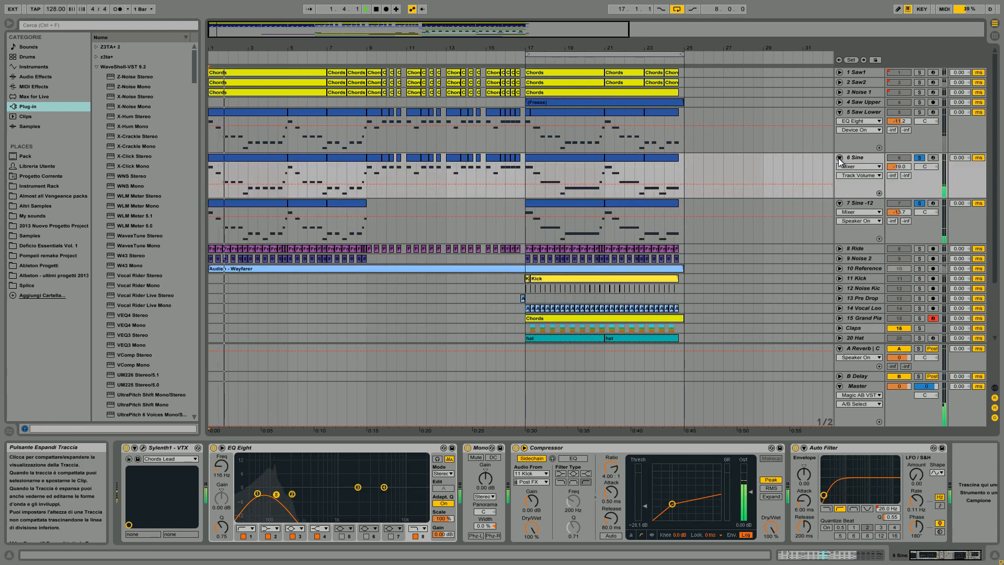
Review Sylenth1's Chords Lead patch on the Sine track and close its window
click(864, 161)
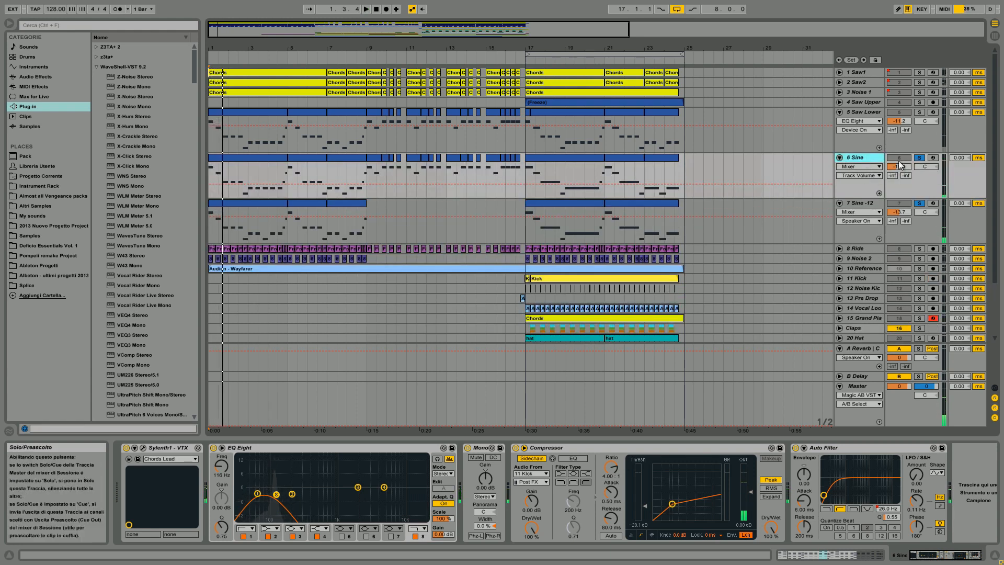
click(144, 448)
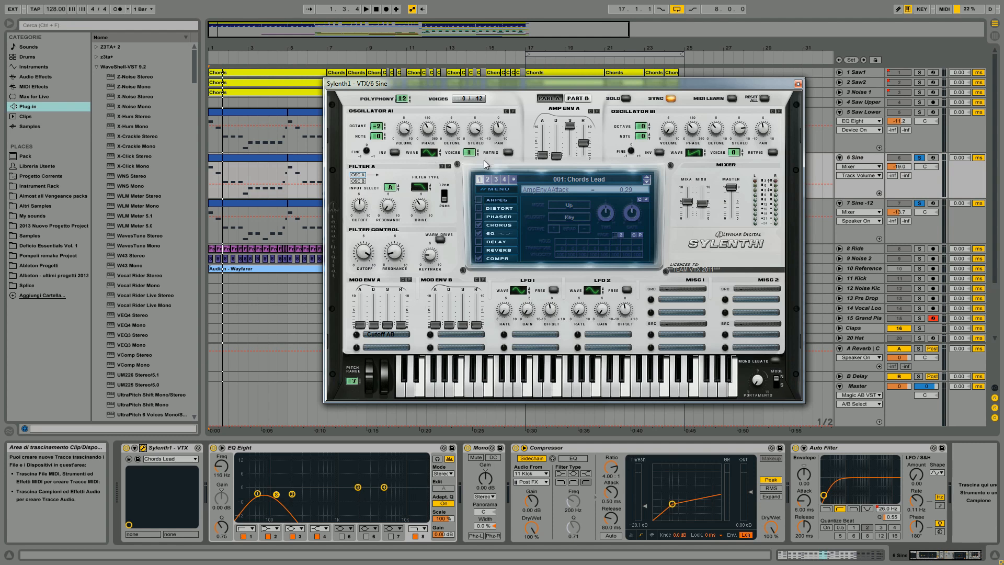
click(798, 84)
Compare the effect chains of the Sine and Sine -12 tracks
click(860, 157)
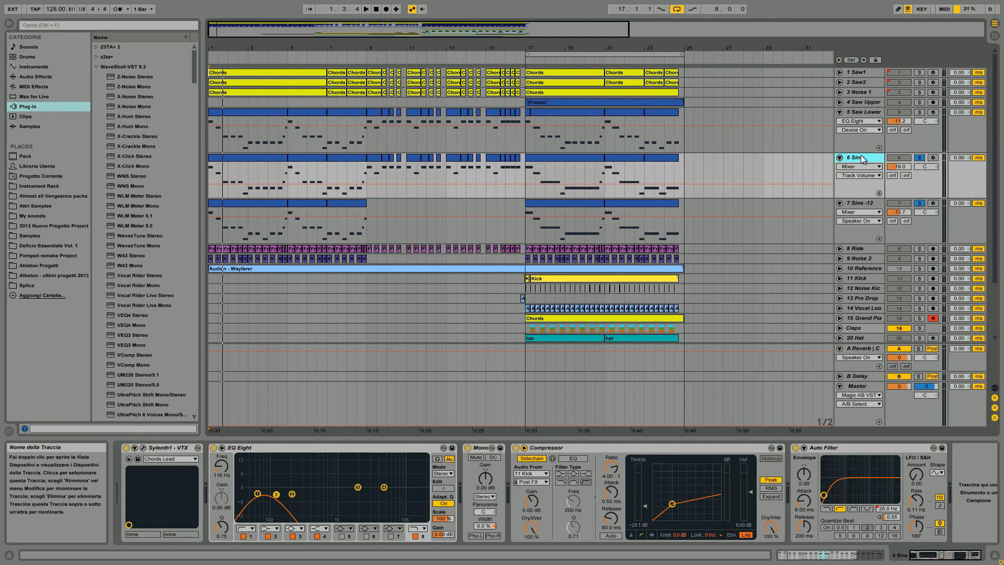
click(856, 204)
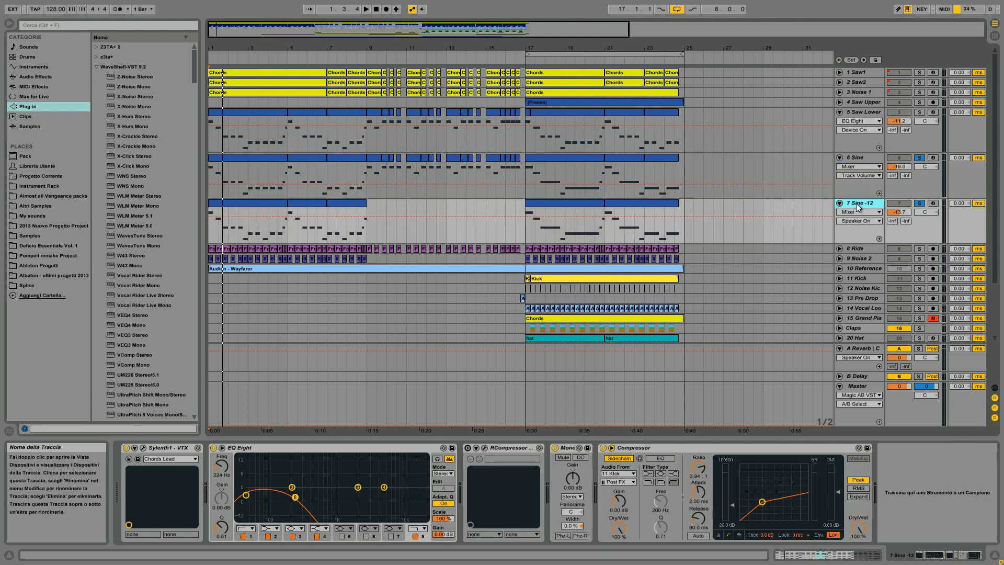
click(864, 156)
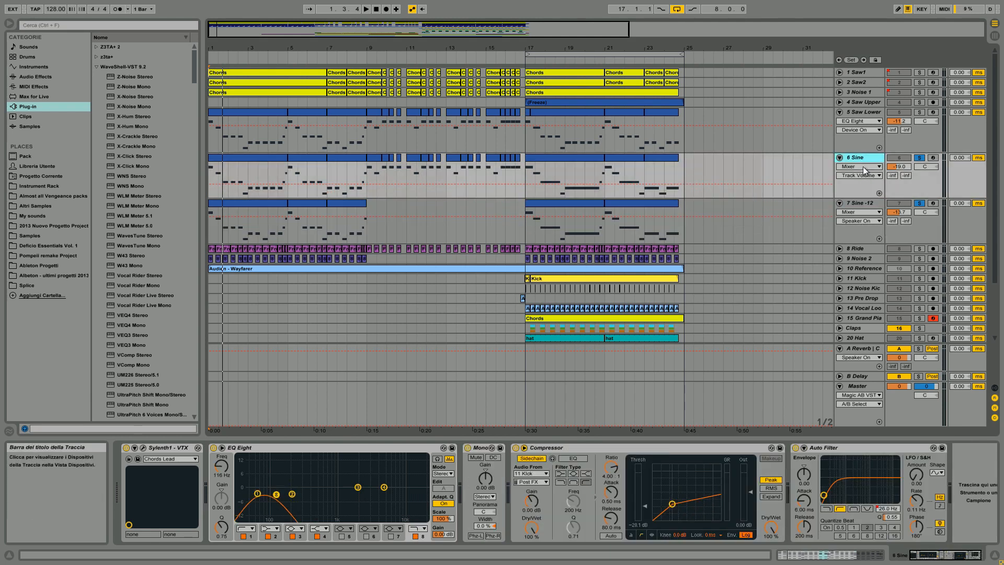
click(860, 203)
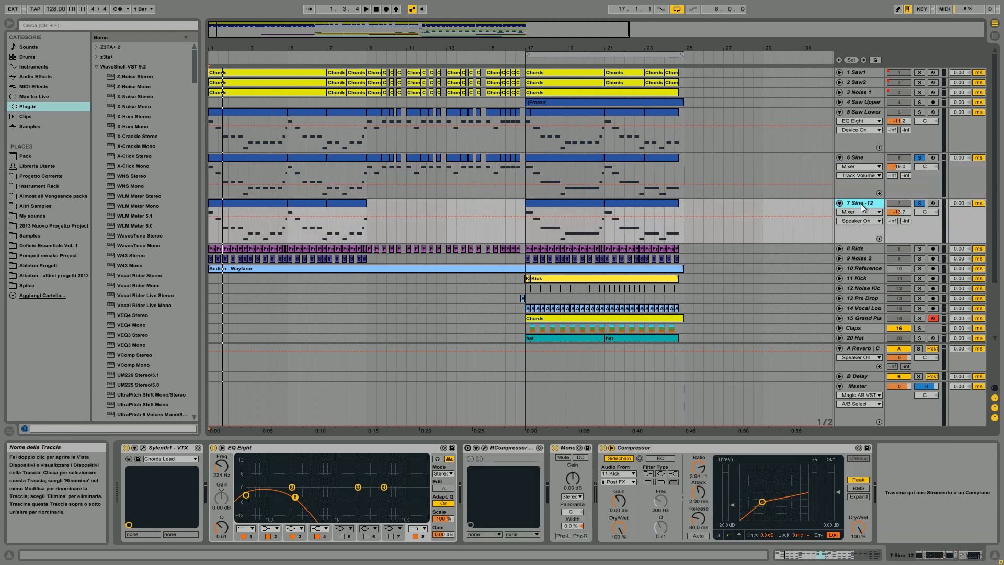
click(860, 157)
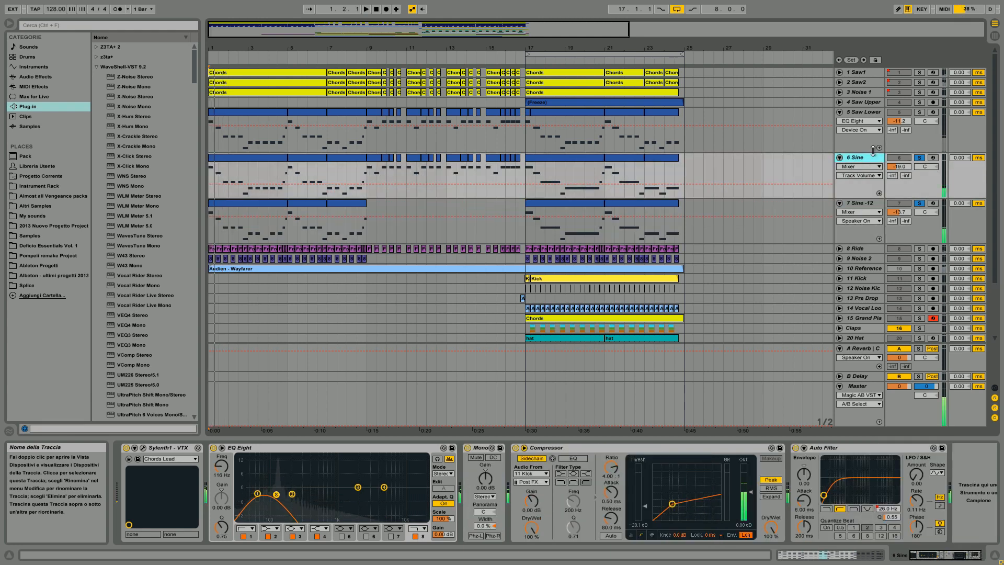
Audition both Sine layers with Saw Lower, Noise 1, Saw2 and Saw1 also soloed, and fold Saw Lower, Sine and Sine -12
key(space)
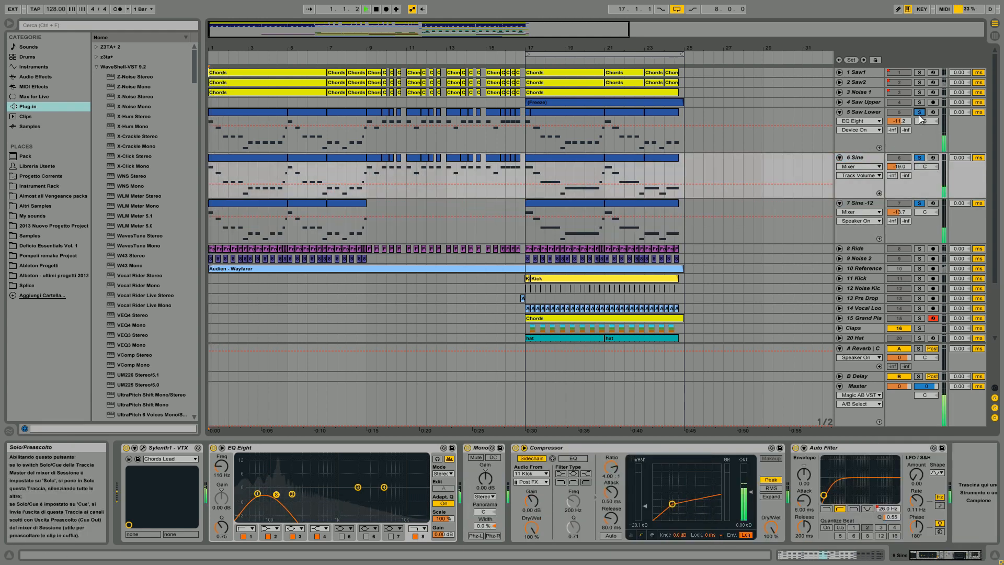
key(space)
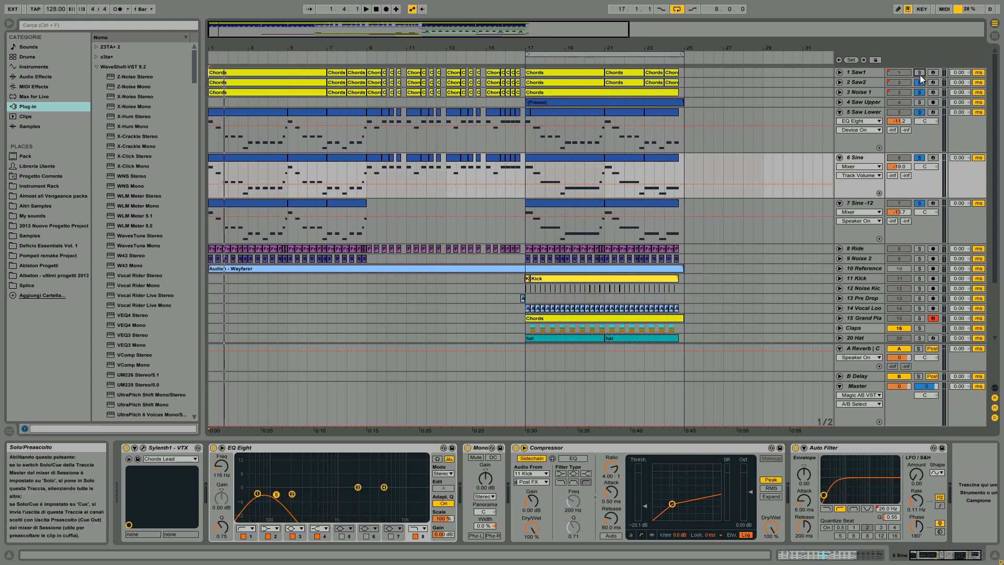
key(space)
click(840, 112)
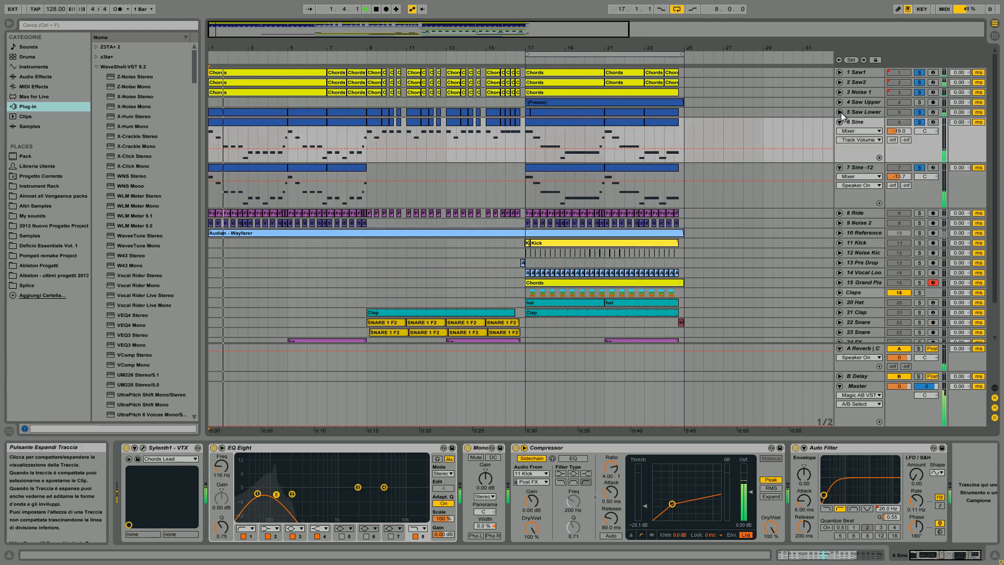
click(839, 122)
click(839, 131)
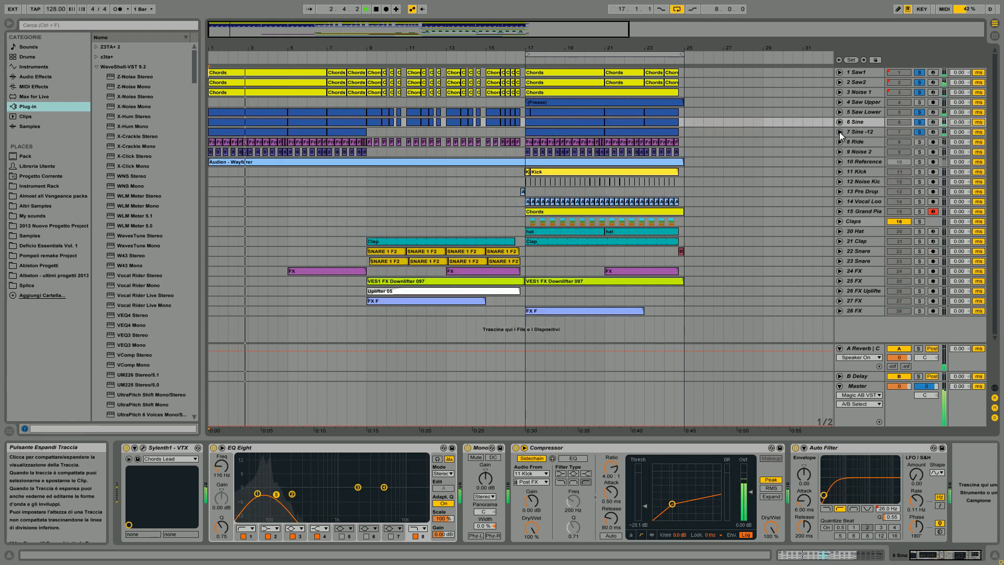
Unfold the Ride track and audition it from the start, soloed alone and together with Saw2
click(858, 139)
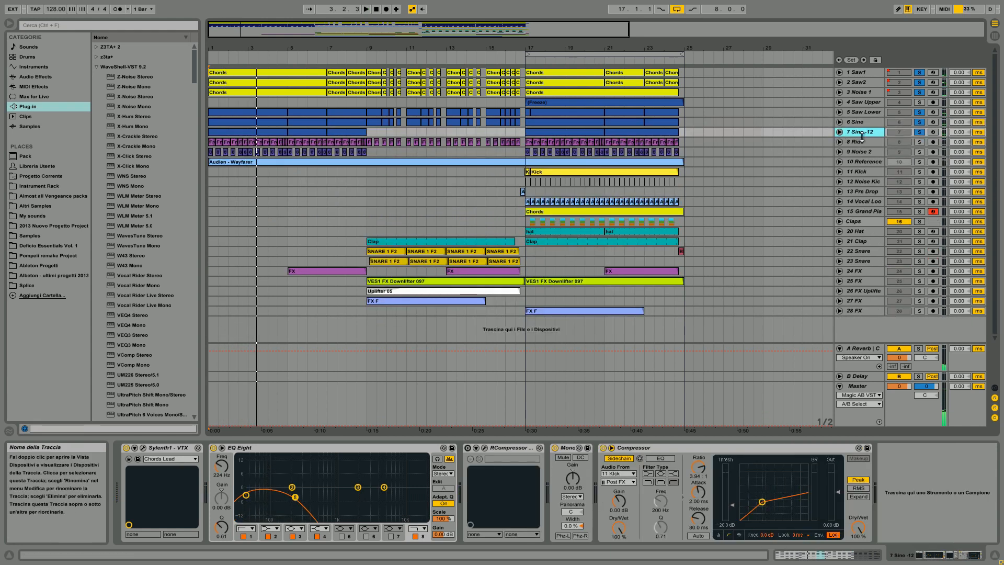
click(840, 142)
key(space)
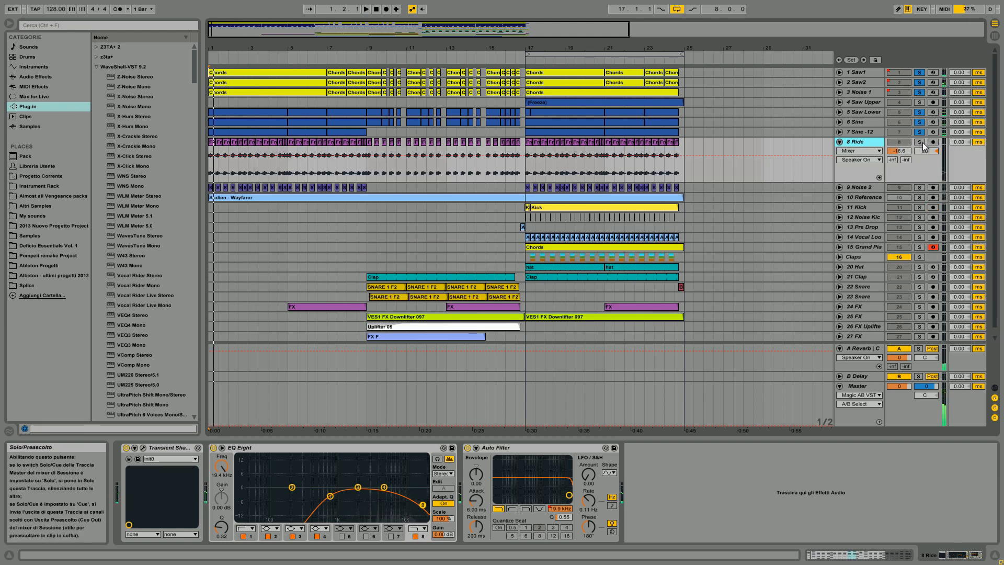
key(space)
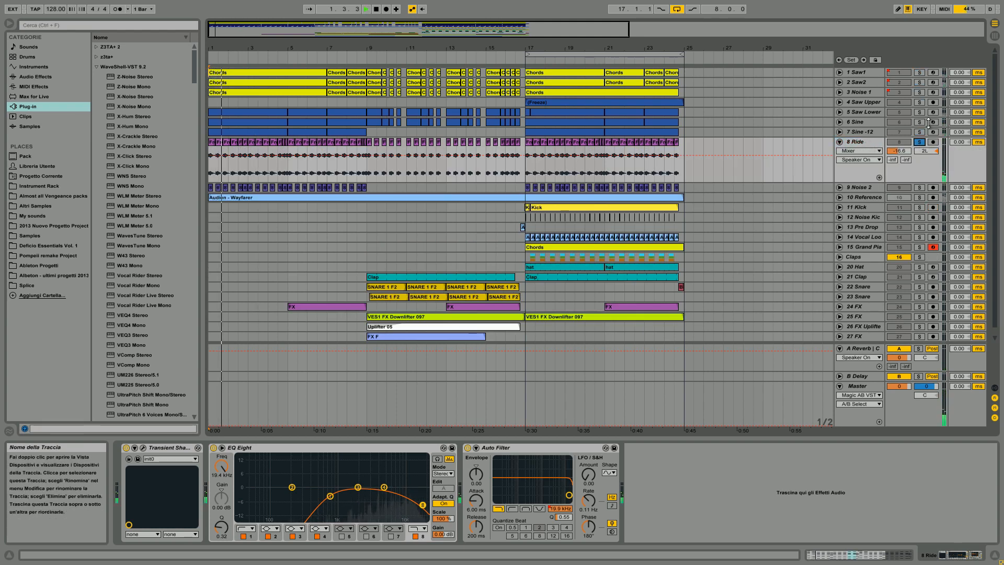
click(919, 82)
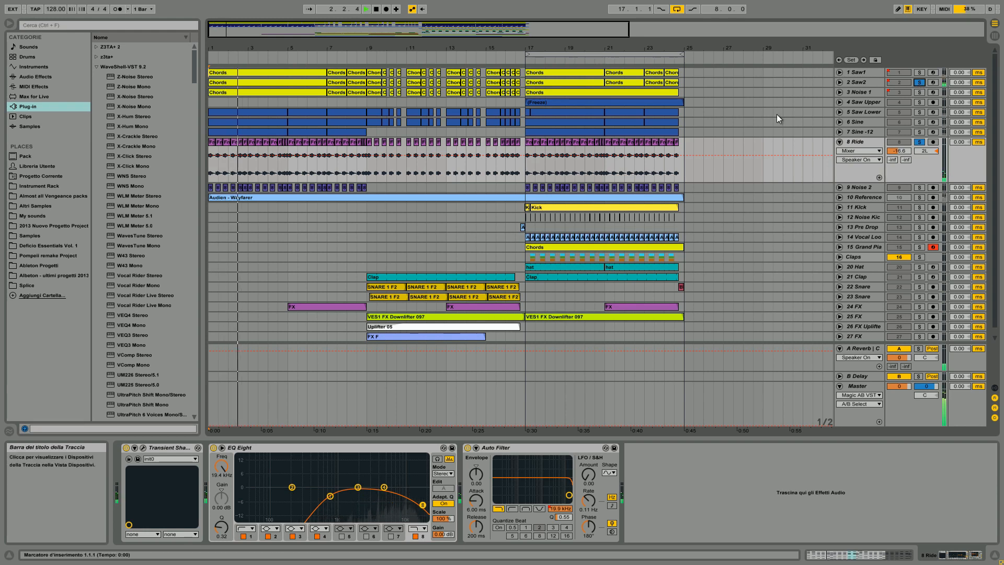
Review the Transient Shaper on Ride while playing from the start, and close its window
click(855, 140)
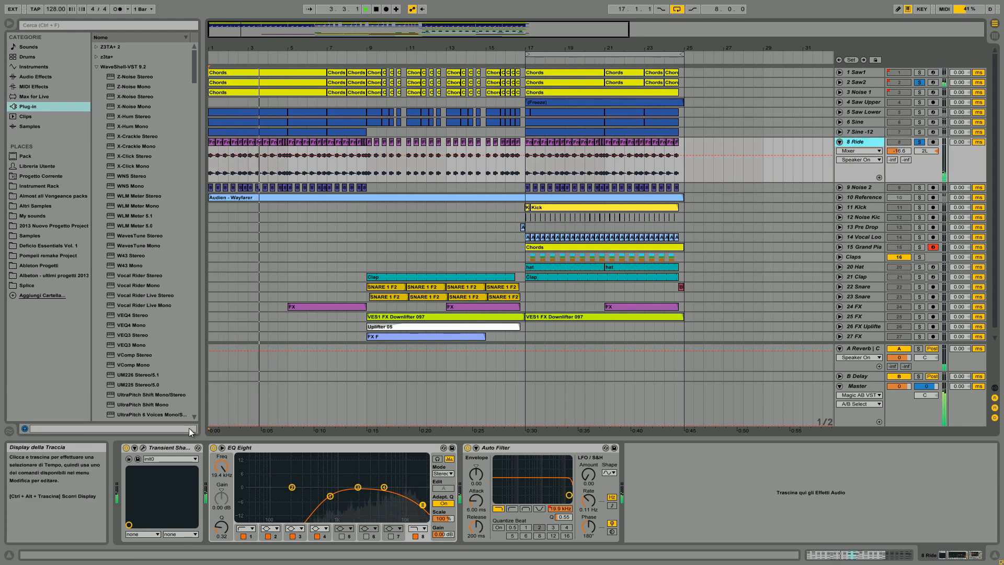
key(space)
click(143, 448)
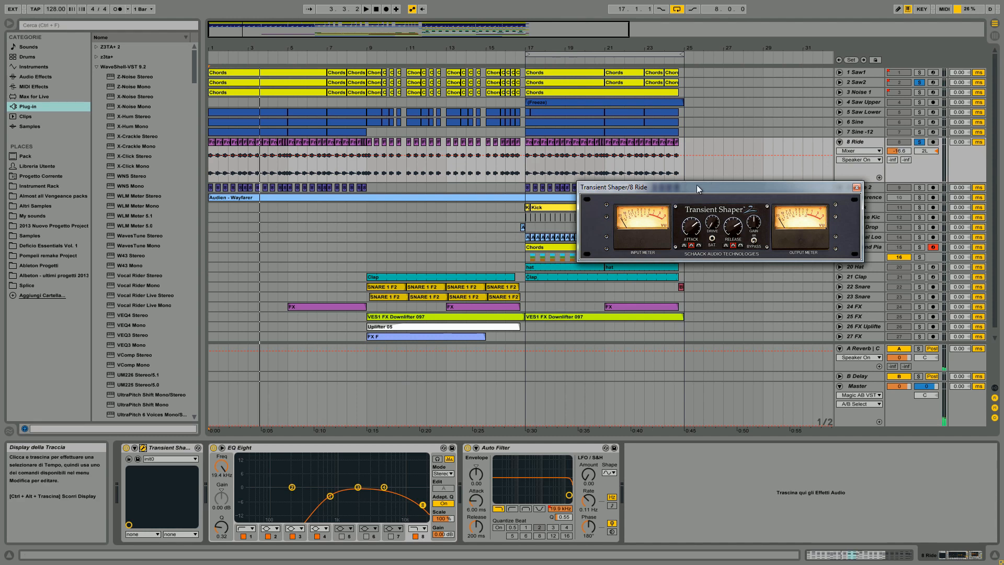
drag(697, 184, 502, 203)
key(space)
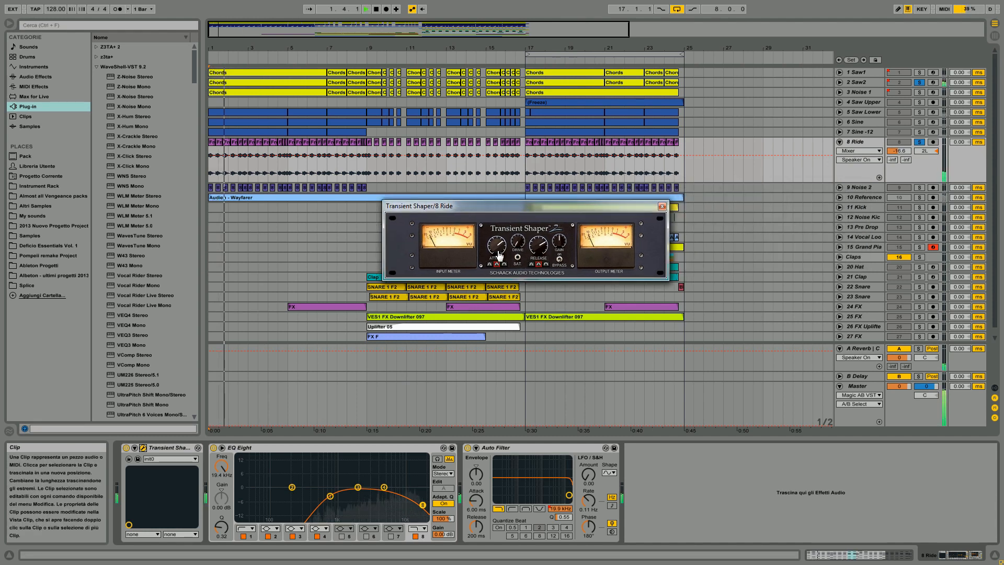
click(662, 207)
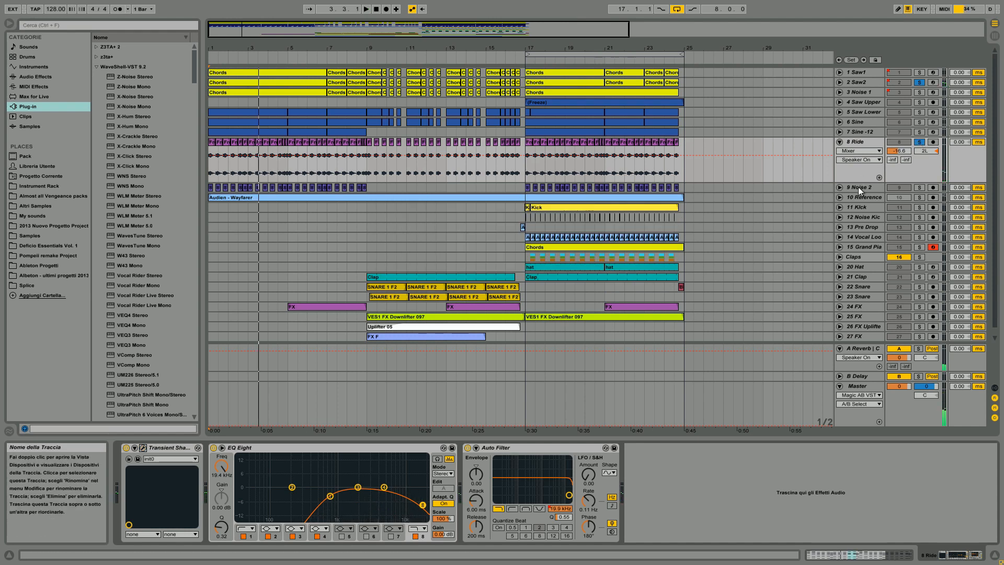
Unfold the Noise 2 track and audition it soloed from the start
click(858, 187)
click(840, 188)
key(space)
click(920, 187)
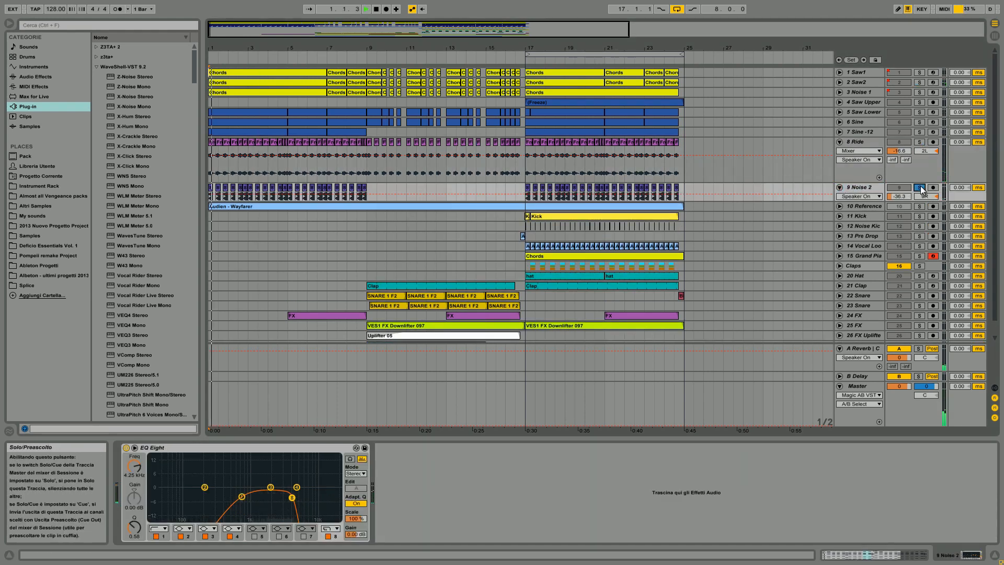
Switch Noise 2's solo off and fold the Noise 2 and Ride tracks
click(920, 187)
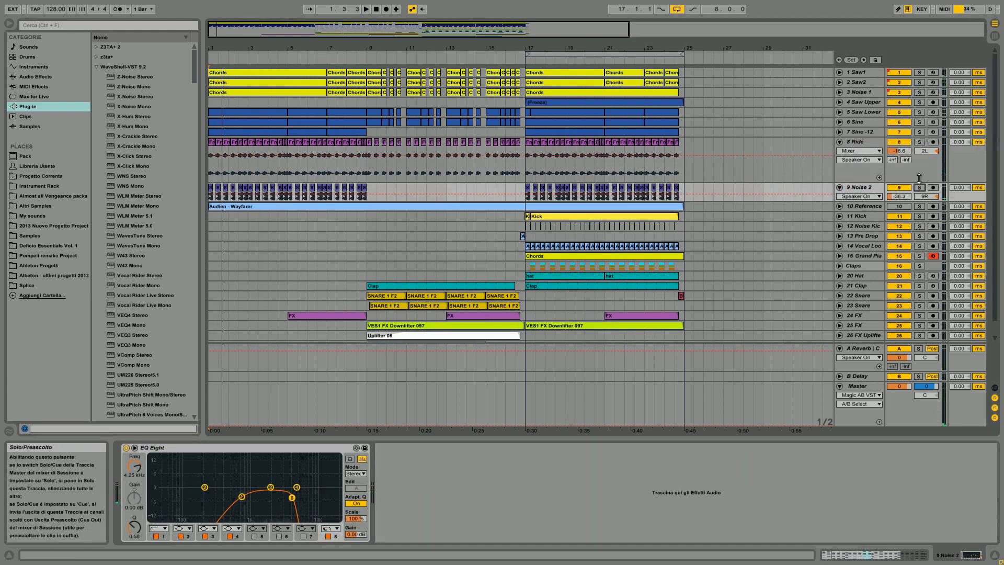
click(840, 187)
click(840, 142)
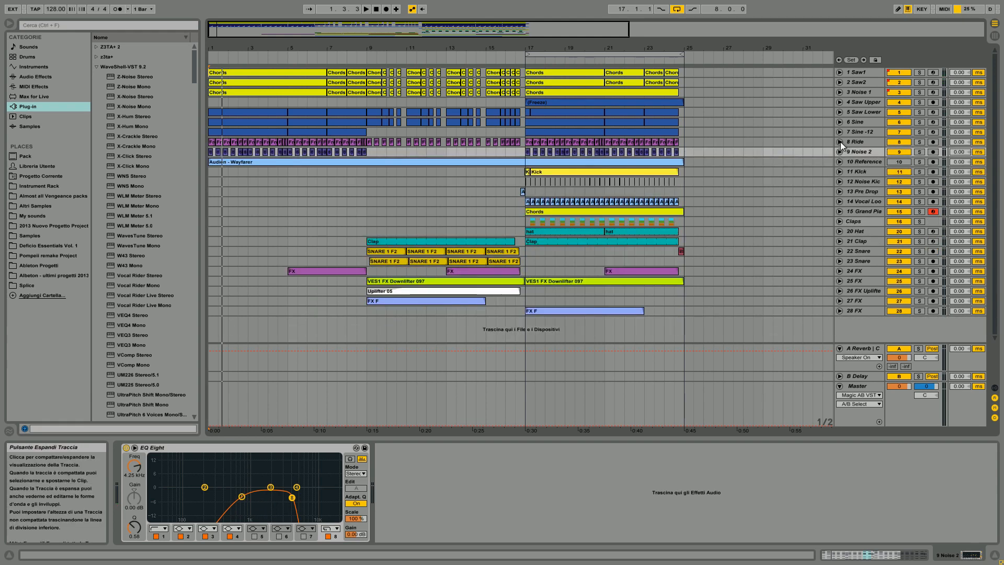
Play the full arrangement without solos from the start and again from position 5.3.1
click(212, 192)
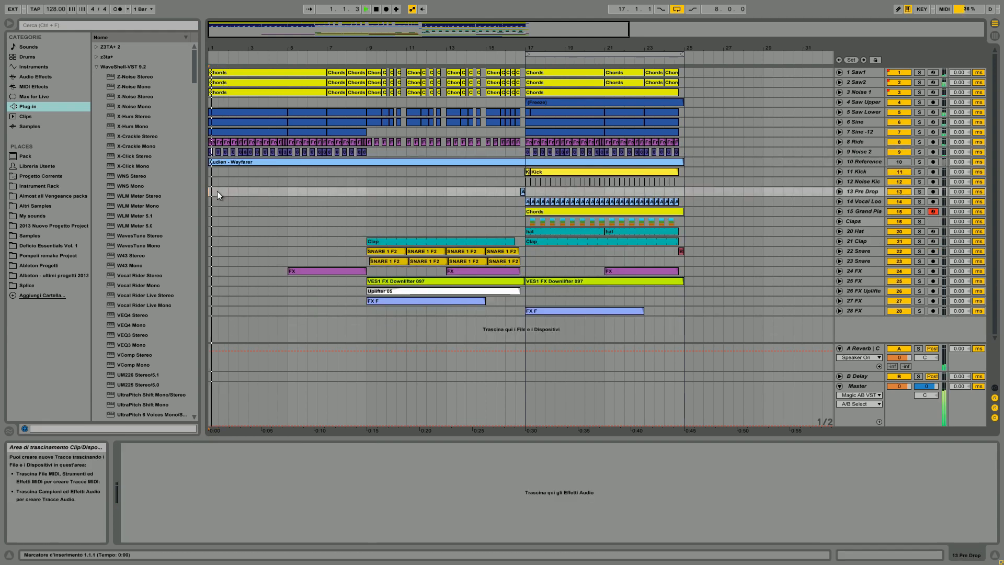
click(300, 183)
key(space)
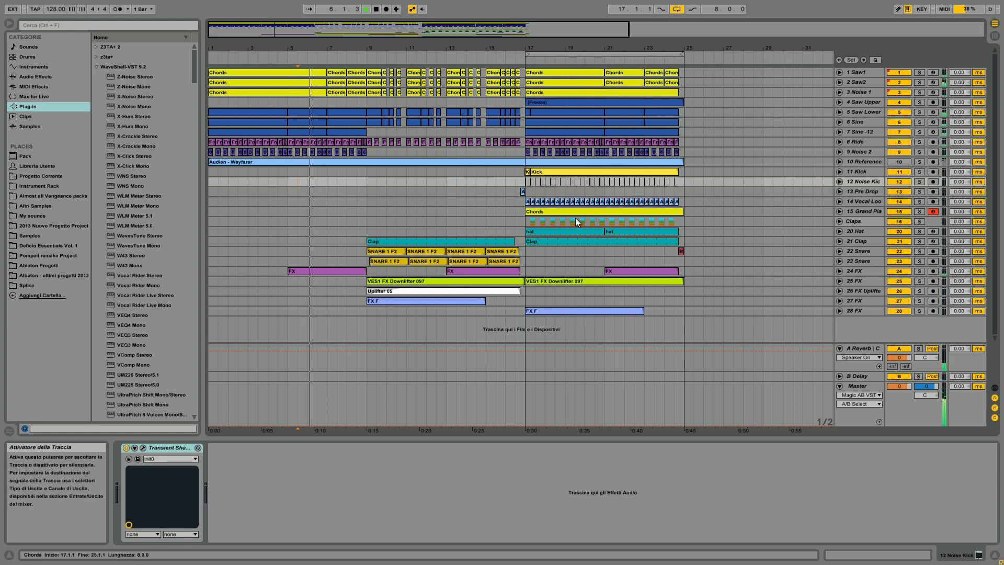
drag(383, 47, 364, 41)
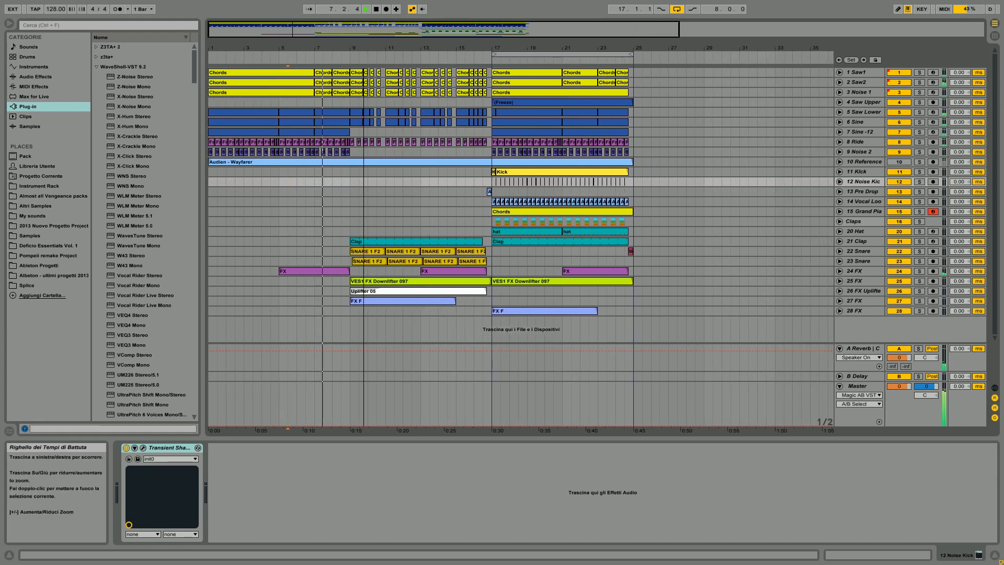
Show Saw2's A-Reverb send automation, review the A Reverb return's effect chain, and play the arrangement from 8.3.1
click(842, 83)
click(859, 82)
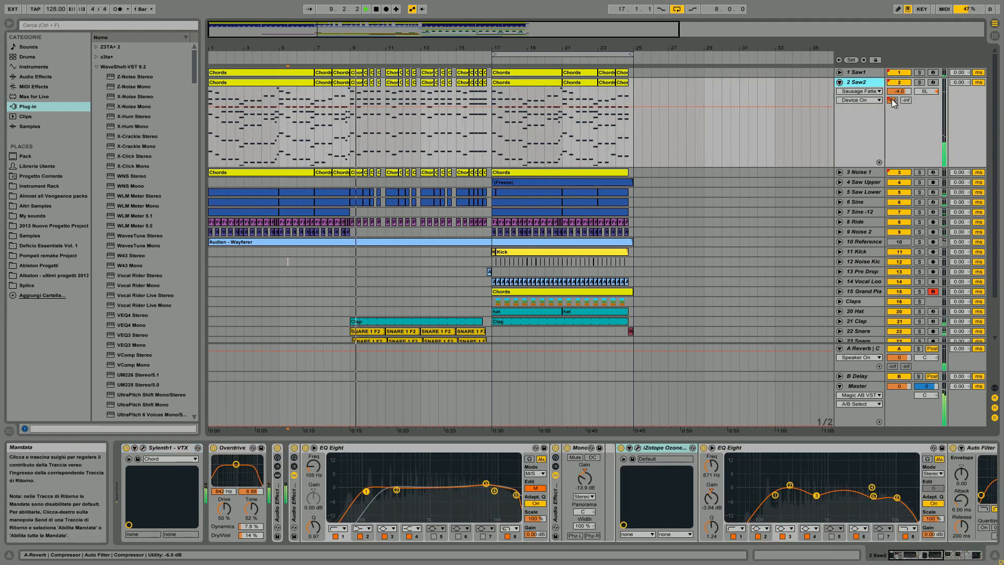
click(892, 99)
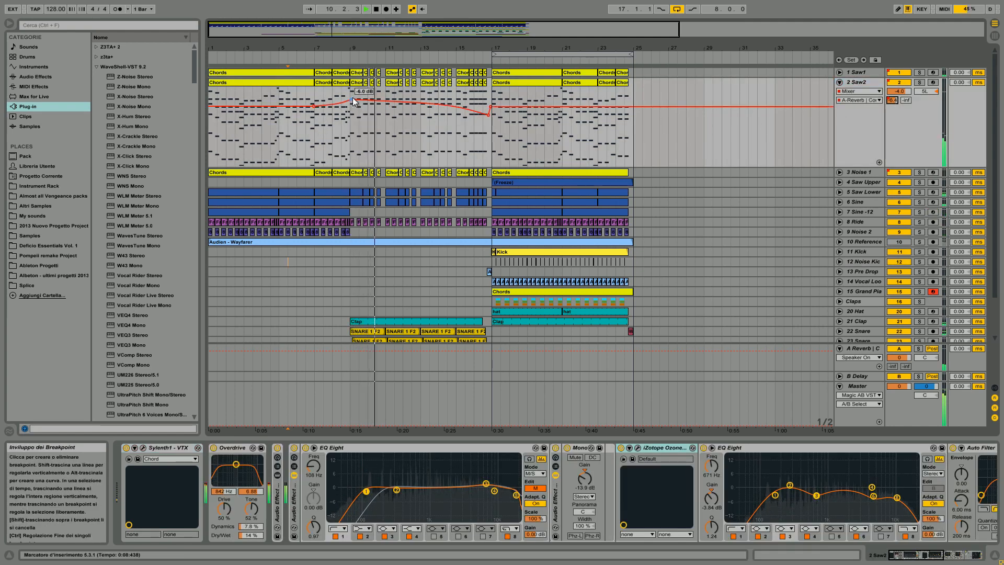
click(871, 350)
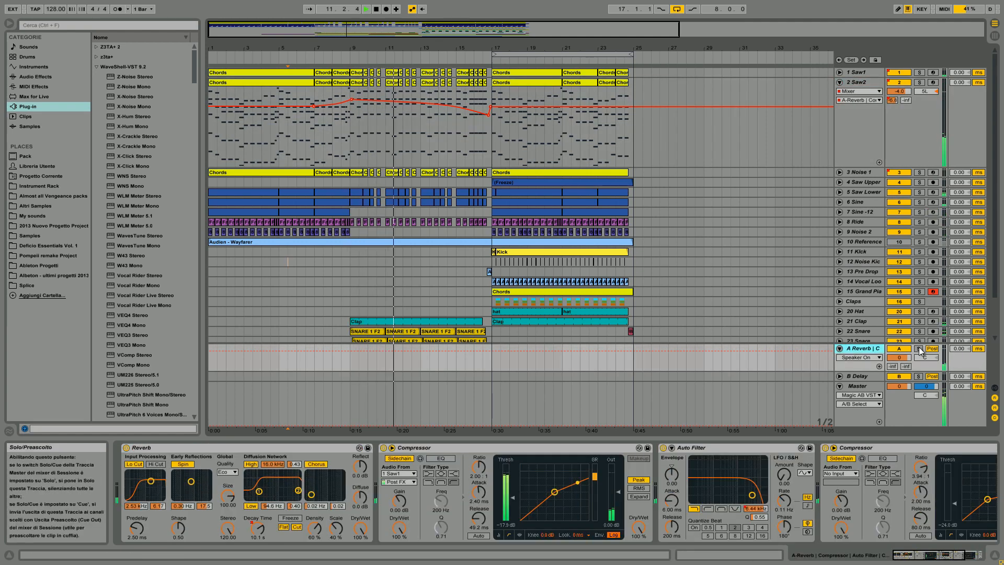
click(338, 136)
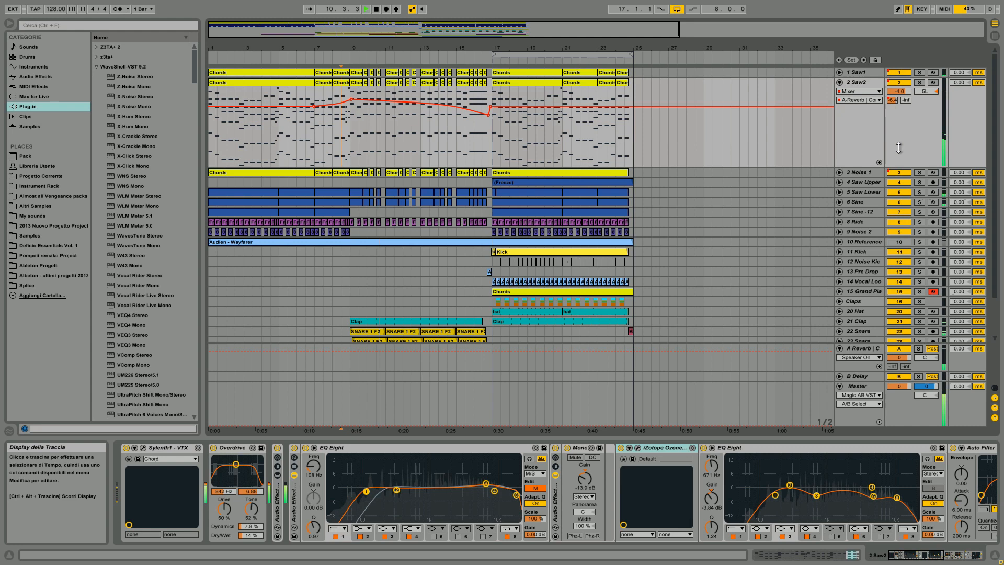
Fold Saw2, briefly unfold Saw1 and Saw2 to view their lanes during playback, and fold both again
click(839, 82)
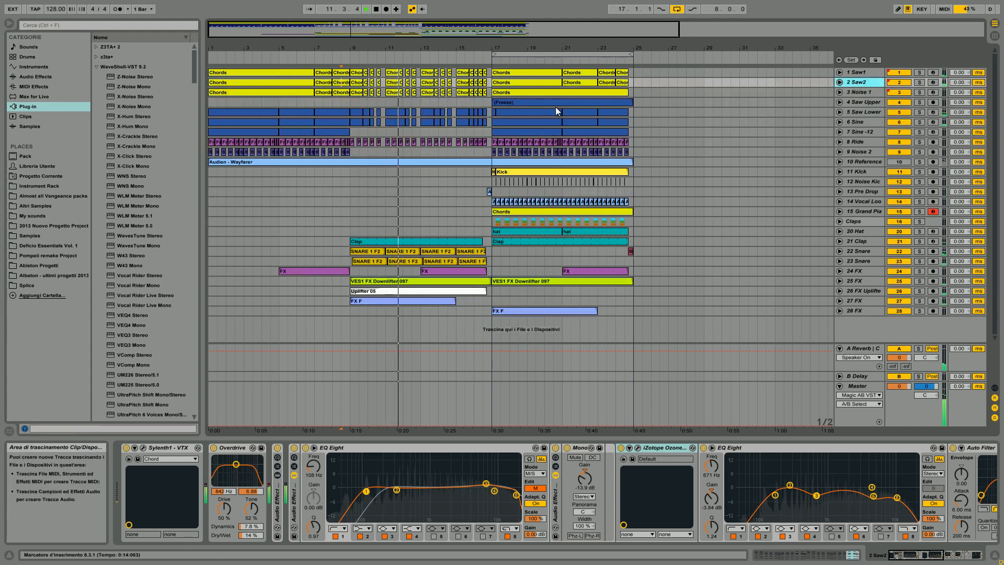
click(840, 83)
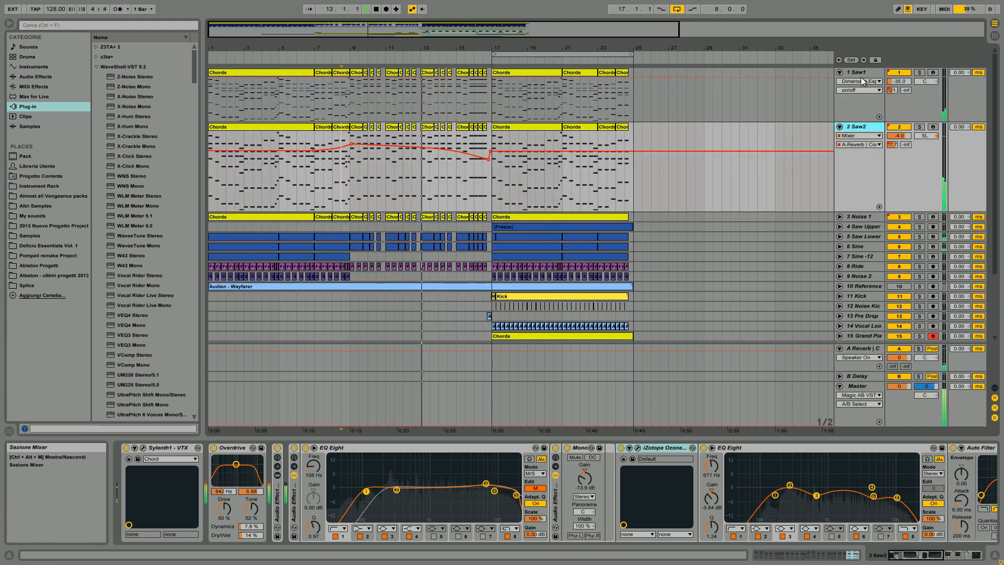
click(839, 72)
click(840, 82)
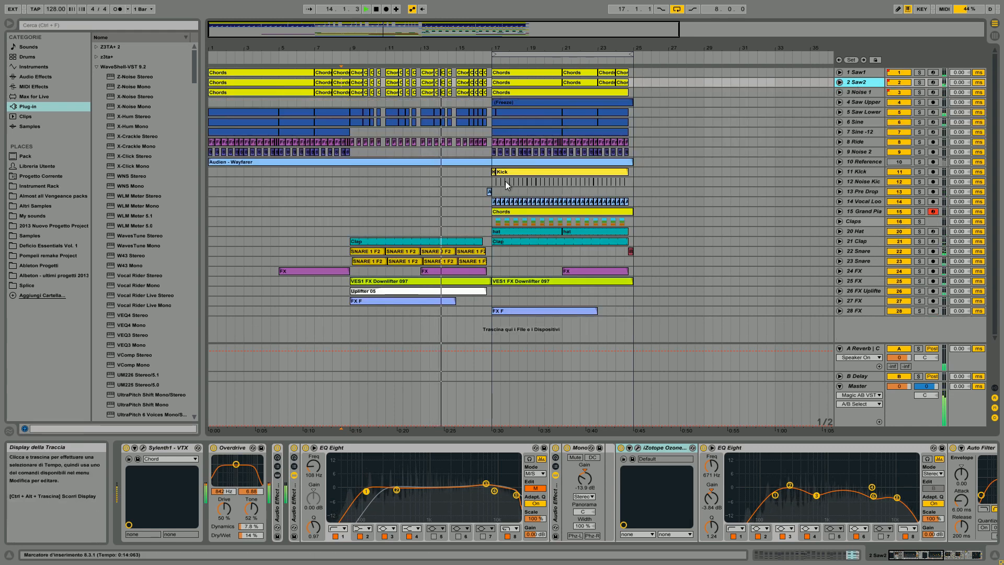
Solo the 21 Clap track from inside its clip and review its instrument rack and effect chain
click(442, 242)
click(919, 241)
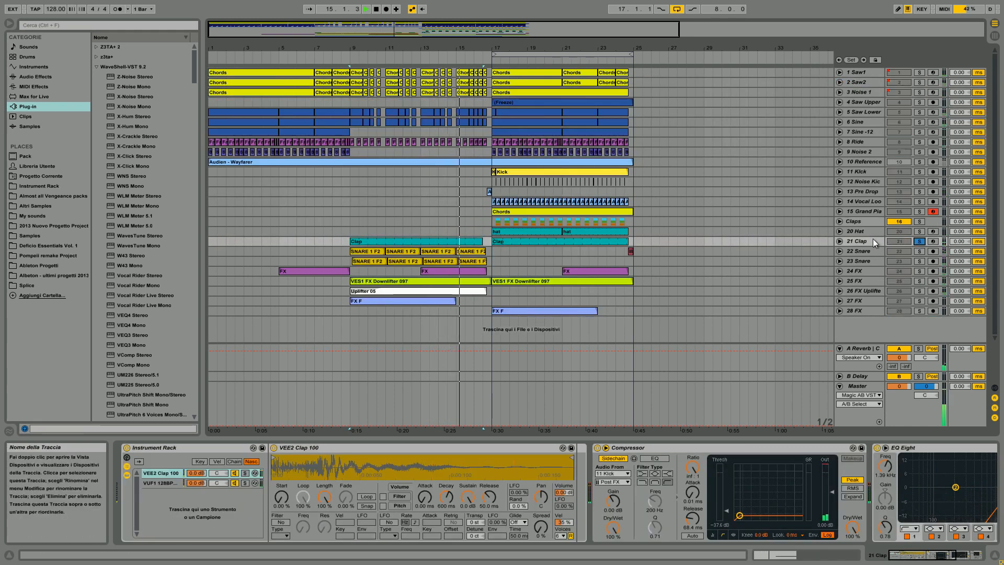
click(874, 239)
Solo and unfold the 22 Snare and 23 Snare tracks, and play them from 14.3.1 while examining their EQ Eight frequency automation
click(874, 251)
click(919, 251)
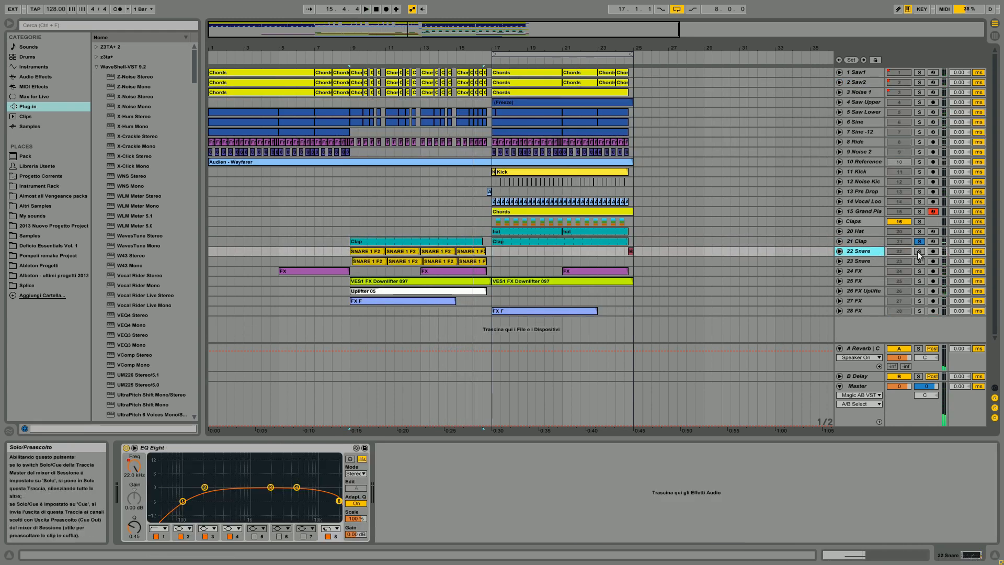
click(839, 252)
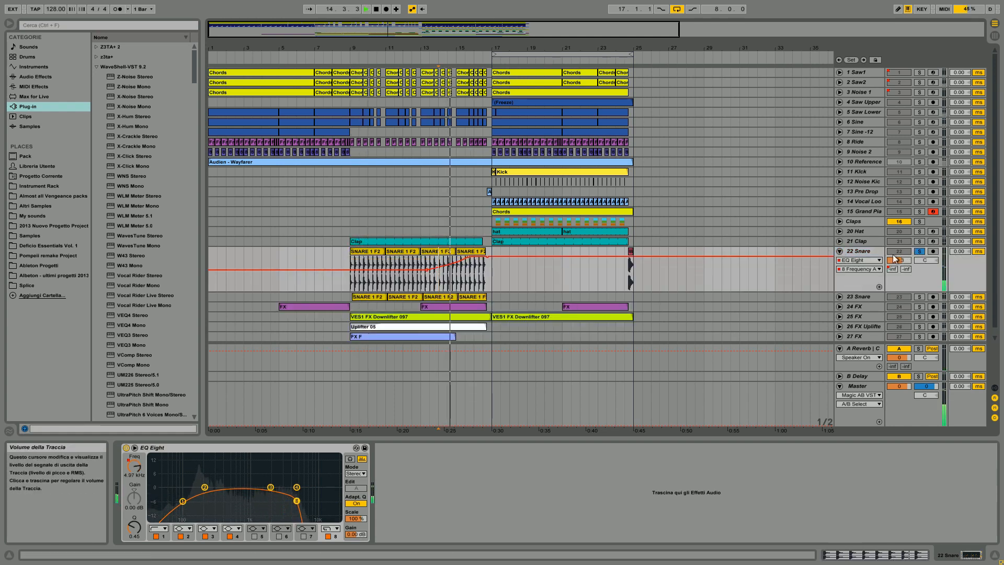
click(840, 297)
click(918, 296)
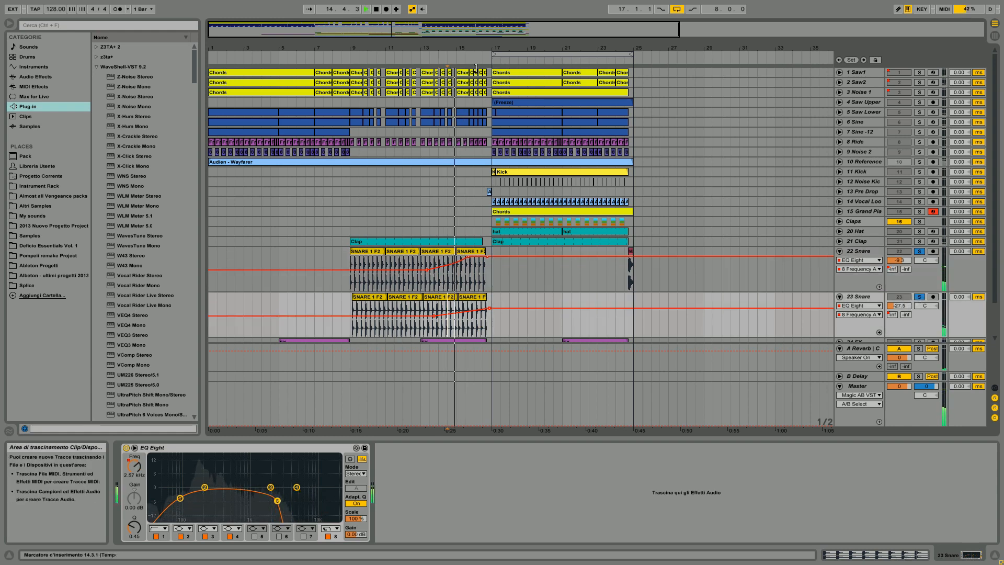
drag(465, 48, 465, 95)
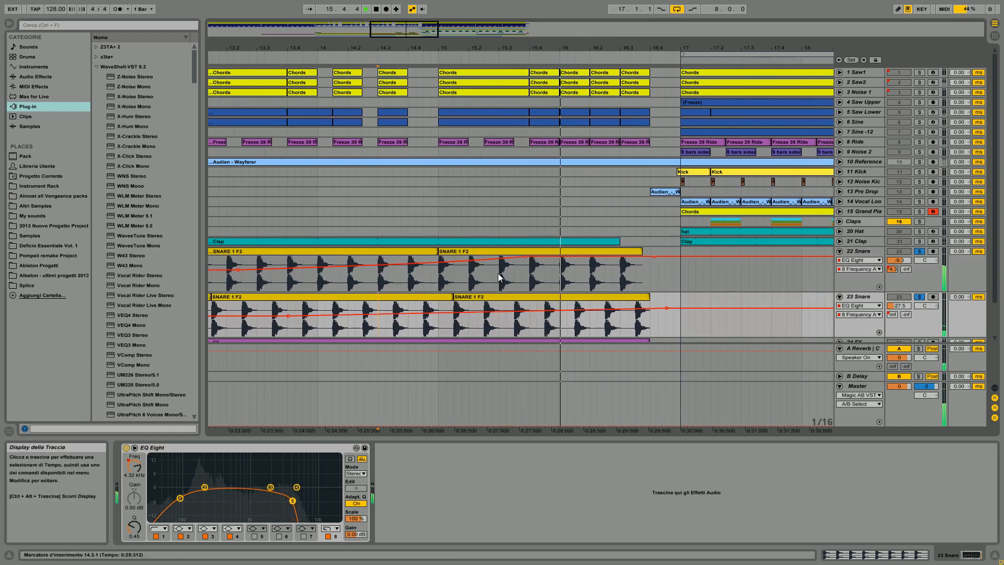
Fold both Snare tracks and solo the 24 FX track instead
click(839, 251)
click(840, 261)
click(857, 259)
click(919, 271)
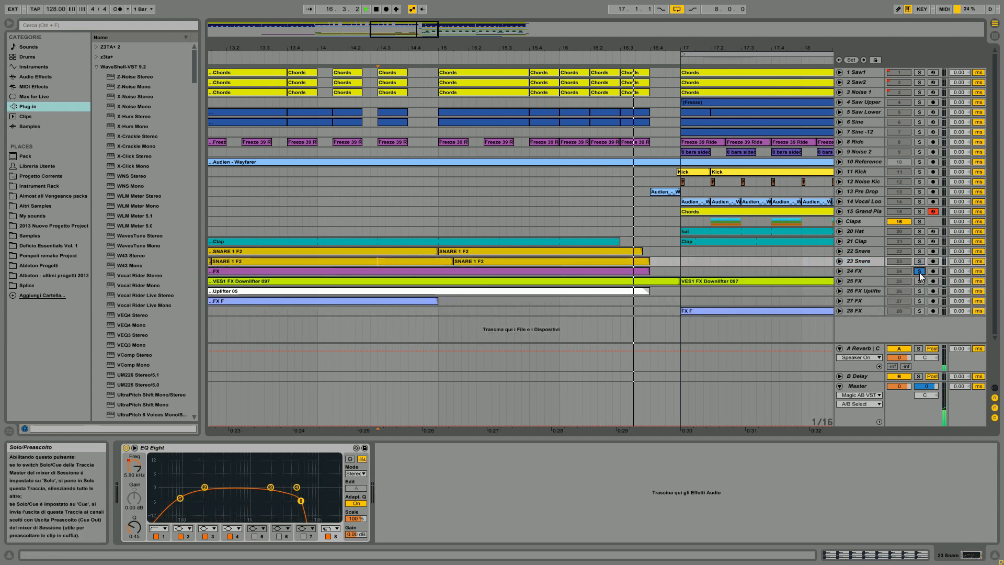
Unfold the 24 FX track and play its soloed riser from 14.3.1
key(space)
drag(455, 48, 455, 19)
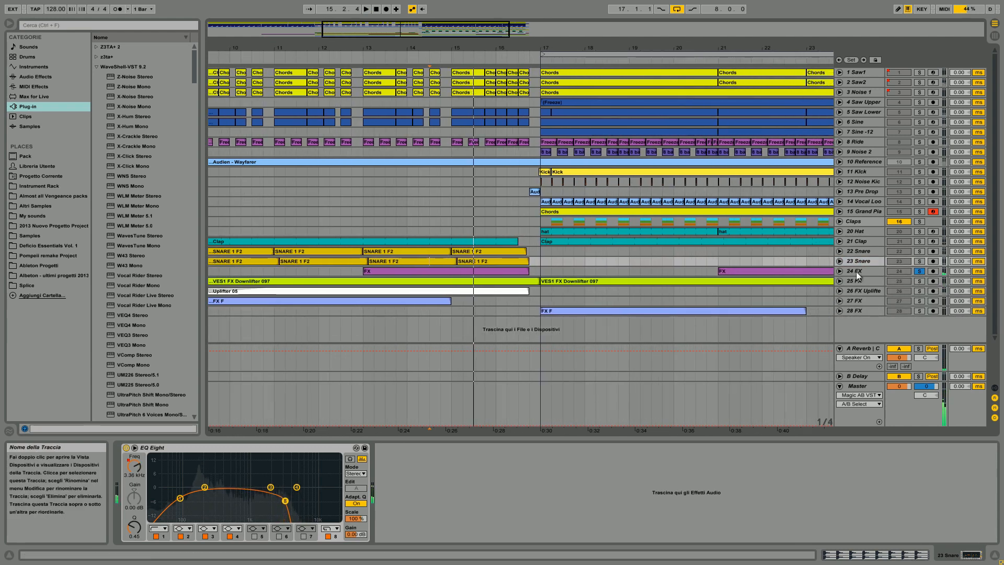
click(840, 271)
key(space)
key(space)
scroll(889, 280, down, 1)
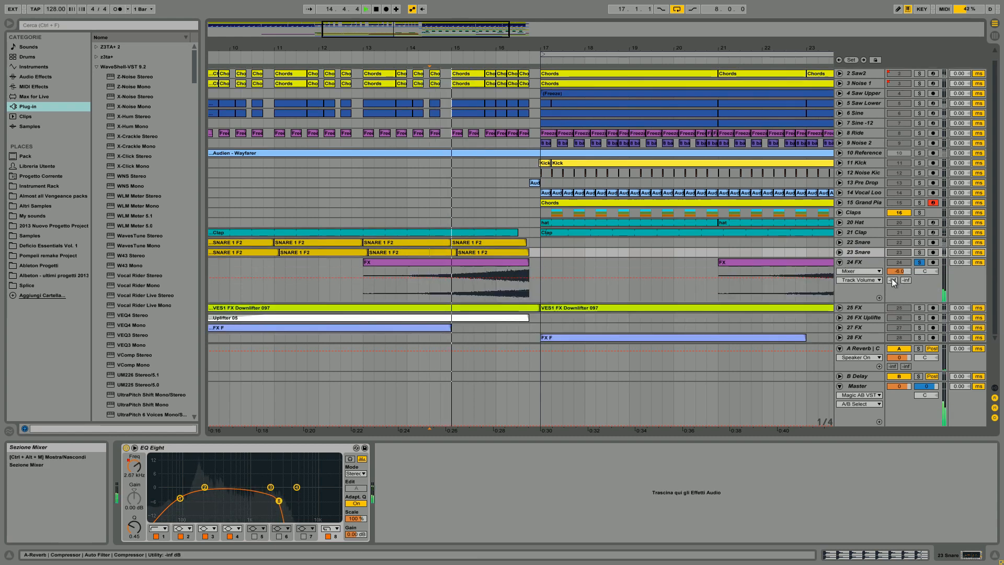
Unfold the 25 FX and 26 FX Uplifter tracks, and play 26 FX Uplifter soloed from 15.2.1
click(839, 307)
scroll(839, 306, down, 2)
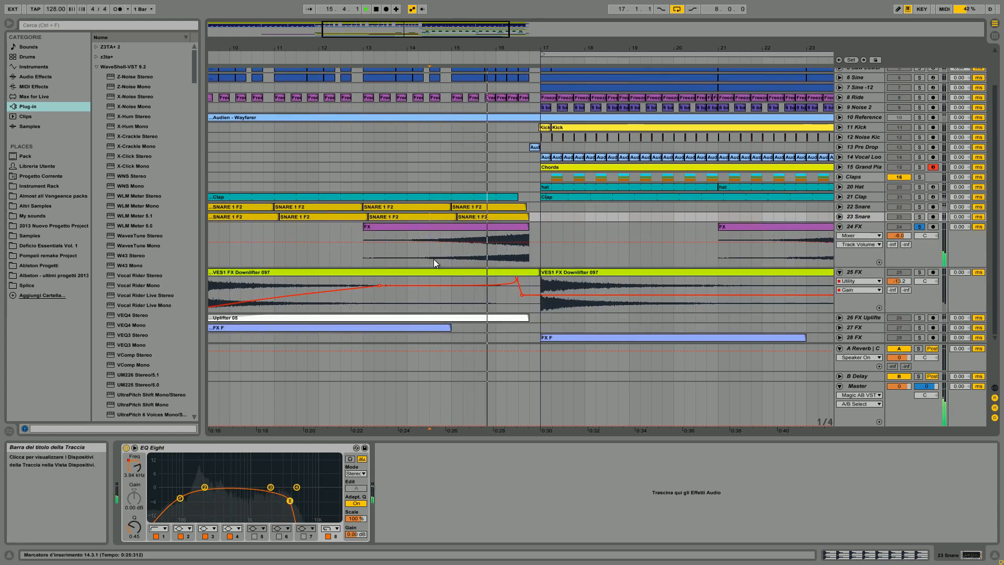
click(839, 317)
click(463, 311)
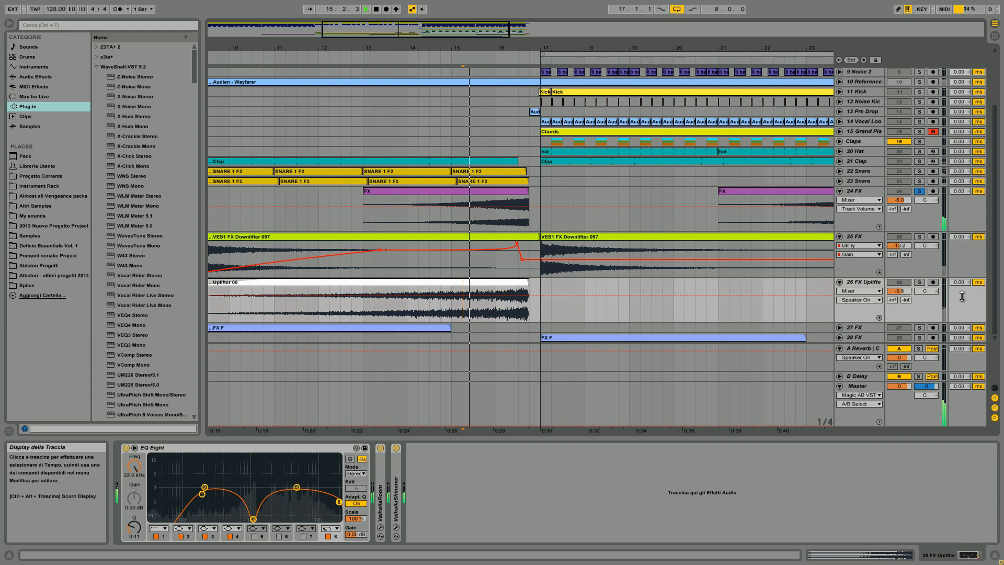
click(920, 282)
click(864, 285)
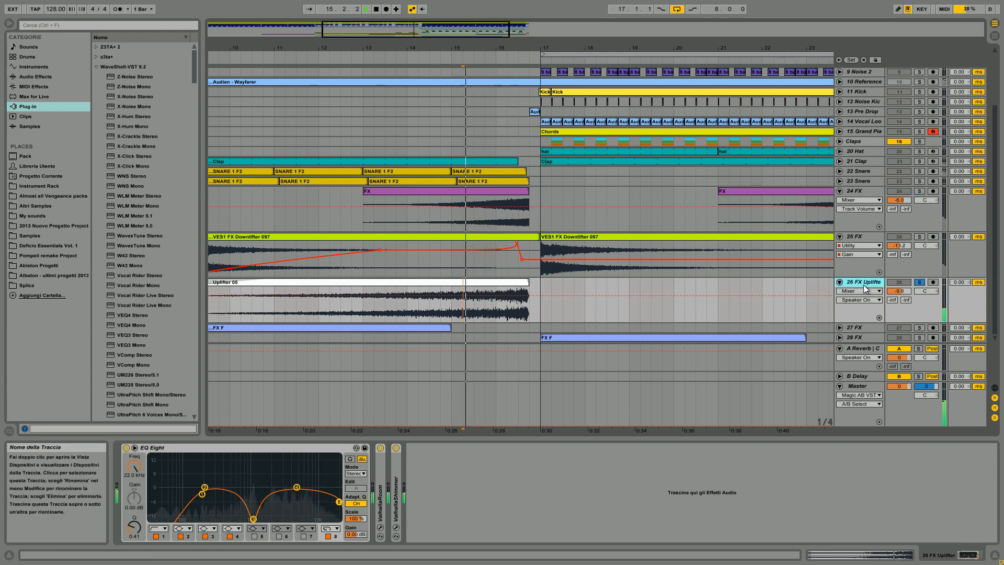
key(space)
Open the Uplifter's ValhallaRoom and ValhallaShimmer windows side by side, review their settings during playback, and close both
click(381, 529)
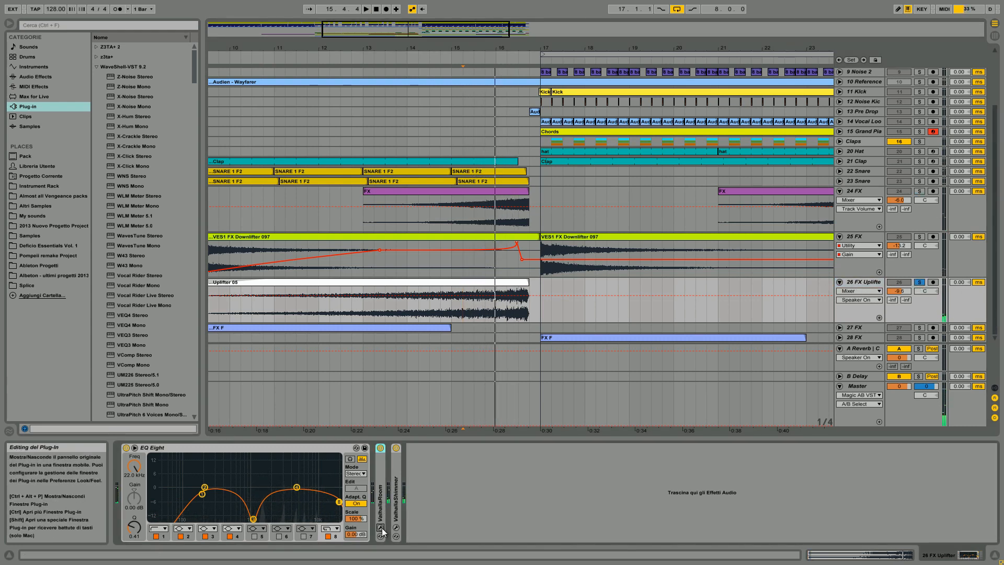
click(396, 527)
drag(292, 65, 859, 110)
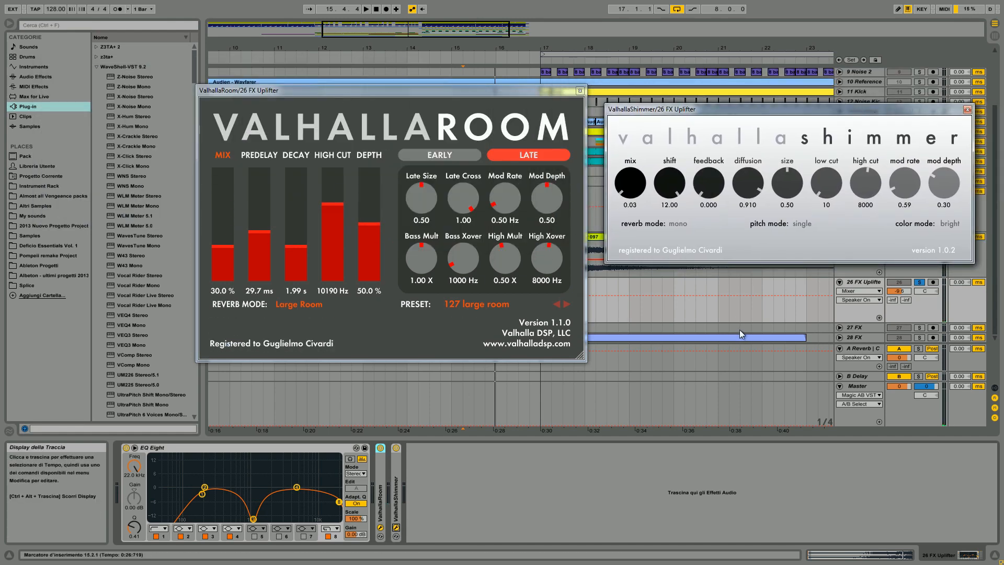
key(space)
drag(732, 111, 715, 130)
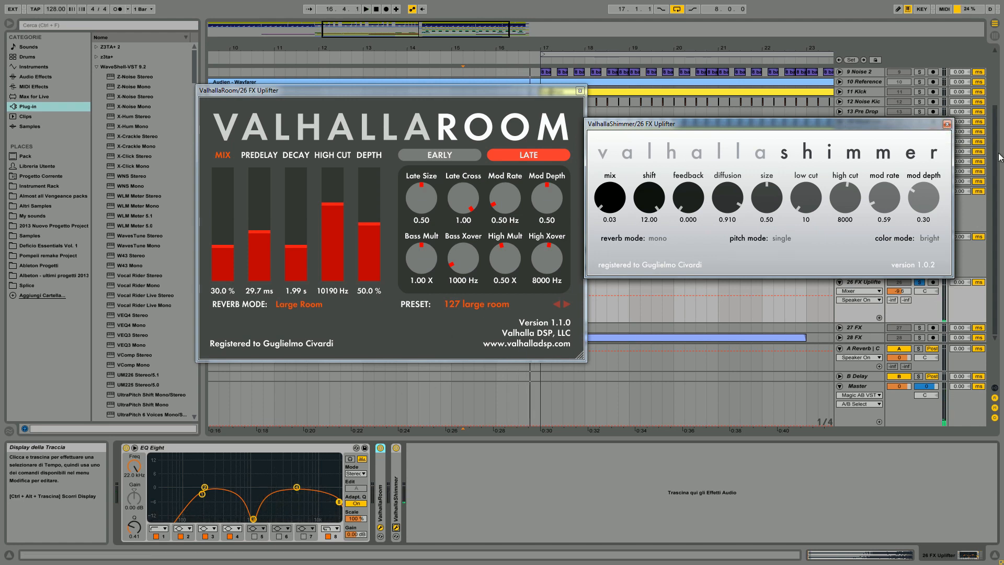
key(space)
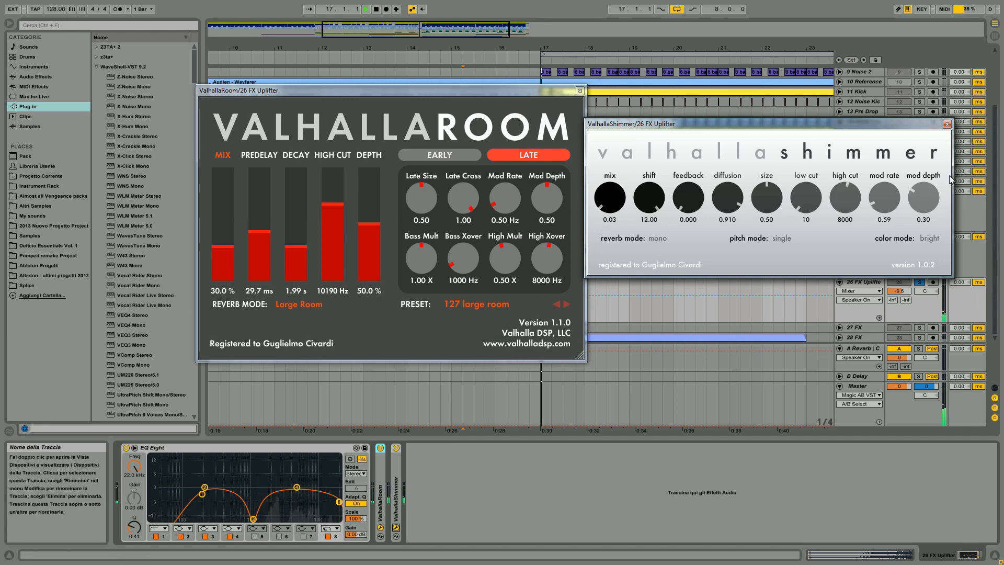
click(946, 125)
click(579, 91)
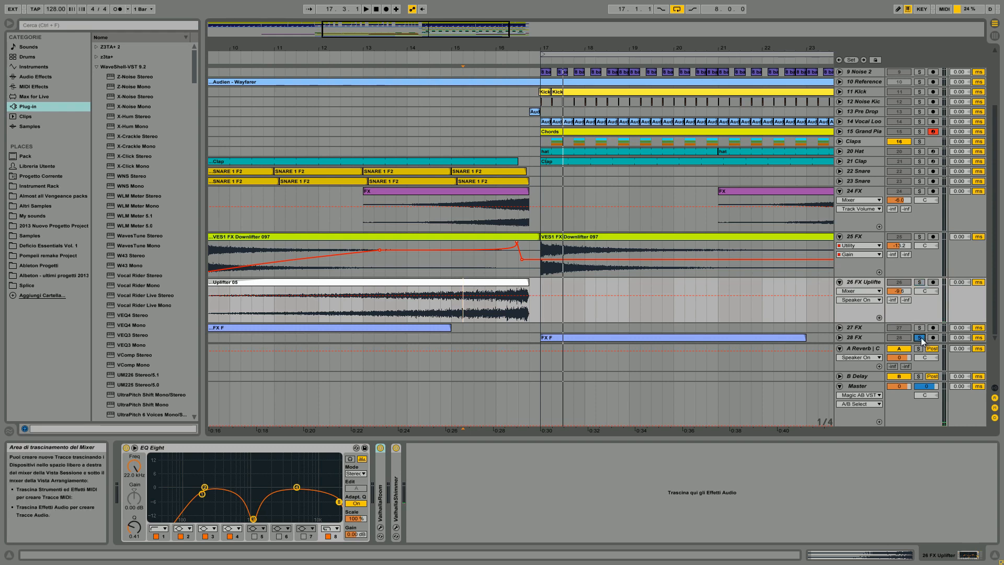
Clear the solos and fold the 26 FX Uplifter, 25 FX and 24 FX tracks
click(919, 282)
click(840, 282)
click(839, 237)
click(839, 190)
Play the full mix from 16.3.1 through the transition into the section at bar 17
click(456, 212)
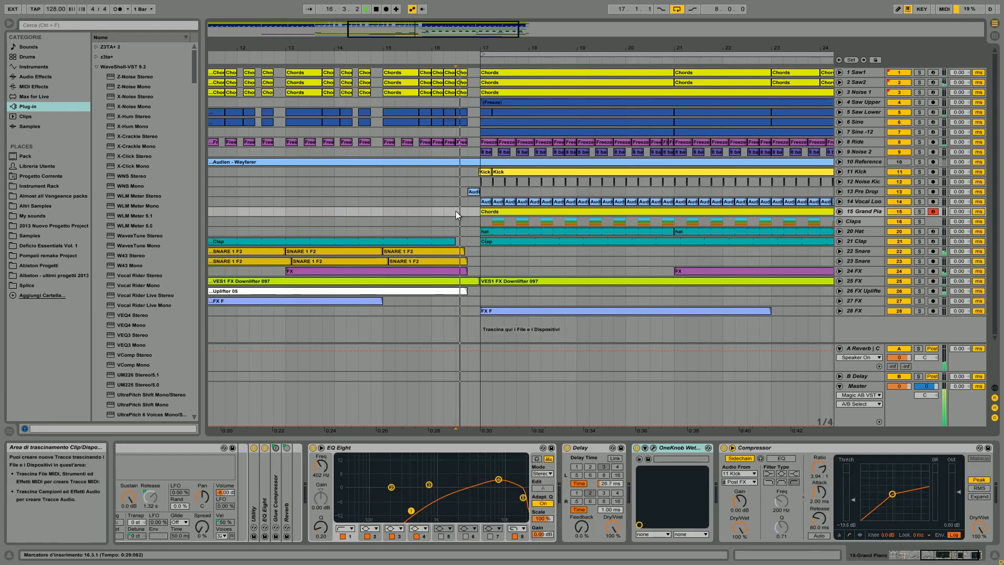
drag(628, 48, 532, 57)
drag(388, 56, 388, 40)
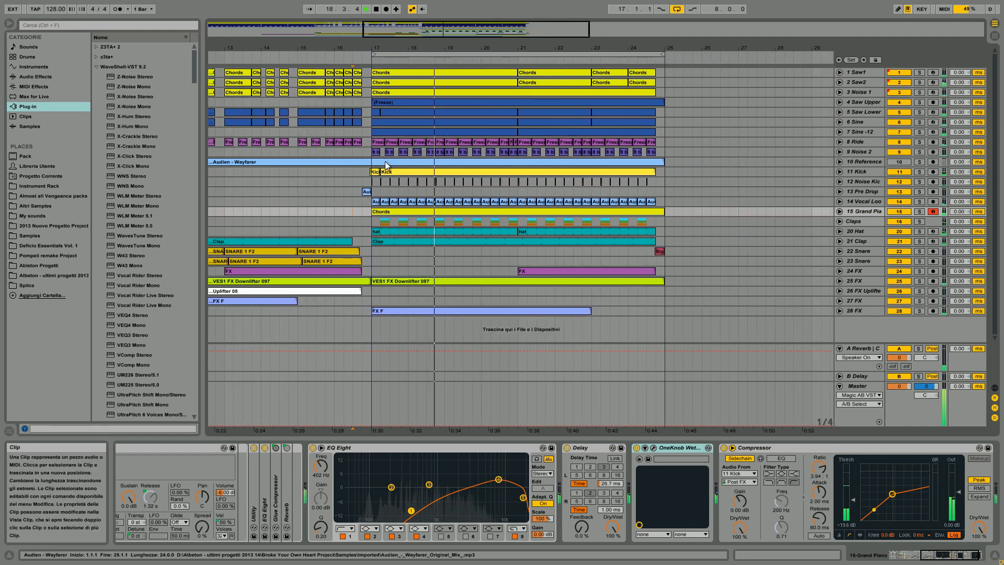
key(space)
Unfold the 4 Saw Upper and 5 Saw Lower tracks and review the device chain of each
click(403, 109)
click(866, 103)
click(840, 102)
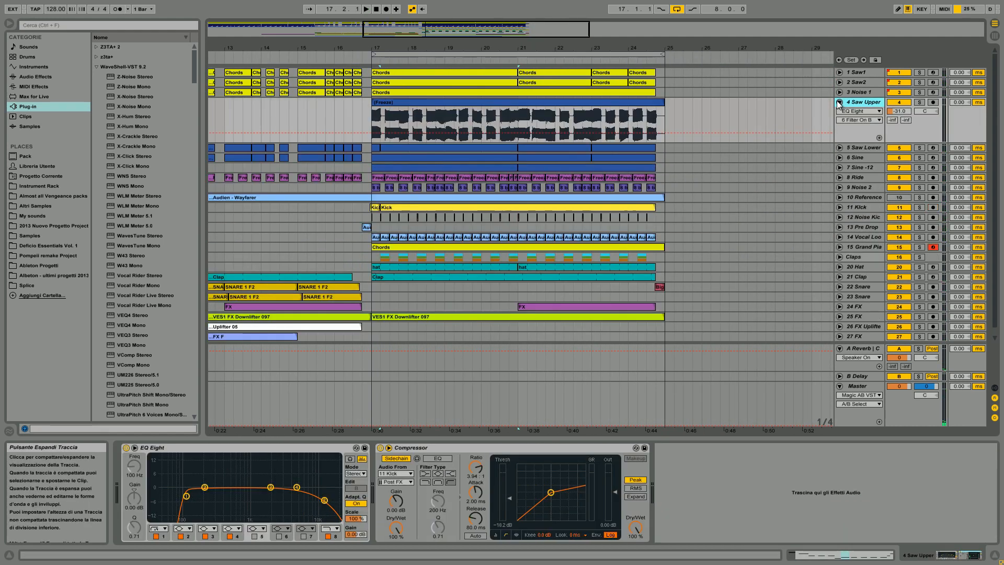
click(854, 147)
click(840, 147)
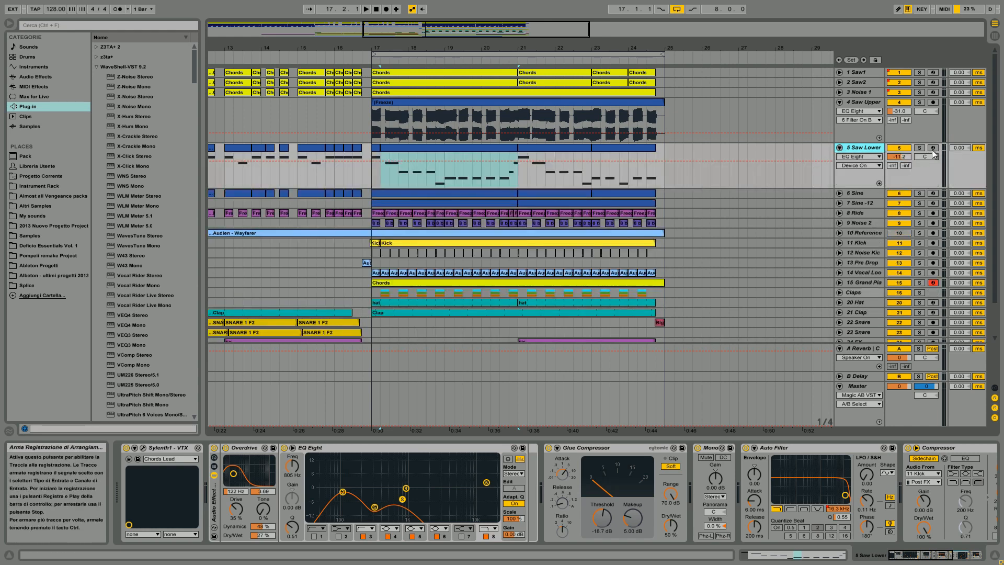
Solo 5 Saw Lower together with 4 Saw Upper and play the two layers from bar 17
click(920, 148)
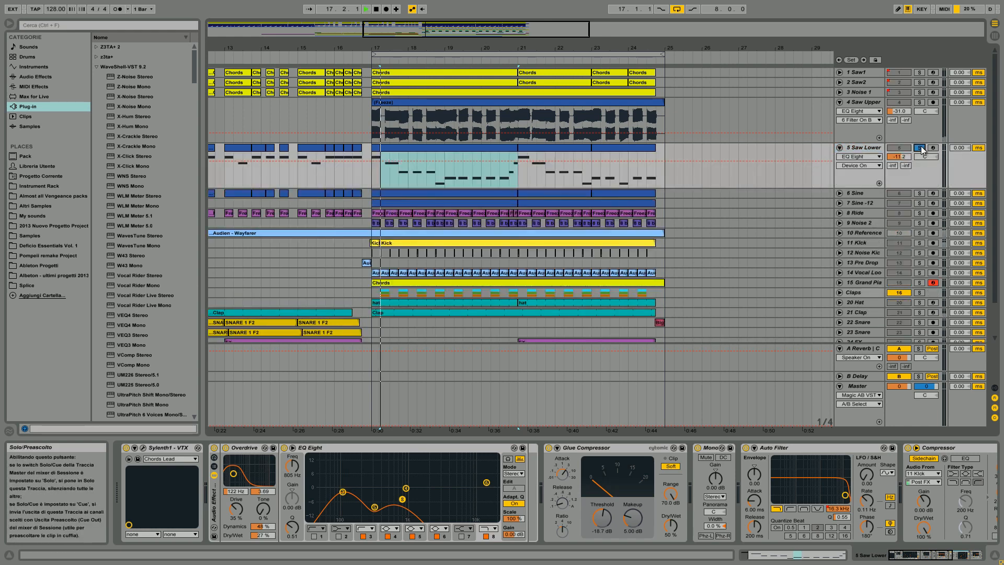
ctrl+click(920, 102)
key(space)
key(space)
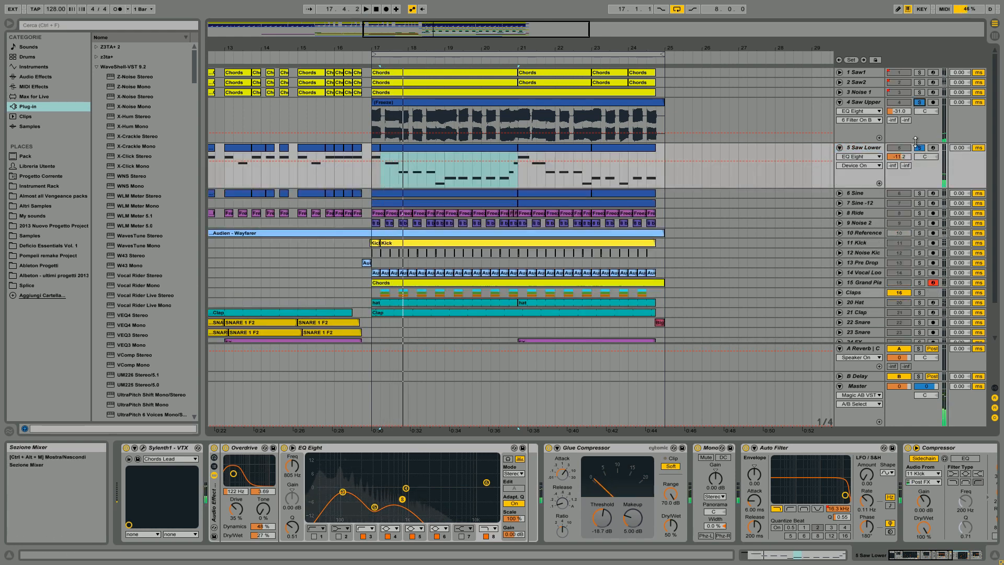
Compare 4 Saw Upper alone, 5 Saw Lower alone and both combined by switching their solos during playback
key(space)
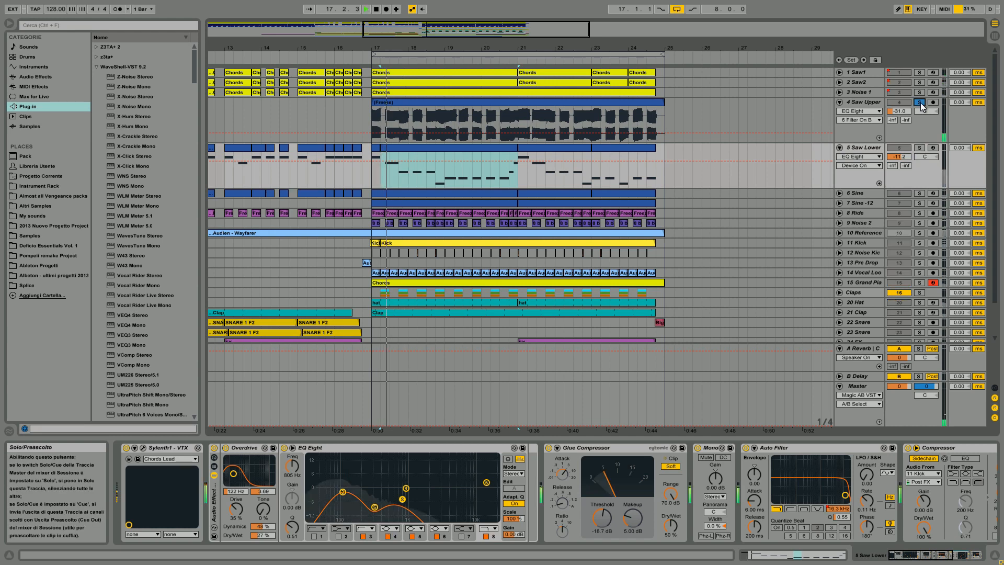
click(868, 104)
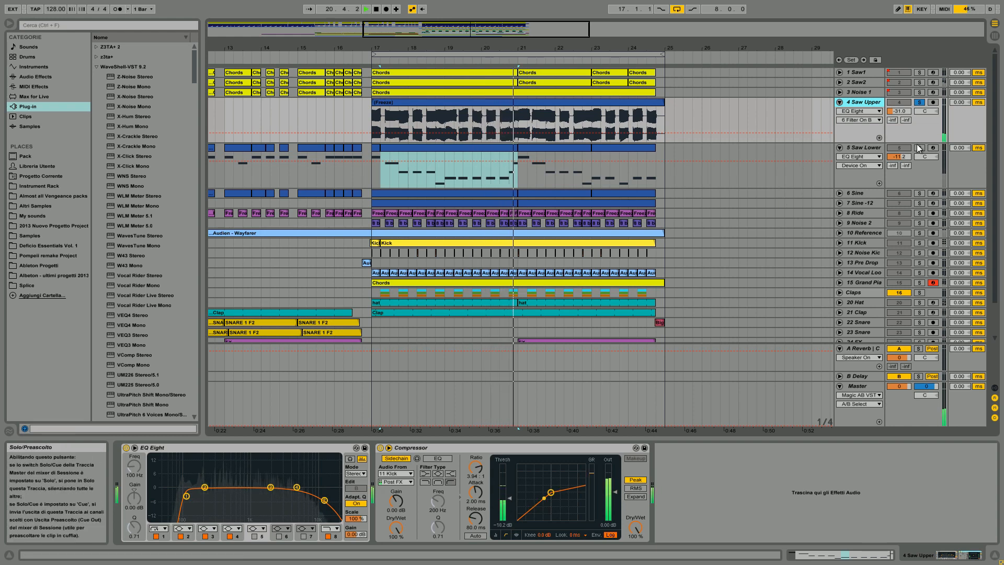
click(920, 102)
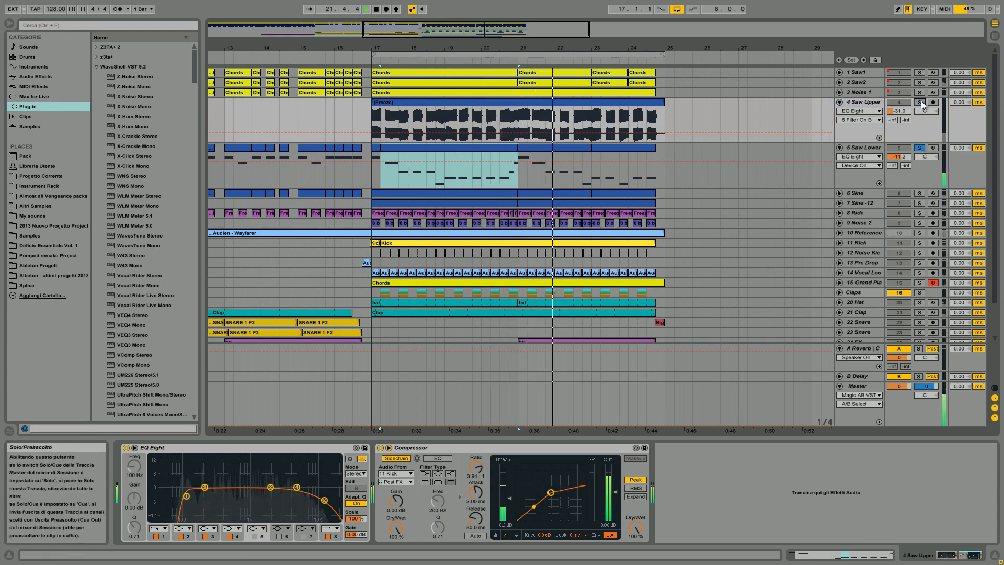
click(920, 102)
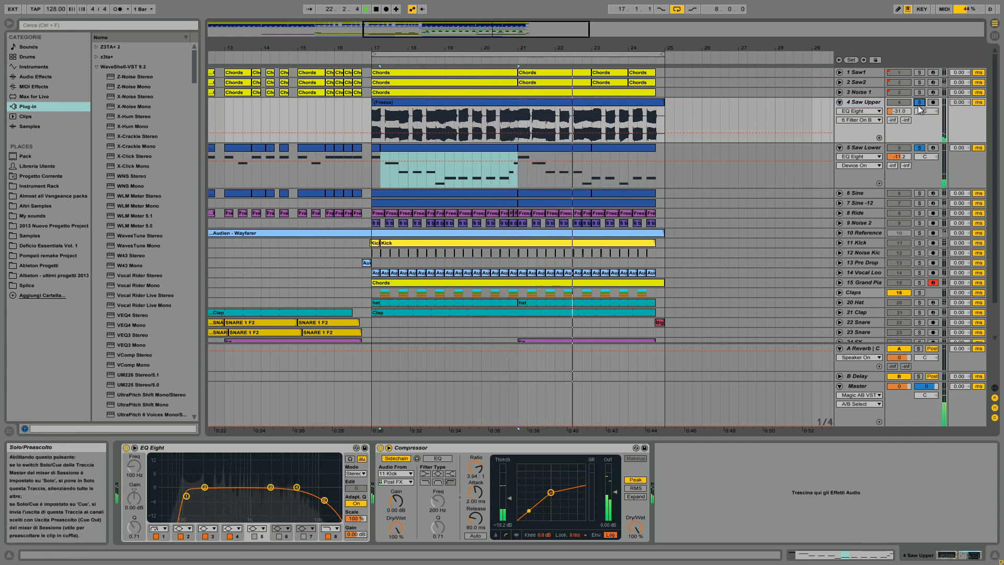
Fold both Saw Upper and Saw Lower, add 6 Sine and 7 Sine -12 to the solos, and play the four layers
click(840, 101)
click(839, 111)
key(minus)
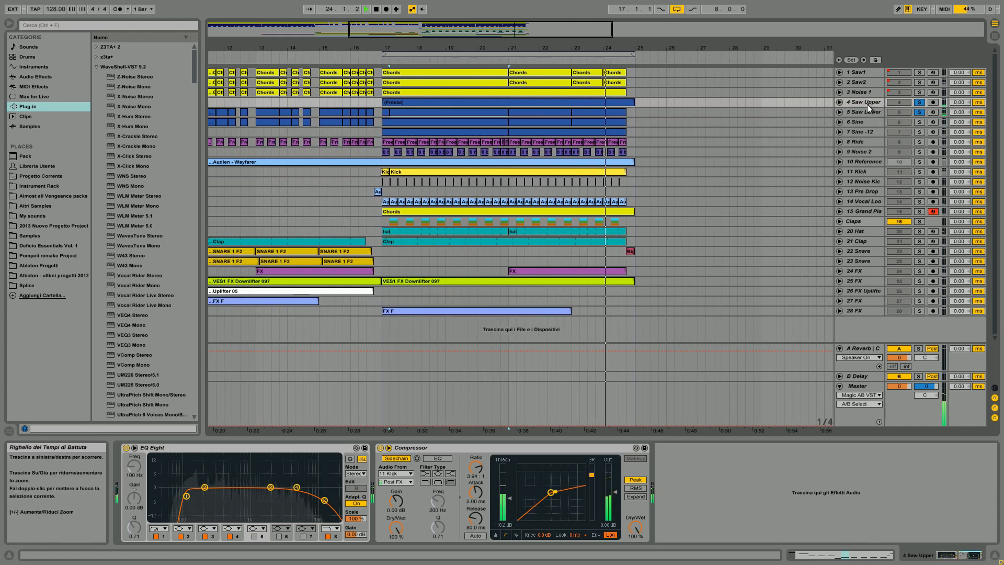
key(space)
click(920, 122)
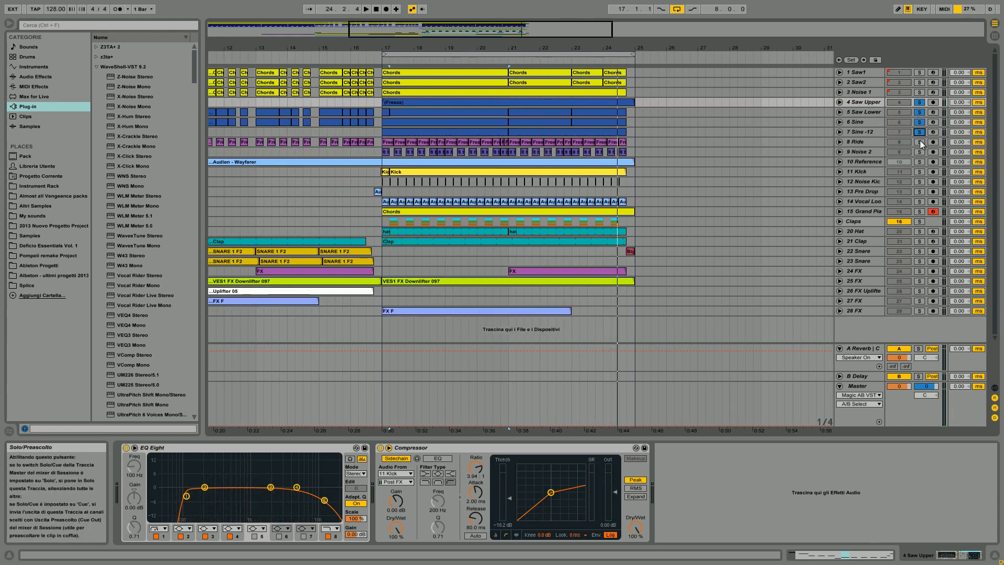
key(space)
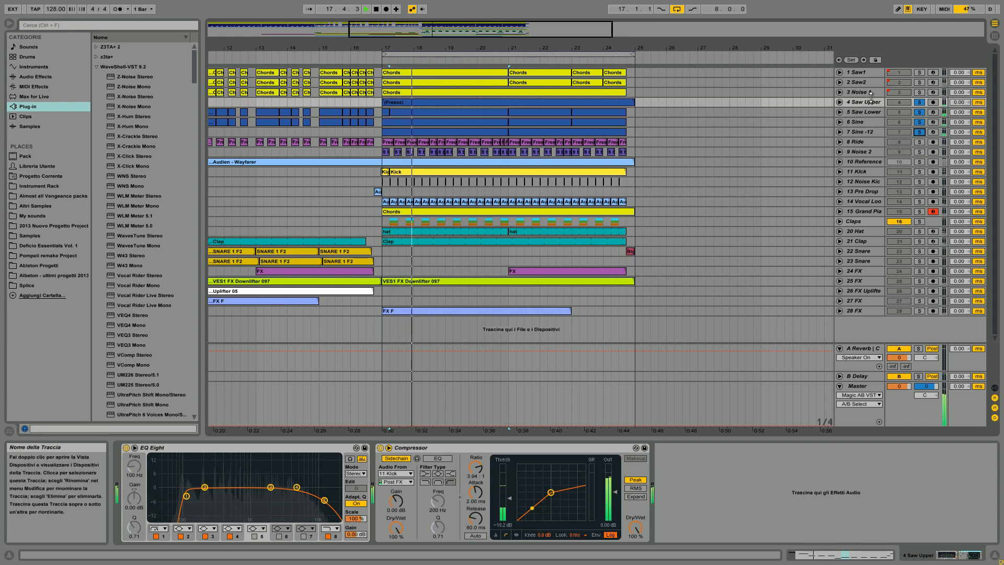
Add 2 Saw2 to the soloed layers, listen, and clear all solos to hear the full mix before stopping playback
click(920, 83)
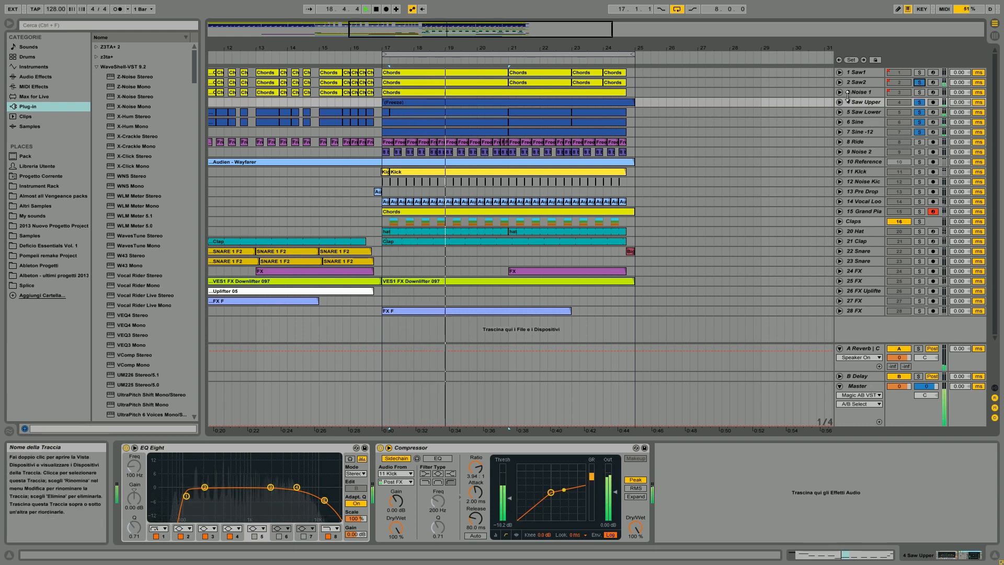
click(922, 103)
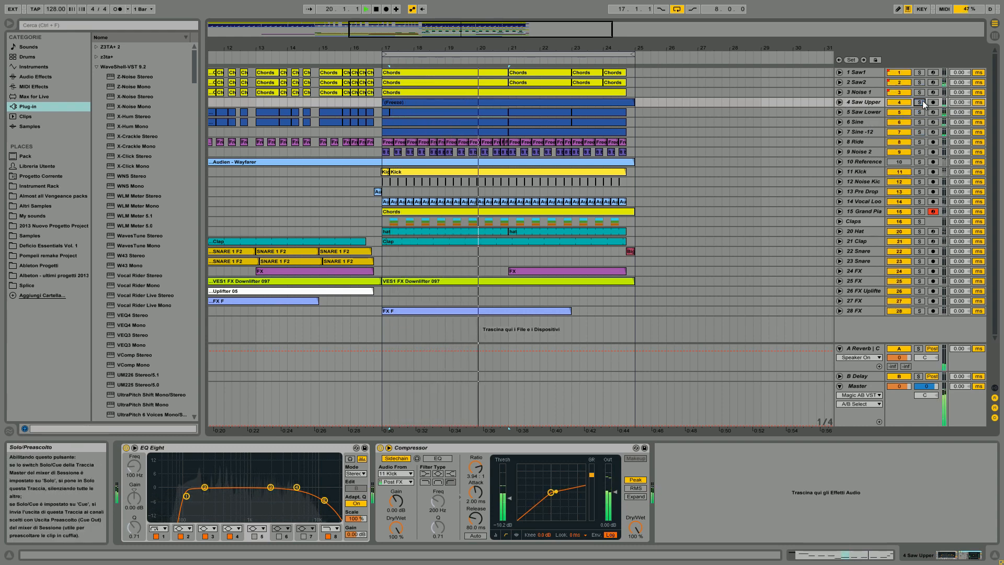
key(space)
Solo and unfold the 11 Kick track, play it from bar 17, and review its EQ Eight curve
click(865, 171)
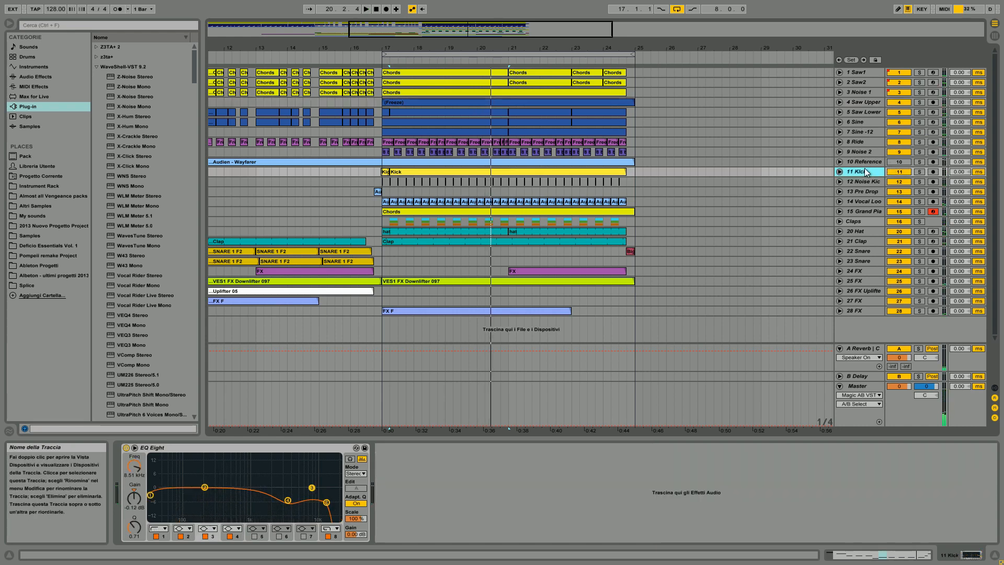
click(920, 172)
click(838, 172)
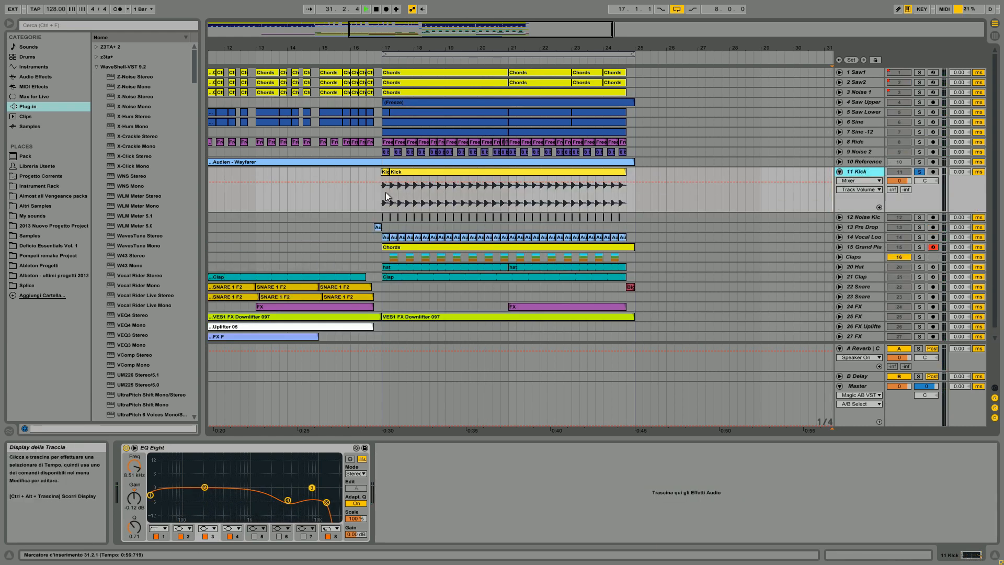
click(381, 196)
key(space)
click(856, 175)
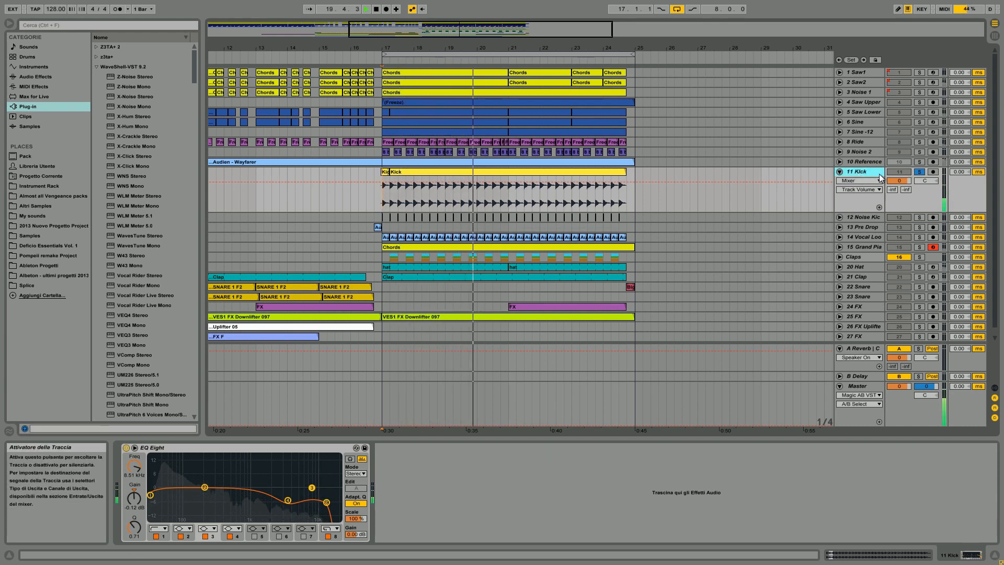
key(space)
click(924, 172)
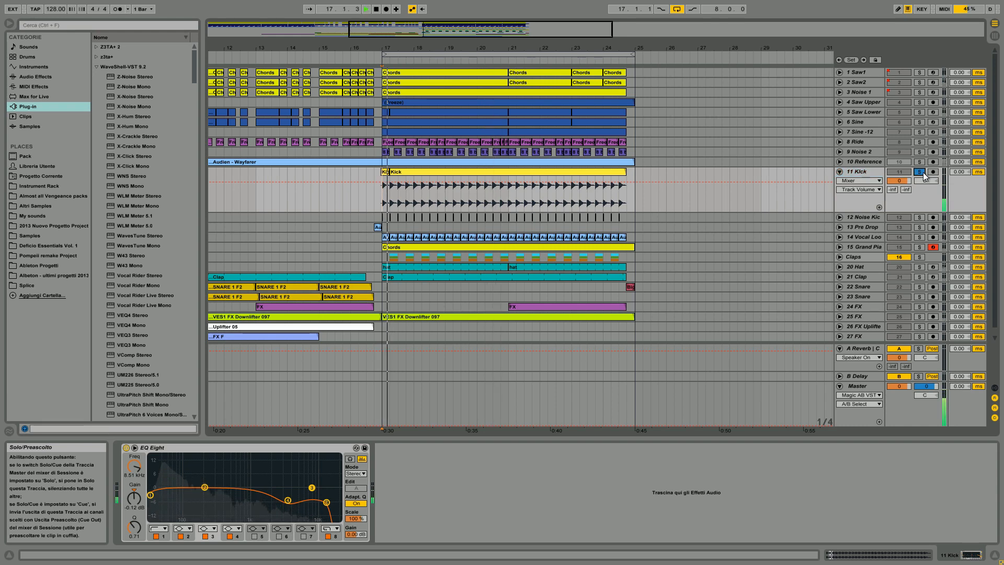
Clear the 11 Kick solo, fold its track, and play the 12 Noise Kick track soloed
click(923, 171)
click(922, 172)
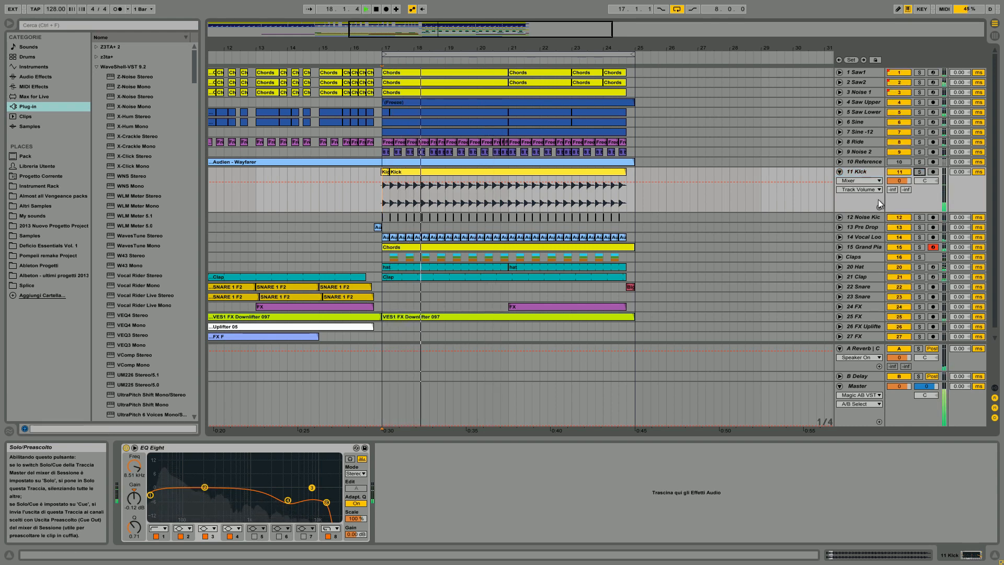
click(839, 172)
click(851, 181)
click(920, 182)
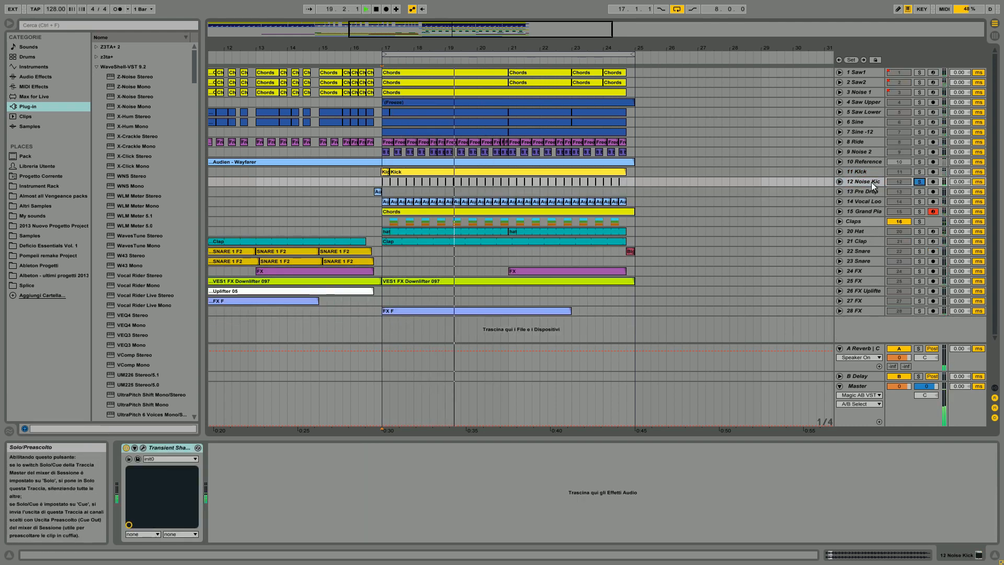
Unfold 11 Kick and 12 Noise Kick, solo both together, and compare their waveforms around beat 17.2
click(840, 181)
click(840, 171)
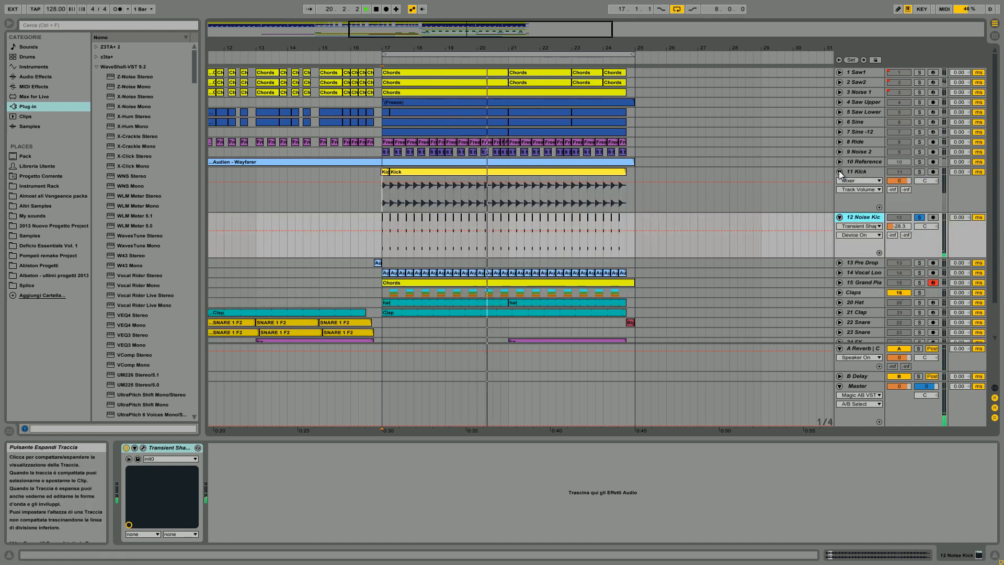
click(863, 172)
click(920, 172)
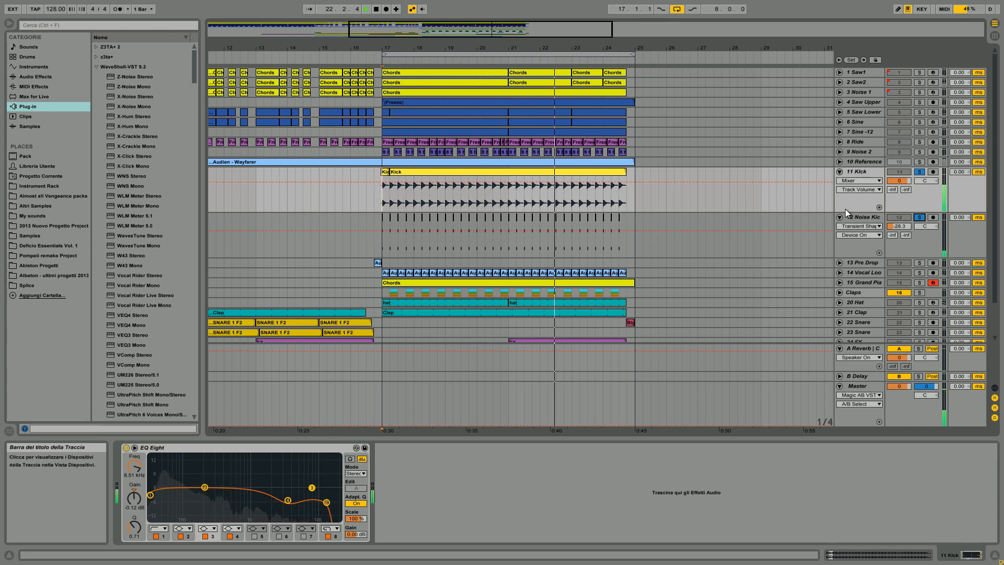
click(860, 217)
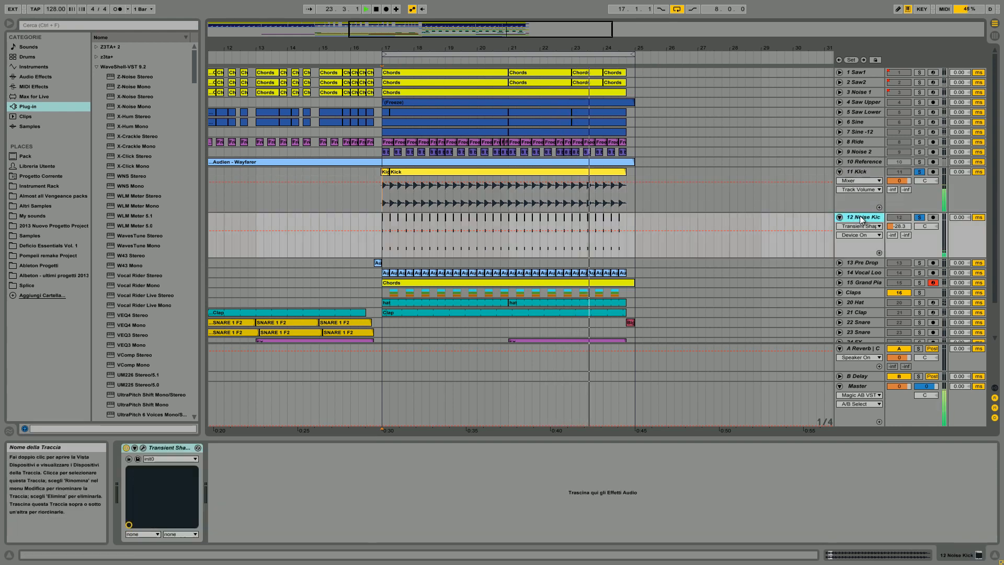
drag(400, 60, 372, 118)
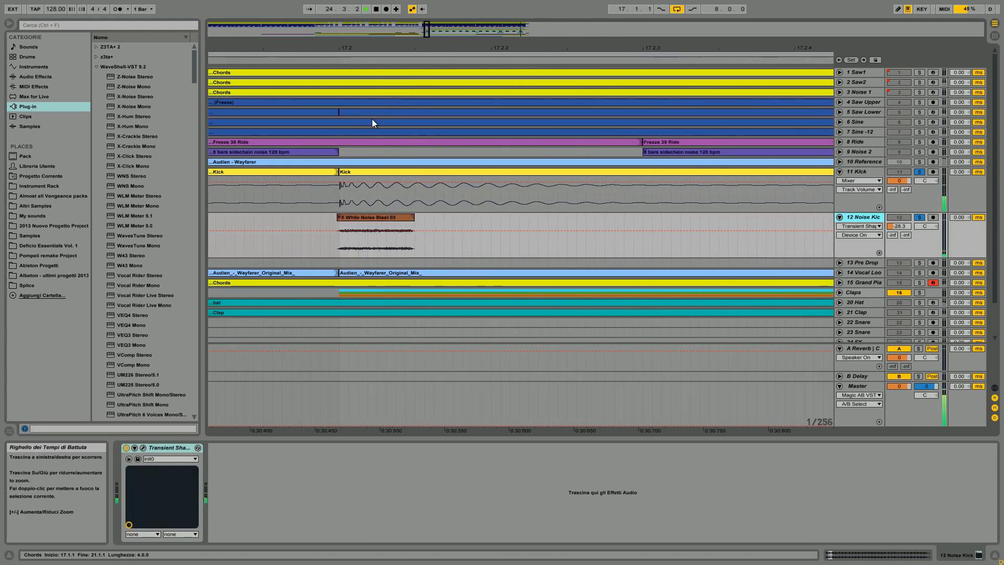
drag(381, 42, 381, 3)
Stop playback, clear the Kick and Noise Kick solos, and play the full mix from bar 17
key(space)
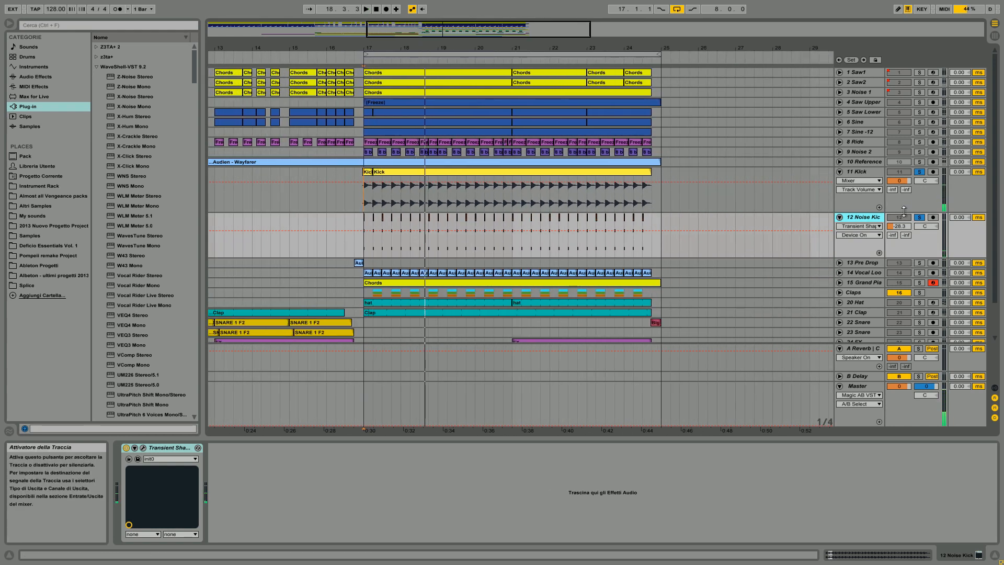
click(919, 217)
click(921, 175)
key(space)
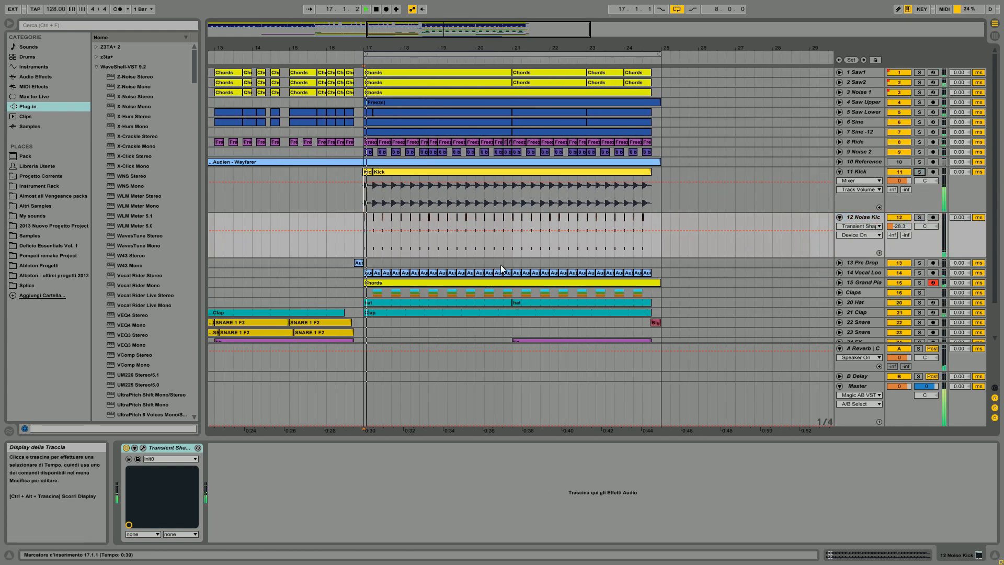
Solo the 14 Vocal Loop track to hear it and review its Auto Filter and Compressor, ending with its solo cleared
scroll(729, 239, down, 3)
click(859, 228)
click(919, 228)
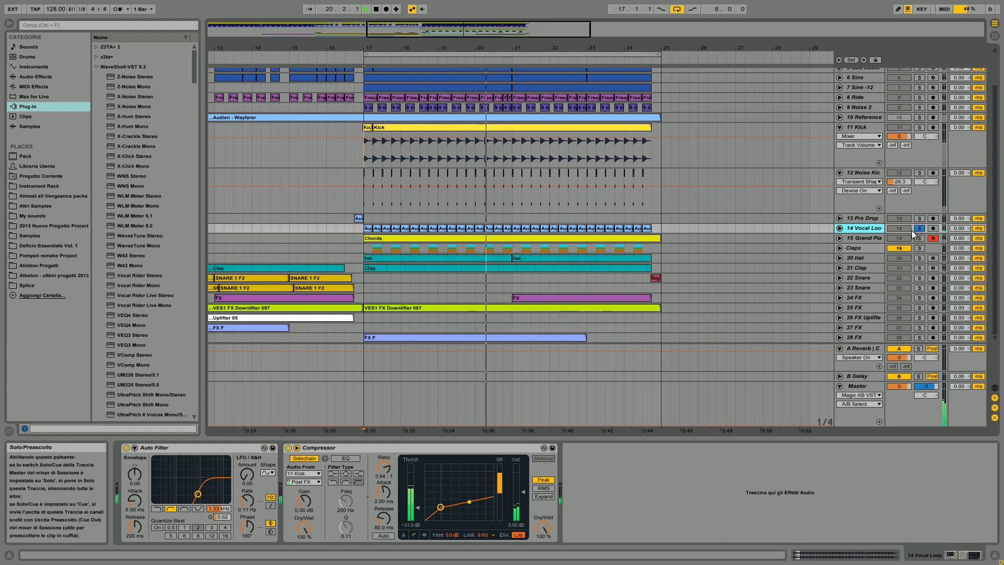
click(919, 228)
Solo and unfold the 15 Grand Piano track and review its chords, instrument rack and effect chain during playback
click(880, 238)
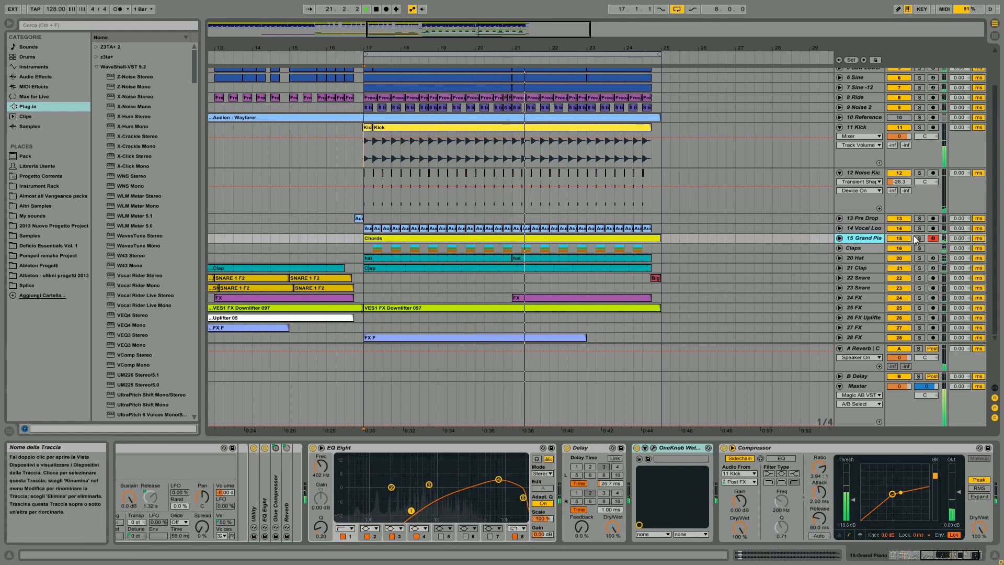
click(919, 238)
click(870, 238)
drag(927, 556, 888, 556)
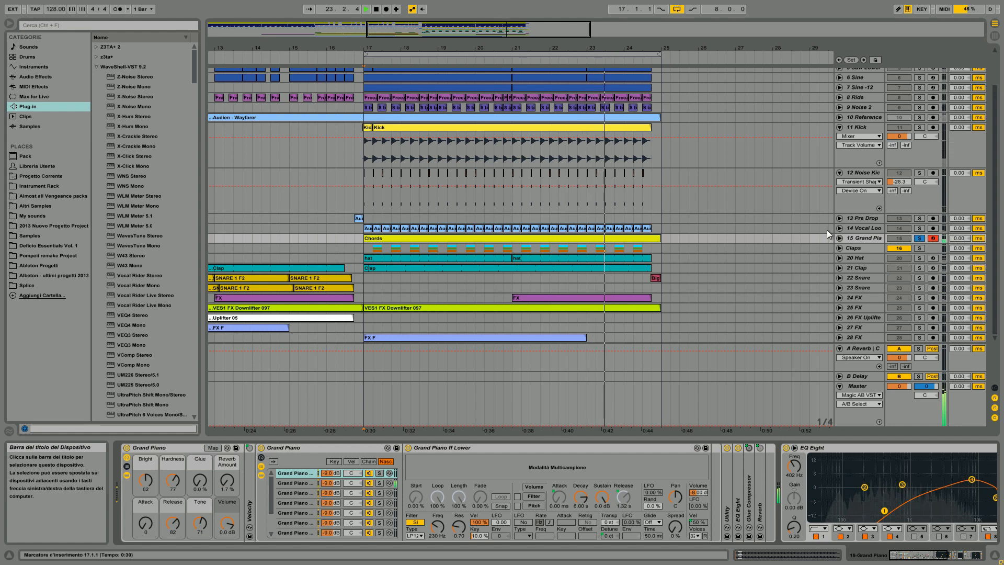
click(840, 238)
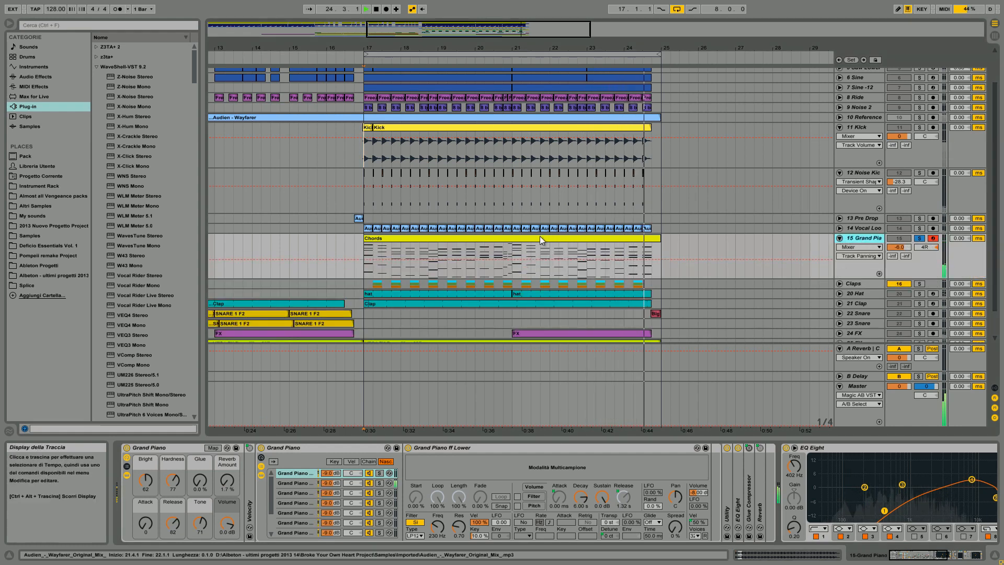
scroll(999, 165, up, 3)
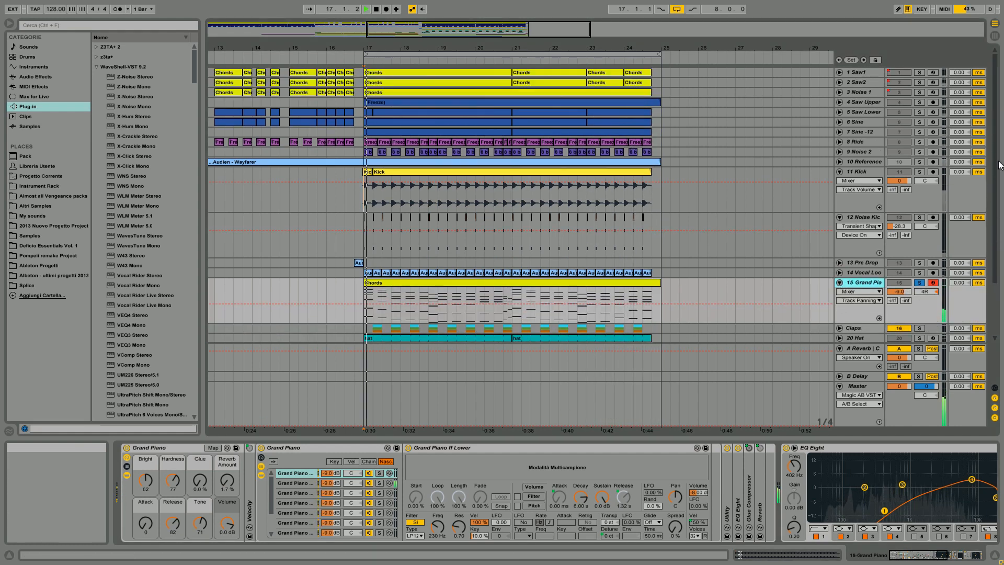
click(840, 82)
drag(999, 102, 994, 180)
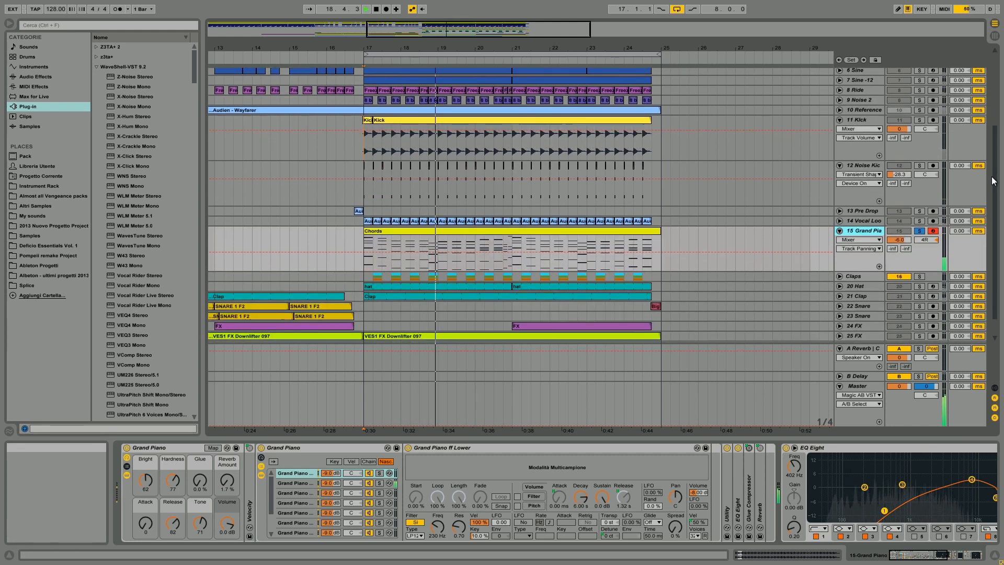
click(923, 557)
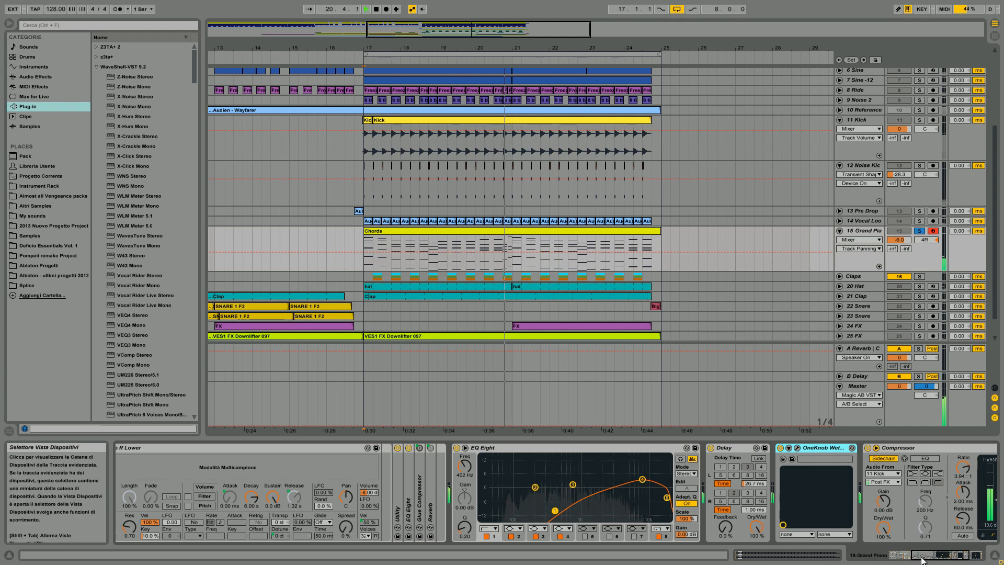
Open the Grand Piano's OneKnob Wetter plug-in, set its knob to 2.8, and close the plug-in window
click(680, 448)
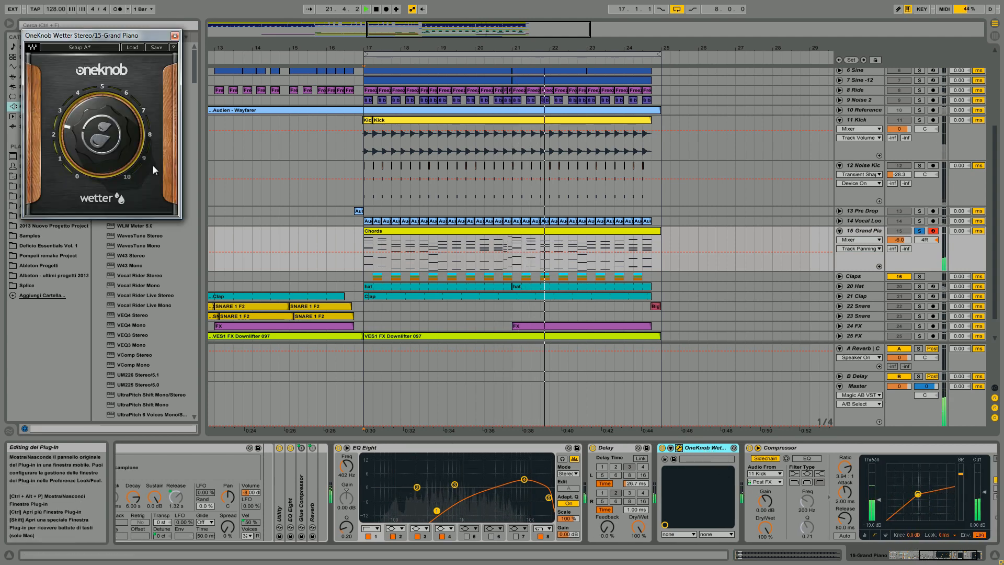
drag(121, 39, 194, 82)
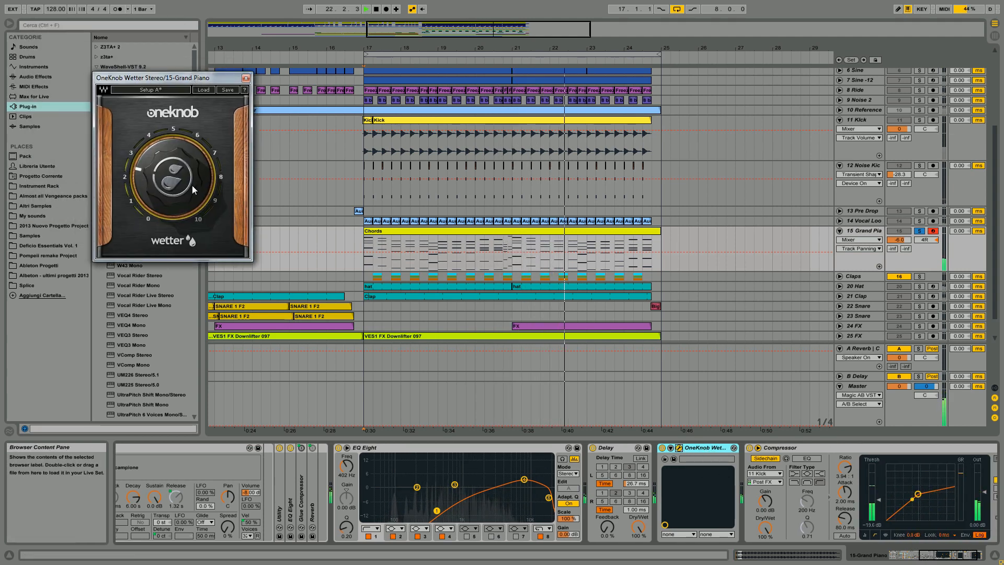
click(662, 448)
drag(218, 176, 218, 124)
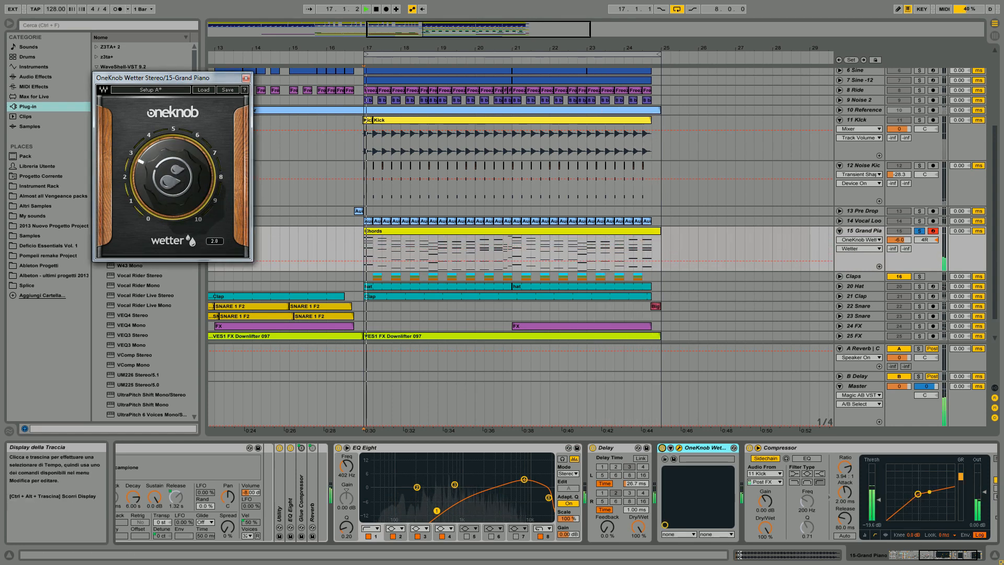
click(246, 79)
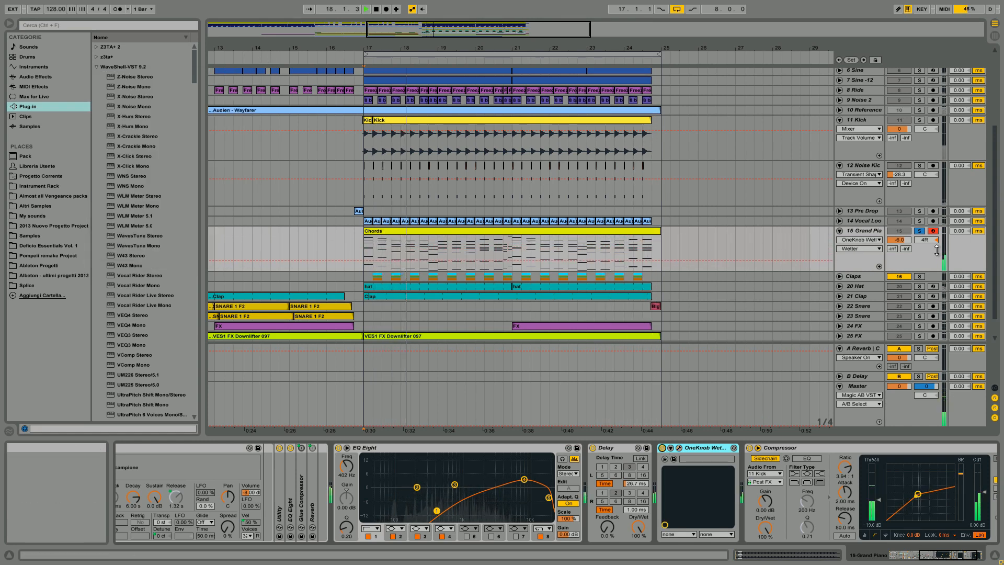
Clear the Grand Piano solo and replay the full mix from bar 17
click(921, 231)
key(space)
scroll(615, 286, down, 3)
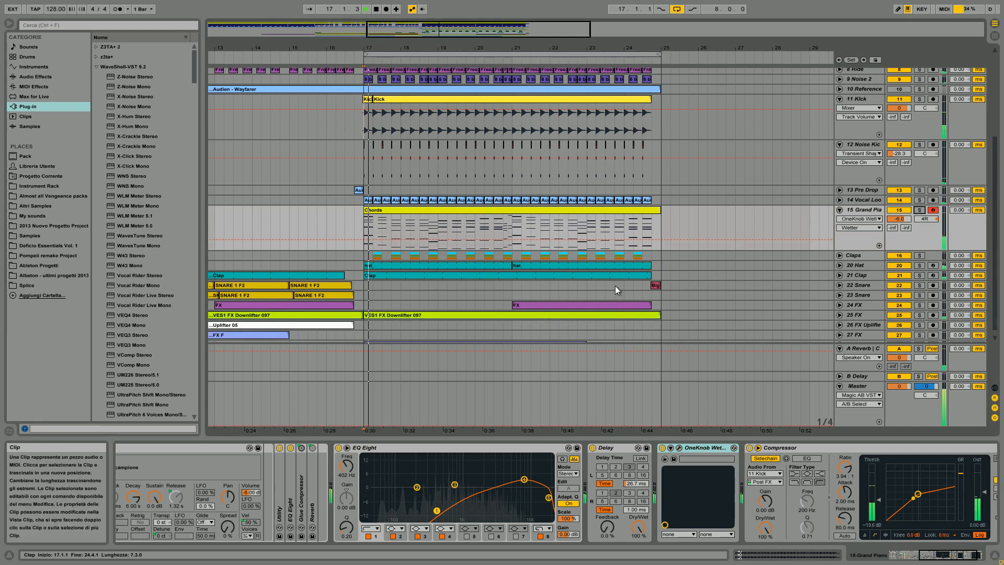
Solo and unfold the Claps group, and expand 17 Clap, 18 Clap1 and 19 Clap2 to view their waveforms
click(840, 249)
click(918, 249)
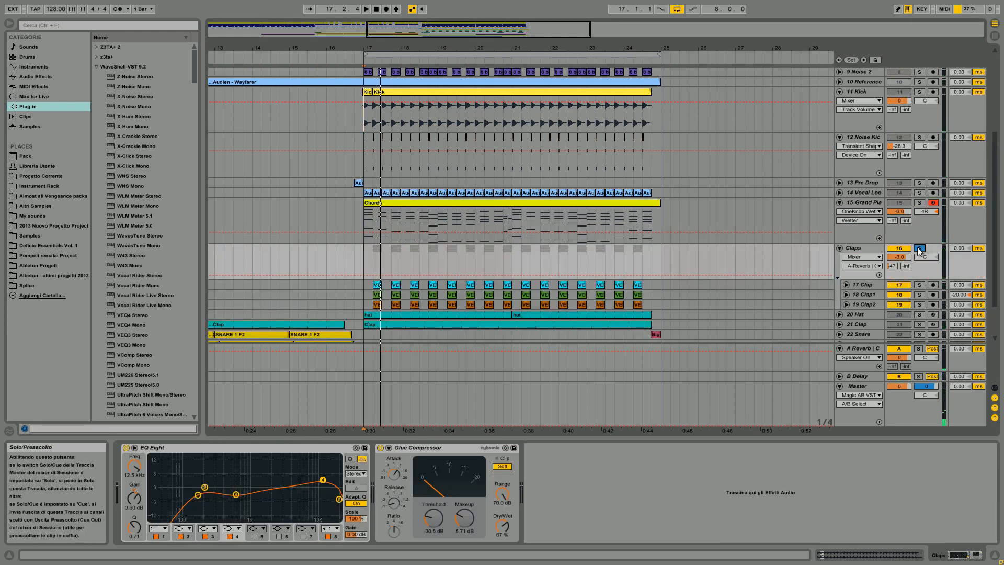
scroll(785, 262, down, 2)
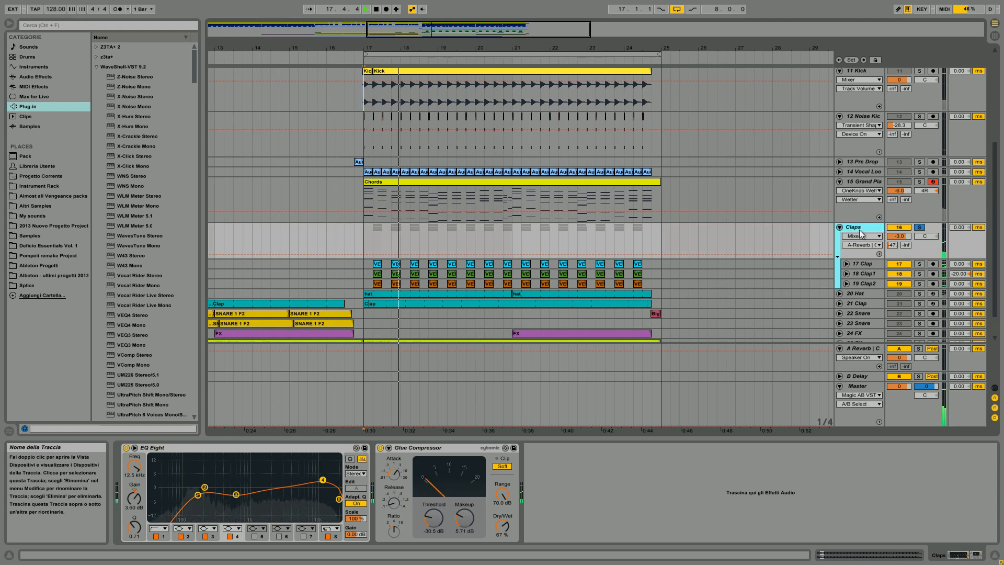
click(846, 264)
click(846, 310)
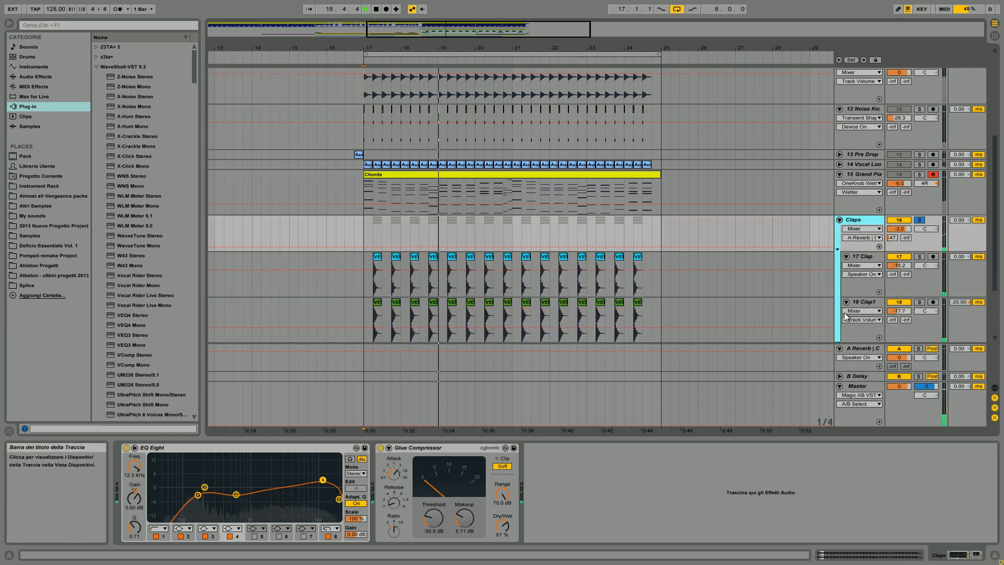
scroll(848, 296, down, 3)
click(846, 284)
scroll(695, 252, down, 4)
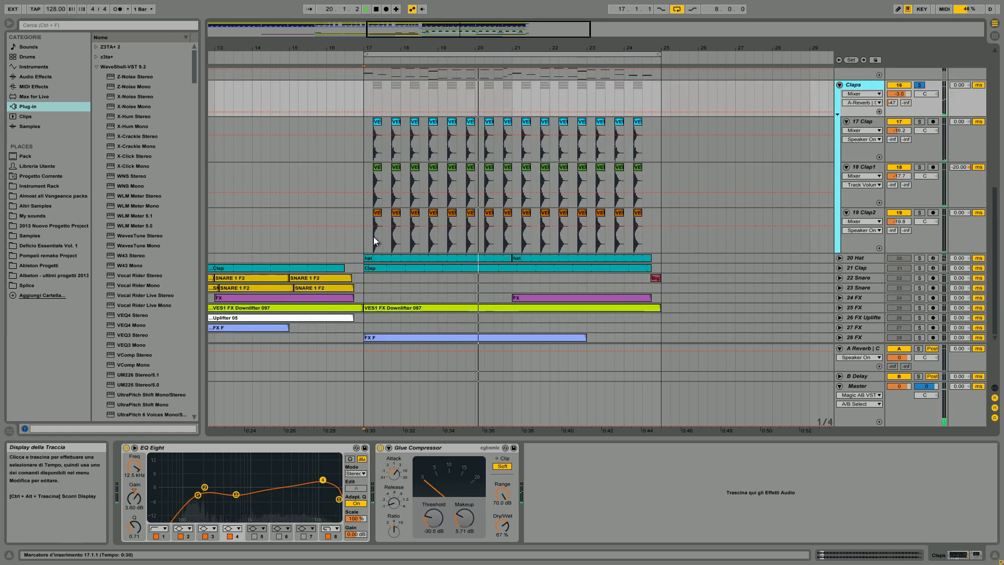
Inspect the layered clap clips from bar 17 and check 17 Clap, 18 Clap1 and 19 Clap2 for devices
click(368, 236)
drag(370, 48, 306, 50)
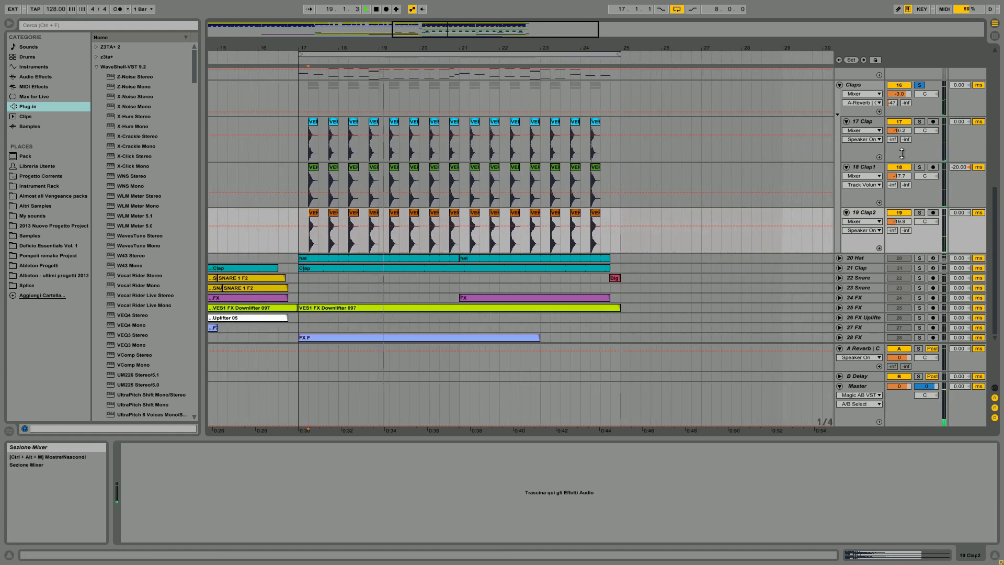
scroll(858, 103, up, 1)
click(858, 96)
click(864, 133)
click(864, 178)
click(864, 224)
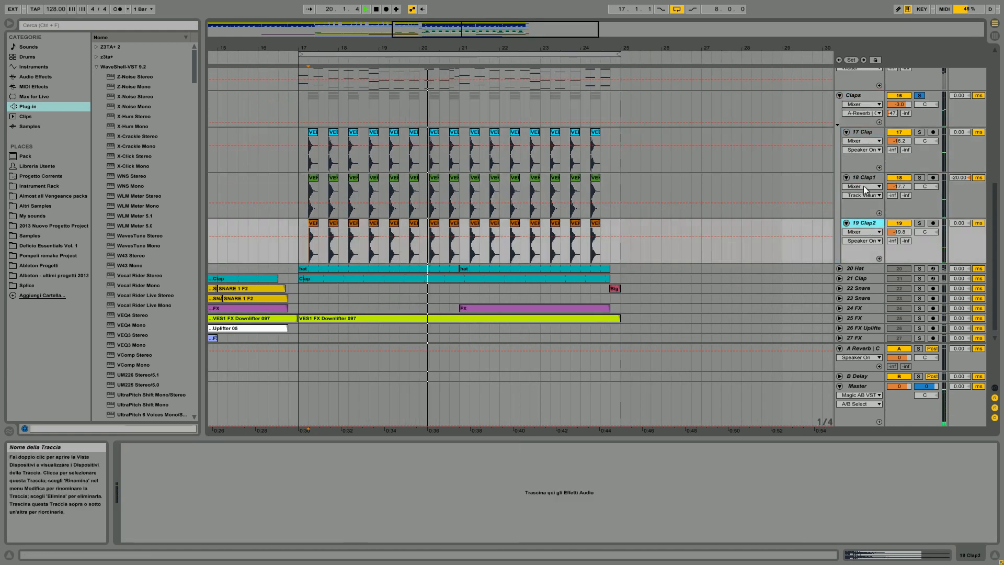
Review the Claps group's EQ Eight and Glue Compressor, clear its solo, and fold the group
click(857, 99)
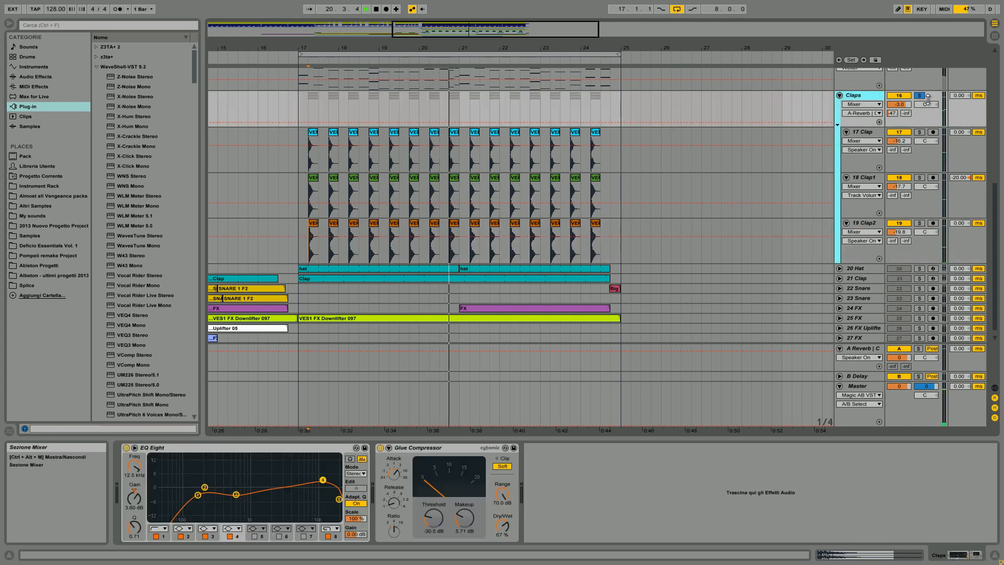
click(838, 95)
scroll(701, 156, up, 3)
Unfold the 20 Hat and 21 Clap tracks and solo them together during playback
click(853, 137)
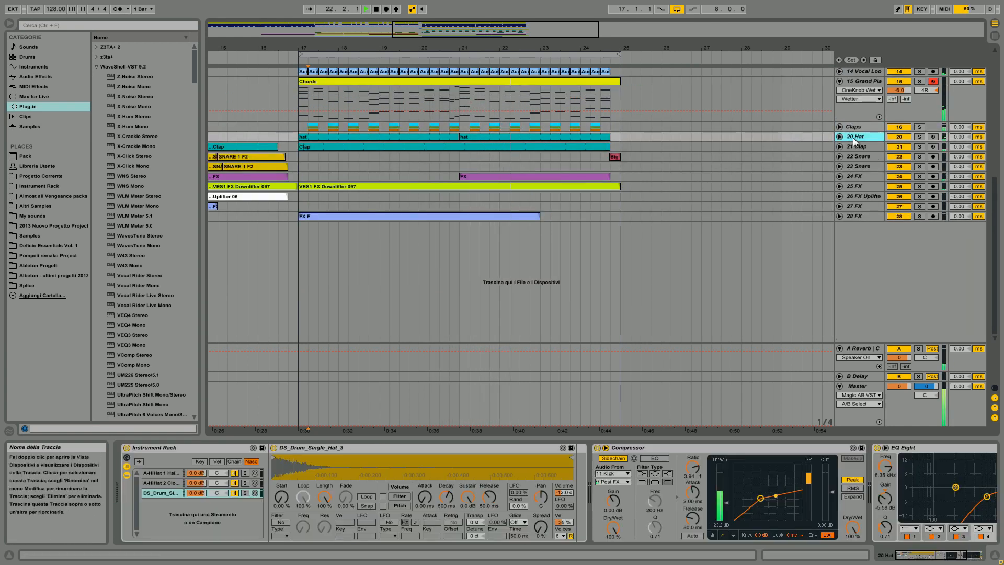
click(840, 137)
click(840, 182)
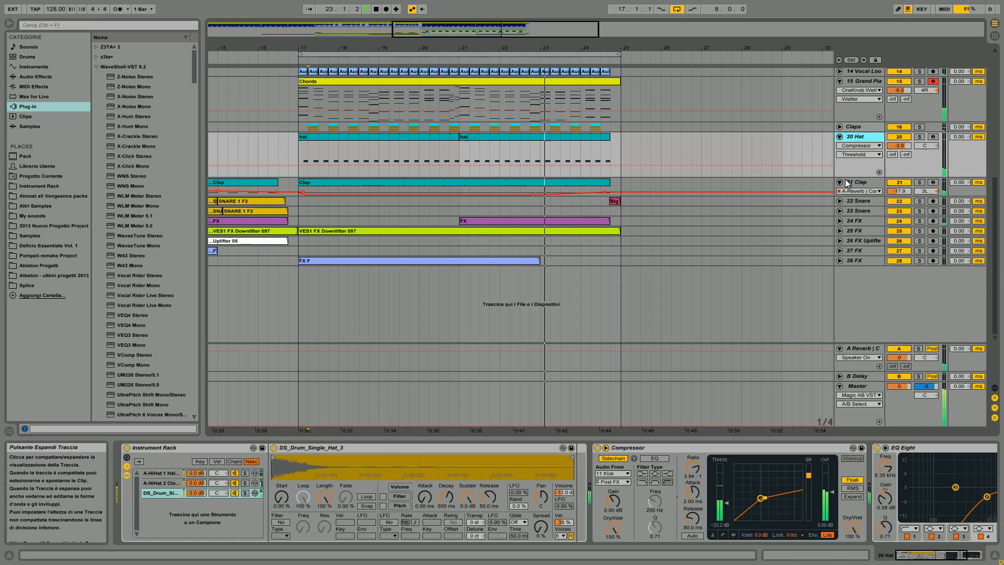
click(920, 137)
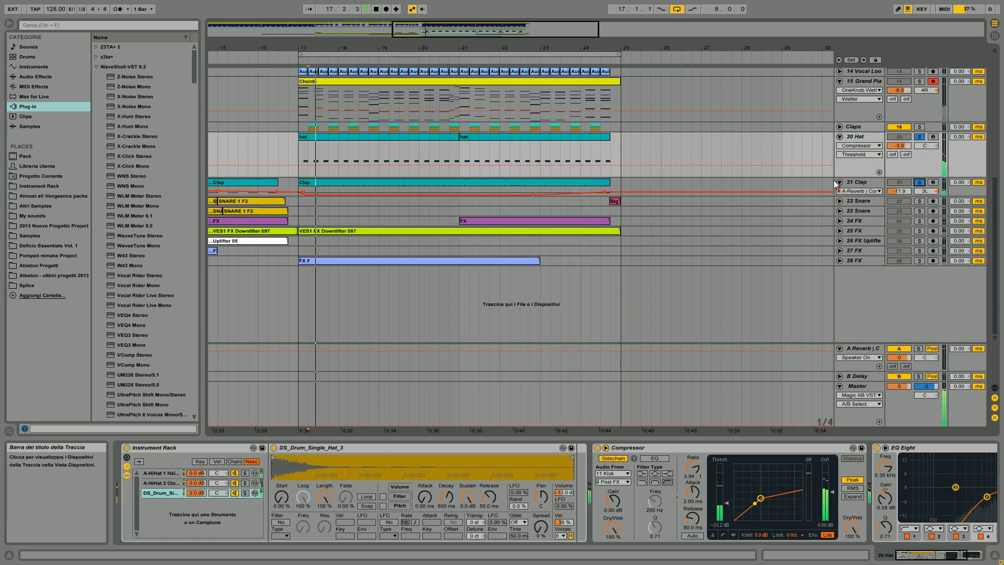
Review the device chains of 21 Clap and 20 Hat, from instrument rack through Compressor and EQ Eight
click(851, 180)
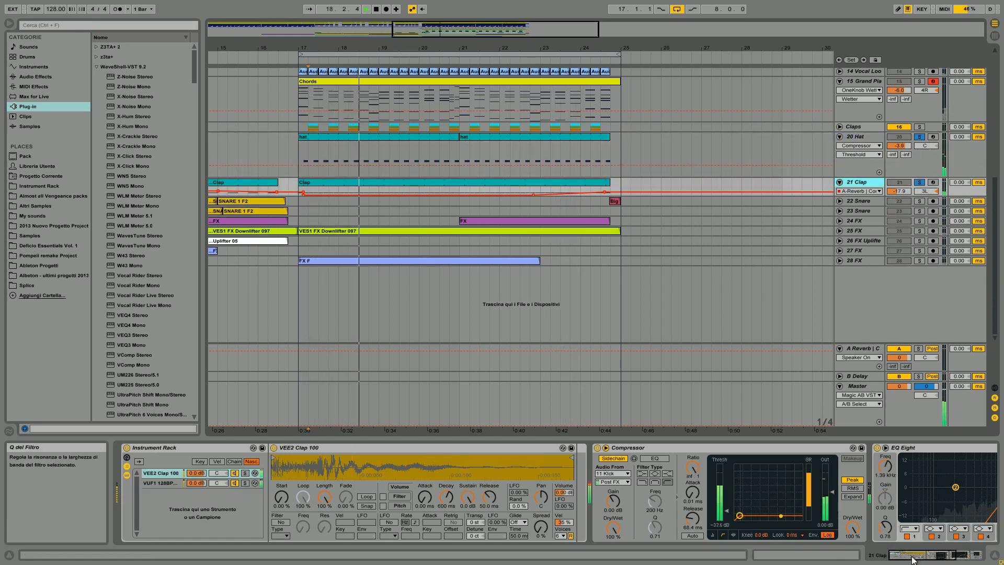
click(980, 547)
click(896, 554)
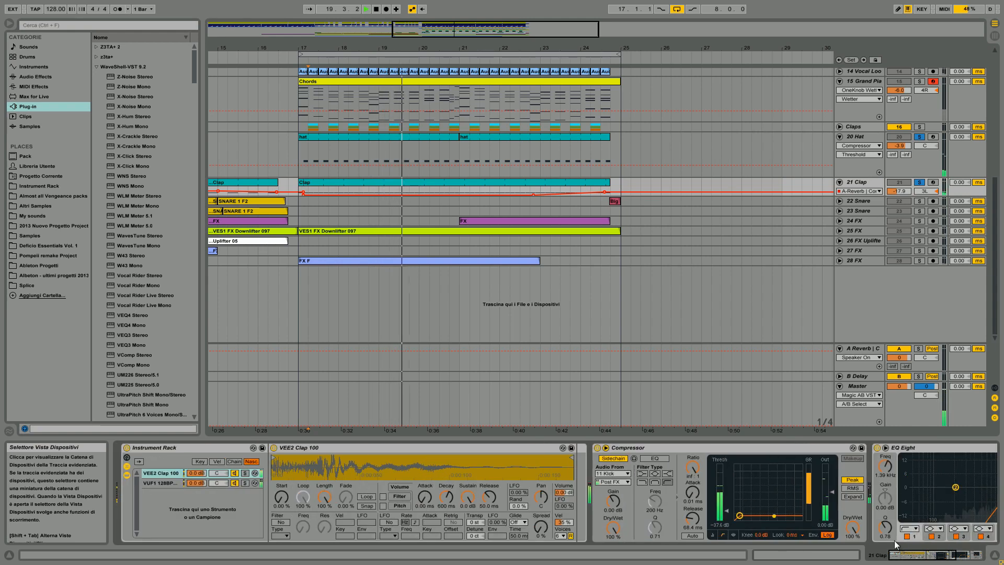
click(856, 137)
click(977, 554)
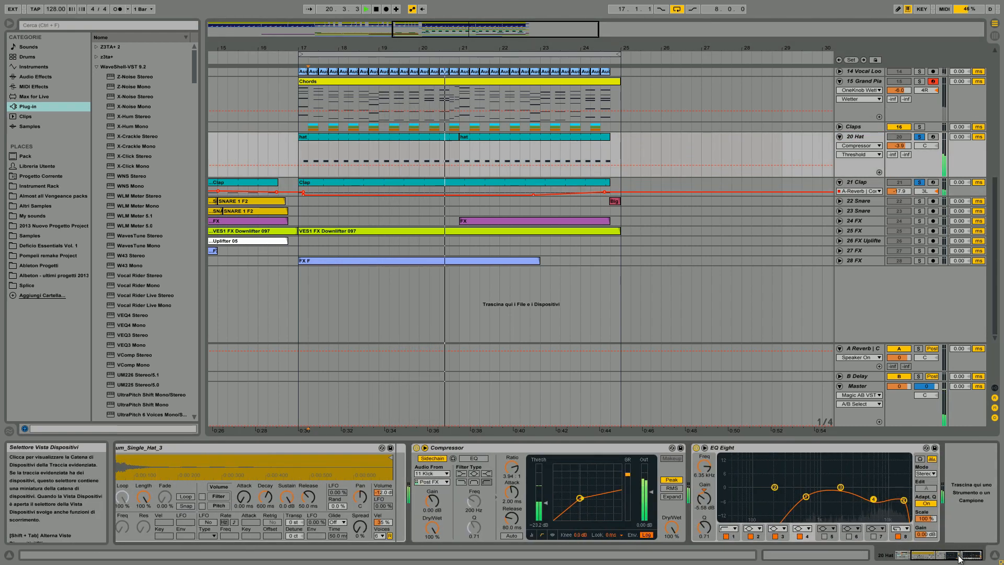
click(901, 554)
Clear the Hat and Clap solos and fold both tracks
click(919, 136)
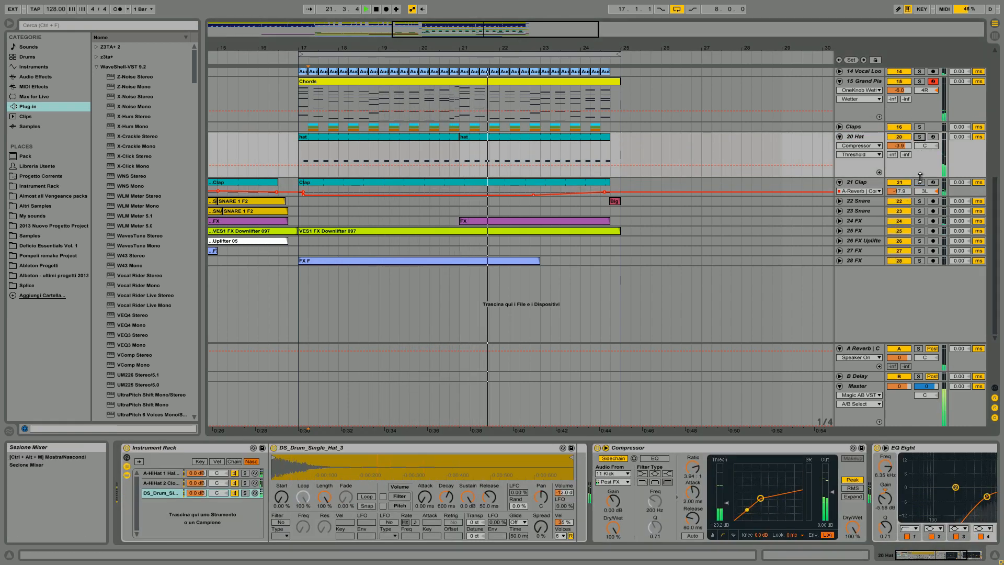
click(839, 136)
click(840, 146)
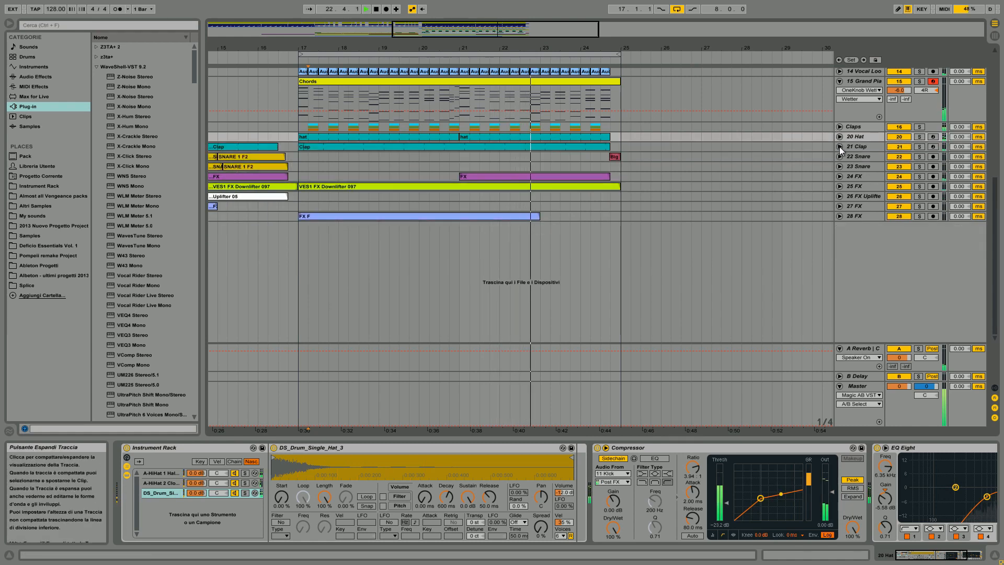
View the 24 FX and 22 Snare devices, solo 22 Snare to play its clip before bar 25, then clear the solo and fold it
click(866, 176)
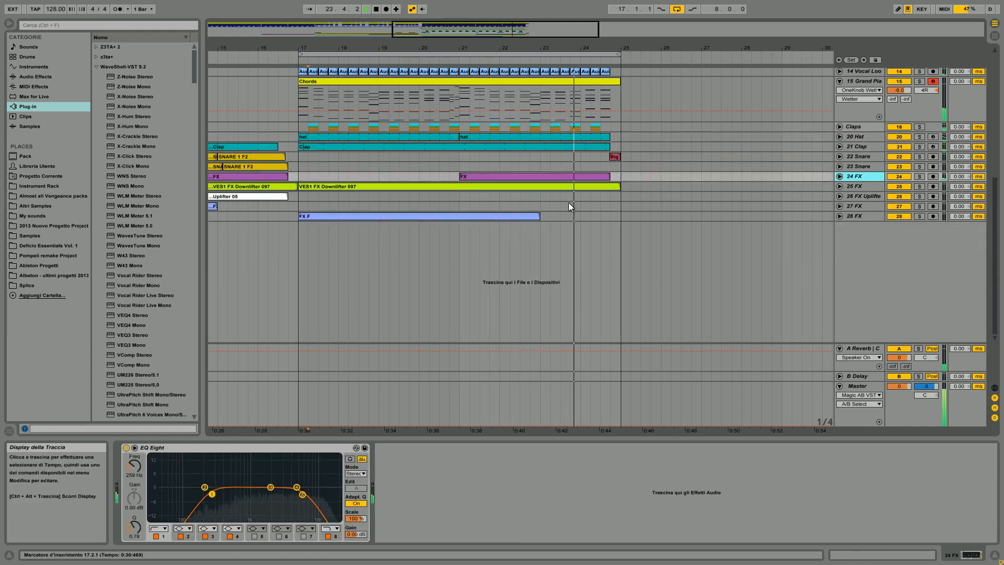
click(843, 156)
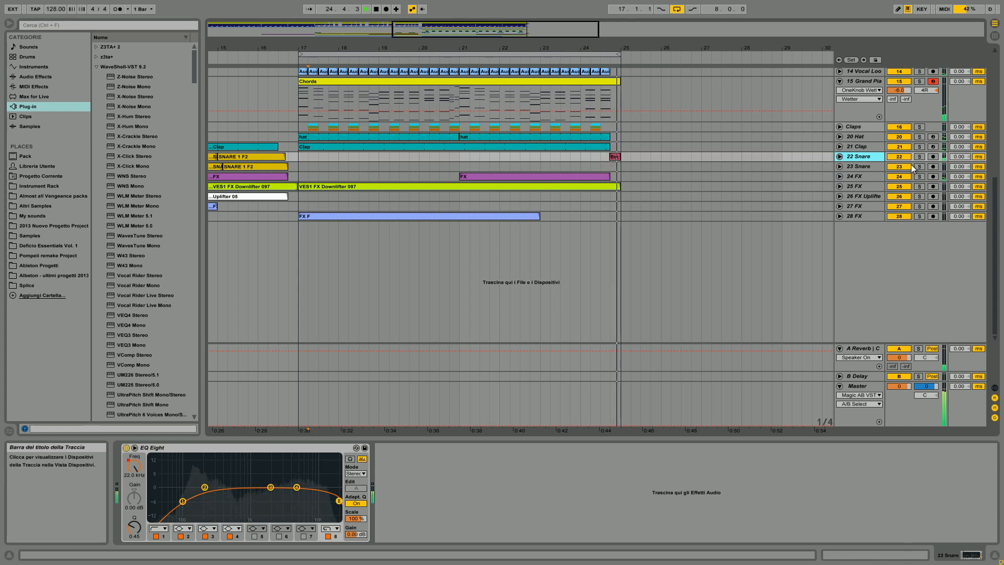
click(840, 156)
click(920, 157)
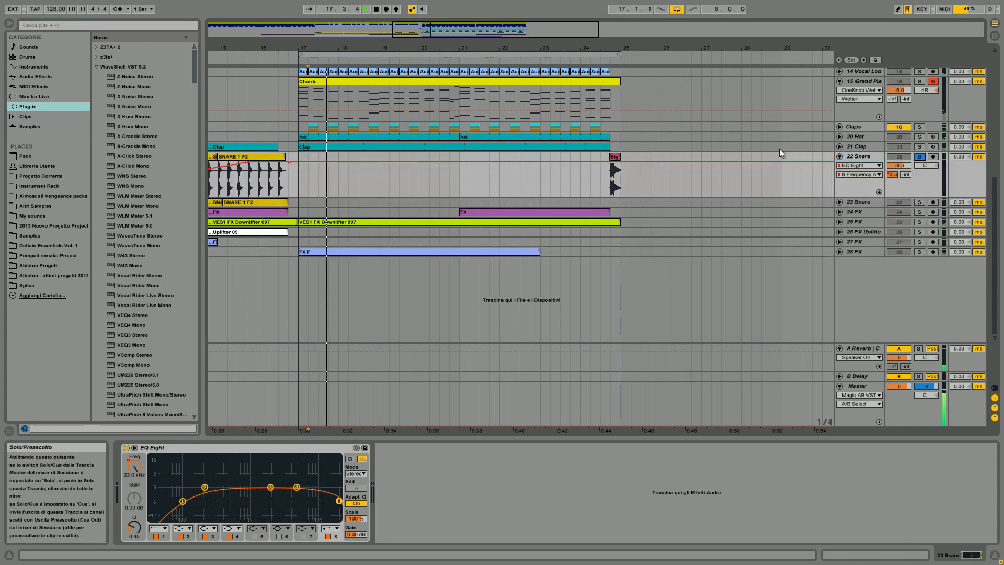
click(610, 177)
click(920, 156)
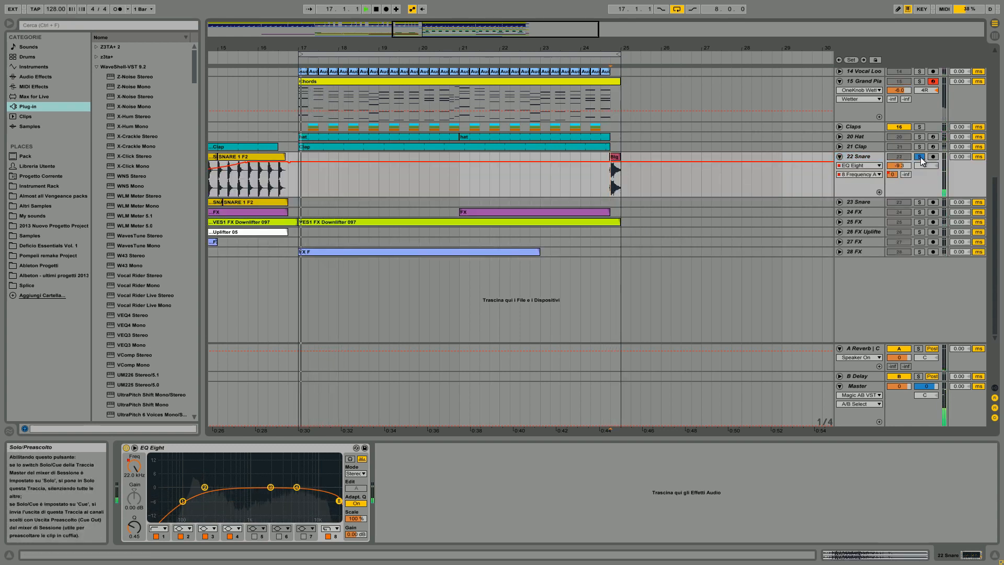
click(840, 157)
Fold the remaining expanded tracks, including 15 Grand Piano and 2 Saw2, for a compact overview of the arrangement
drag(464, 46, 562, 31)
scroll(531, 163, up, 2)
scroll(531, 163, up, 2)
scroll(817, 174, up, 1)
click(840, 162)
click(839, 117)
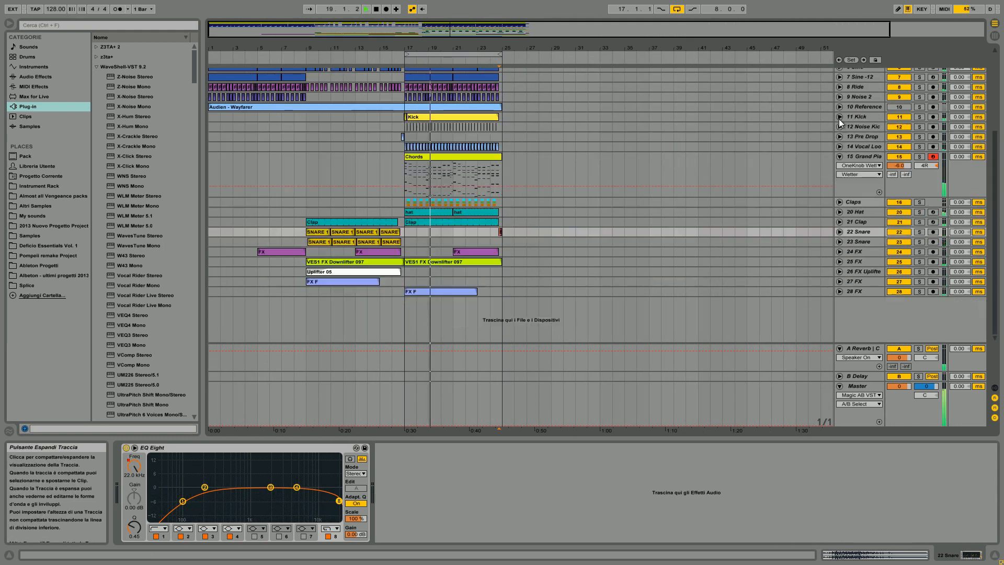
click(840, 156)
scroll(376, 159, up, 6)
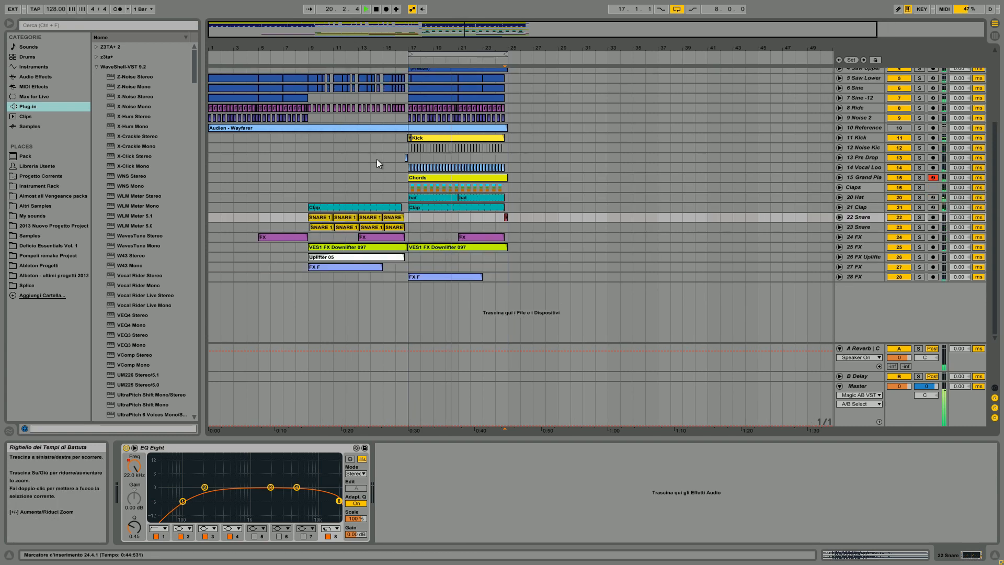
scroll(450, 184, up, 1)
click(842, 83)
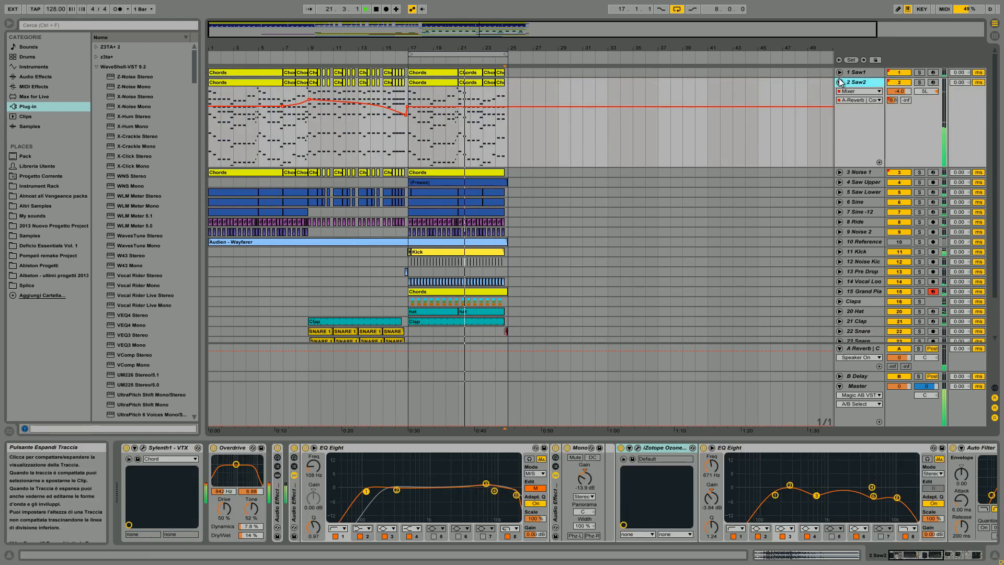
click(840, 83)
Play the arrangement from bar 1 and compare the Master with its second Audio Effect Rack bypassed and re-enabled
click(878, 399)
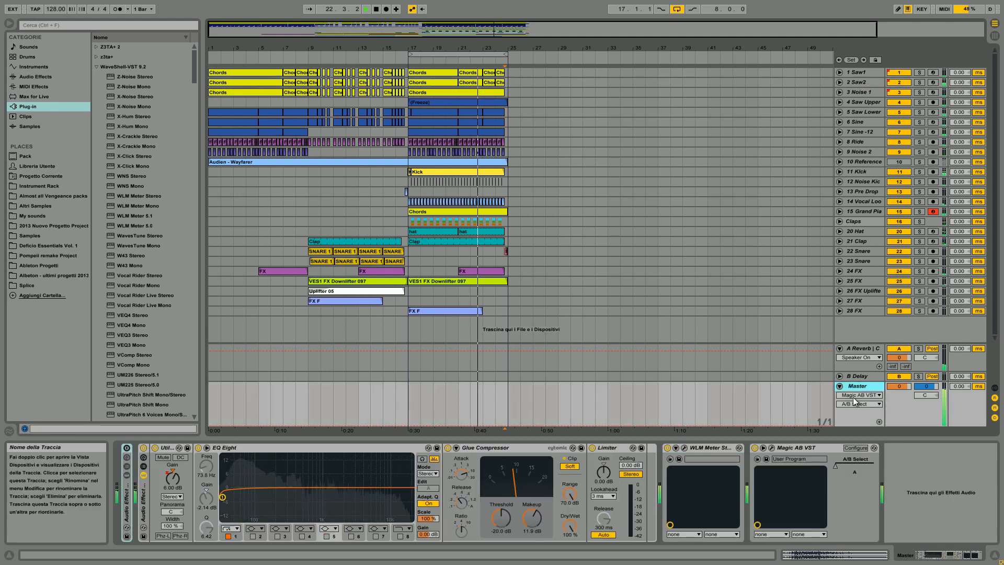
key(space)
click(211, 369)
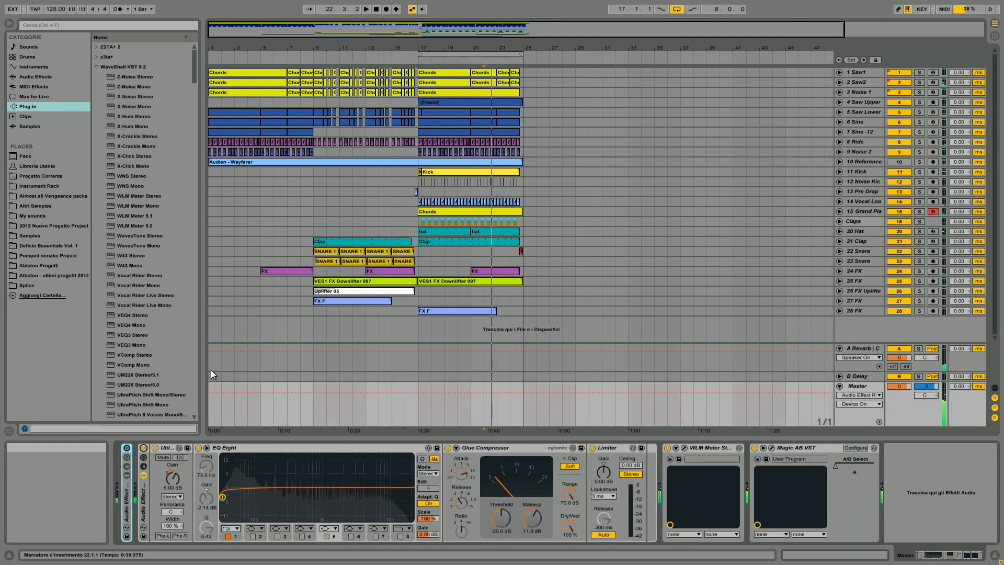
click(209, 402)
key(space)
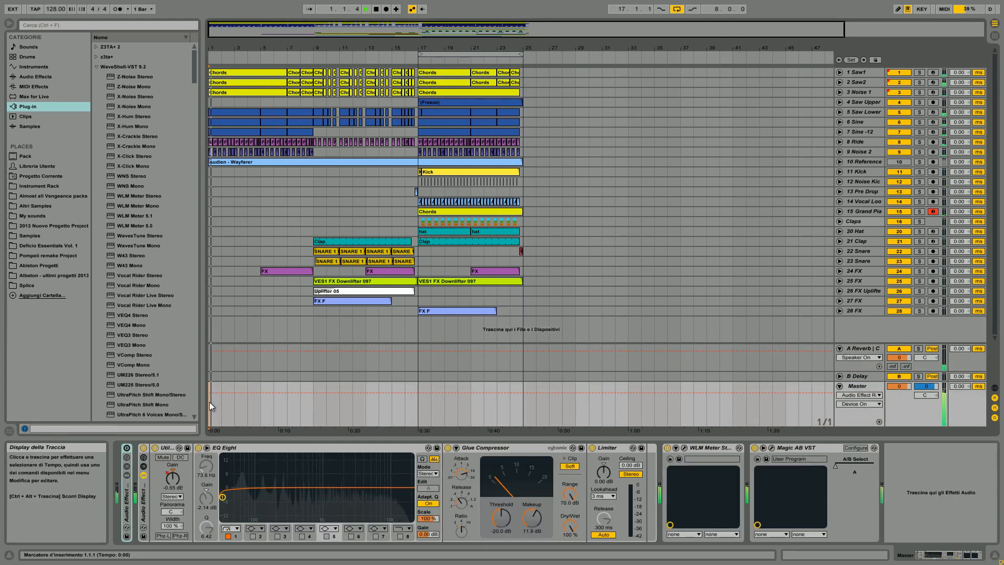
click(143, 448)
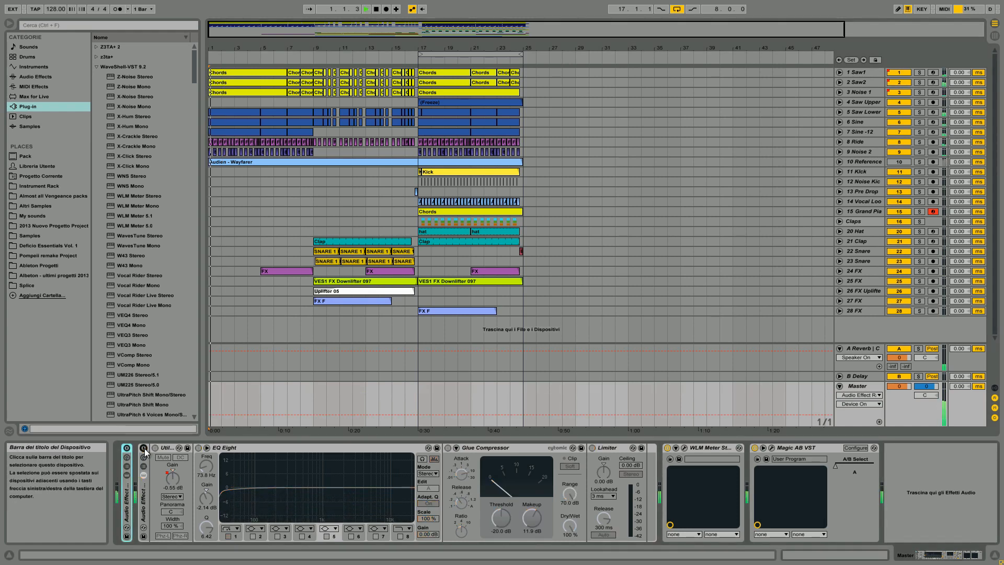
click(144, 448)
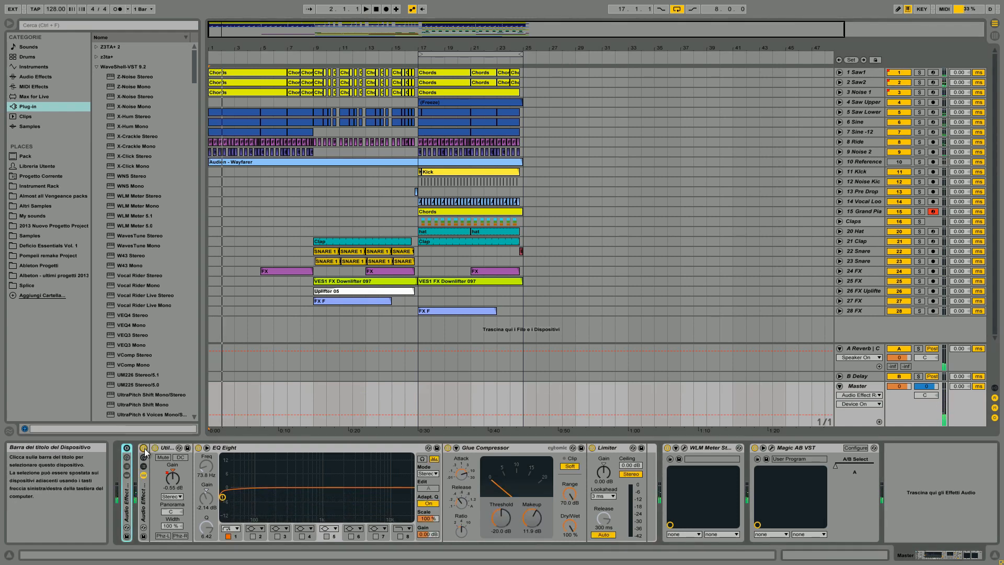
Open the Master's WLM Meter and check the loudness during playback from bar 17, keeping the track list uncovered
click(684, 448)
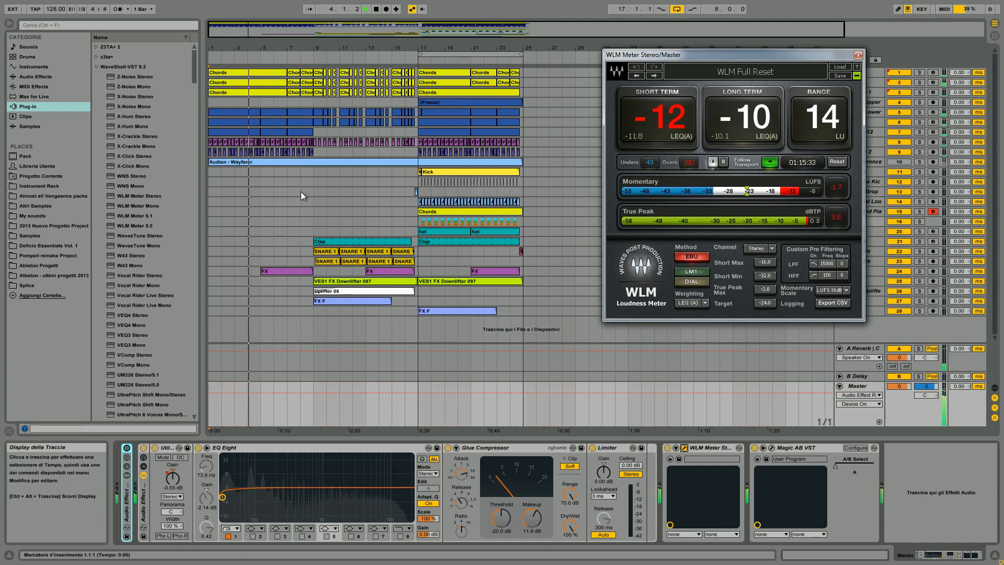
click(416, 212)
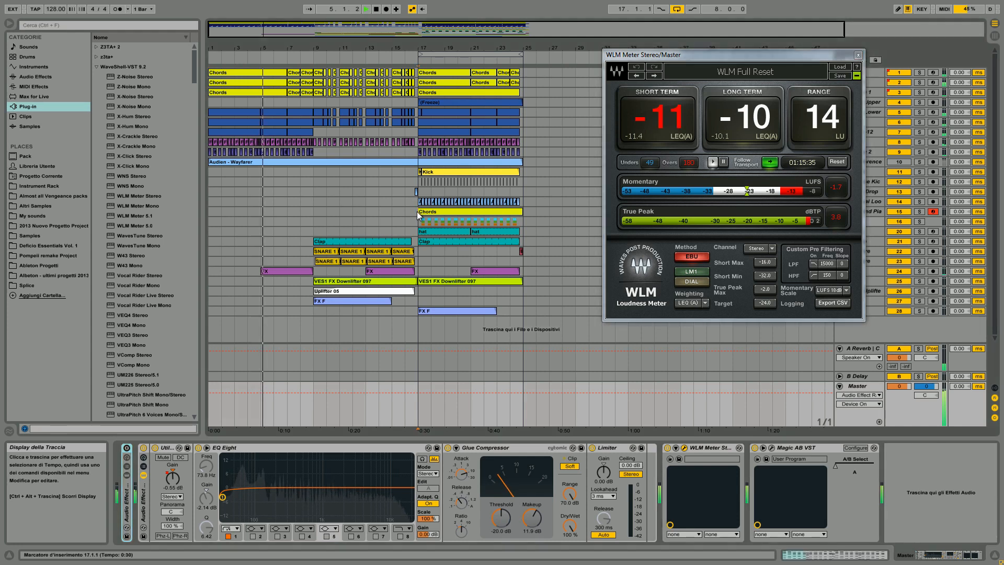
key(space)
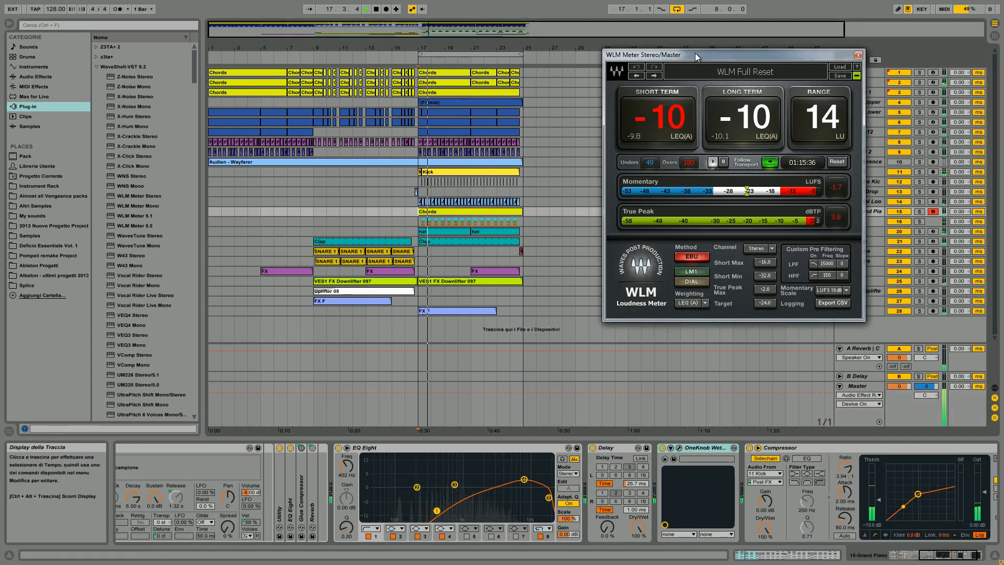
drag(695, 52, 673, 47)
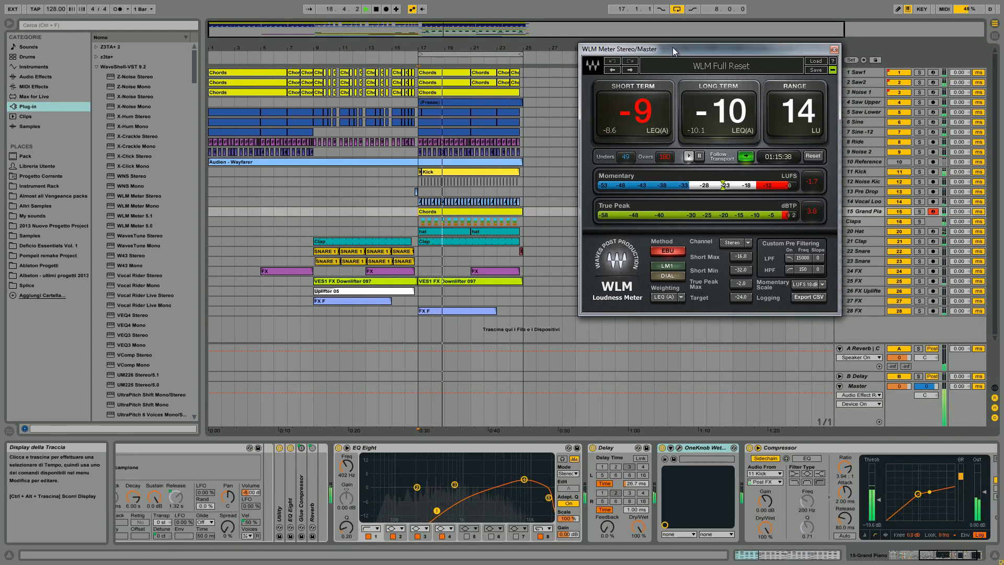
click(933, 557)
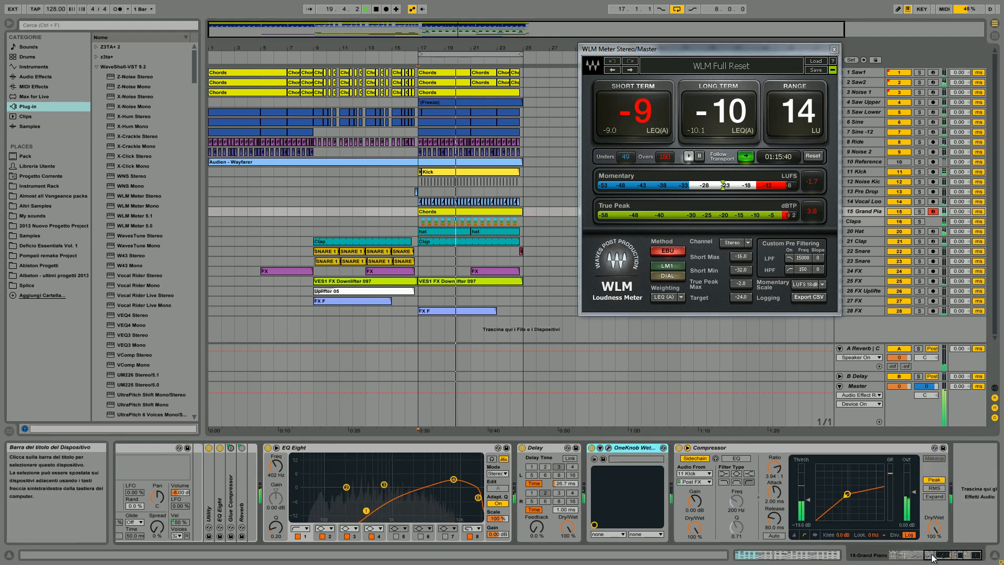
click(887, 413)
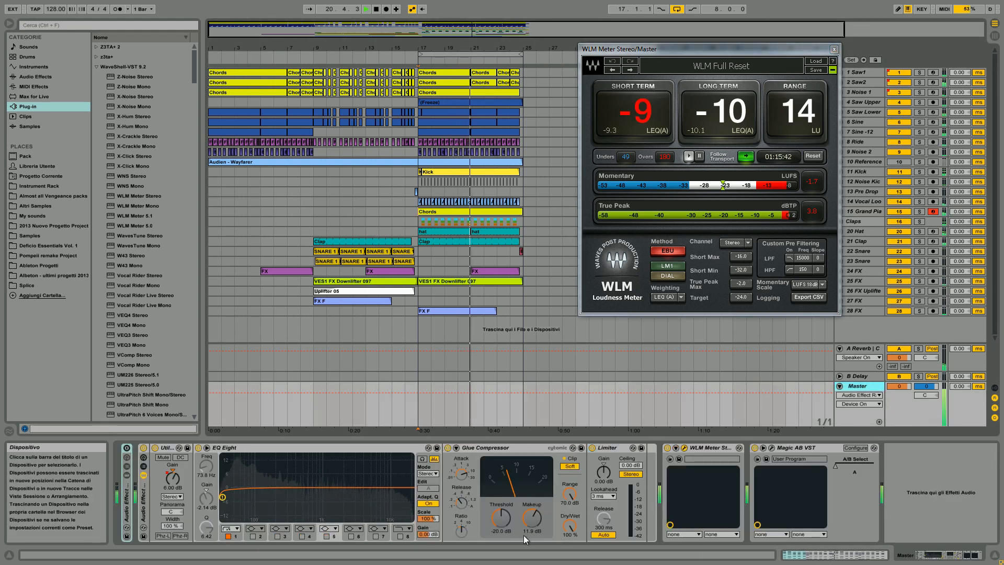
Display the Master's Utility Gain automation, resume playback from bar 17, and check the WLM Meter once more before closing it
click(175, 483)
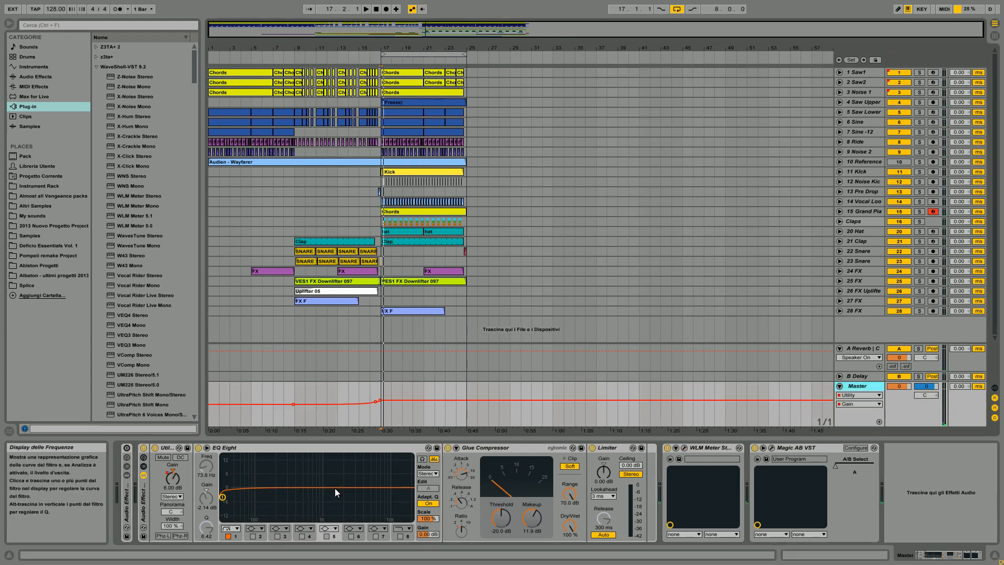
key(space)
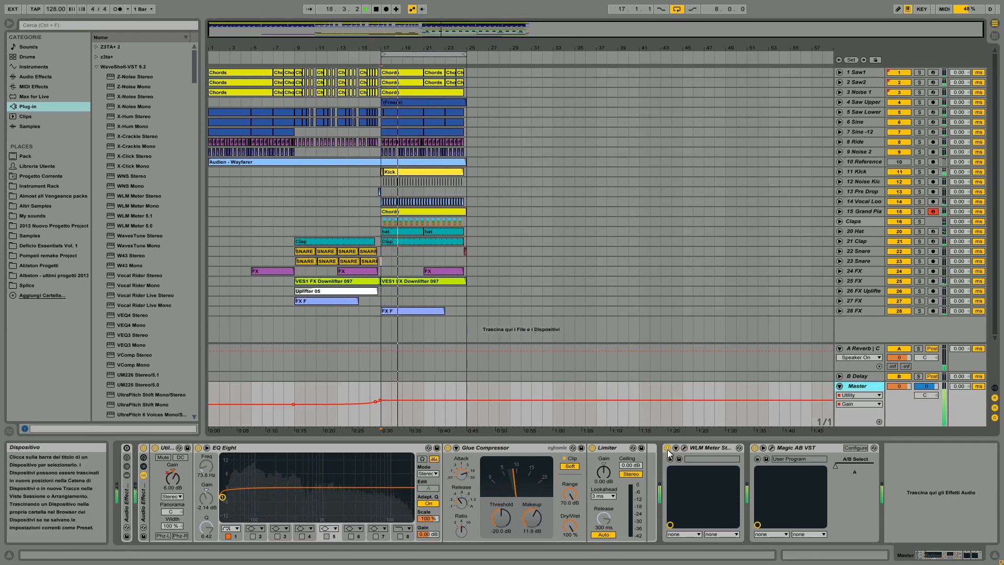
click(686, 447)
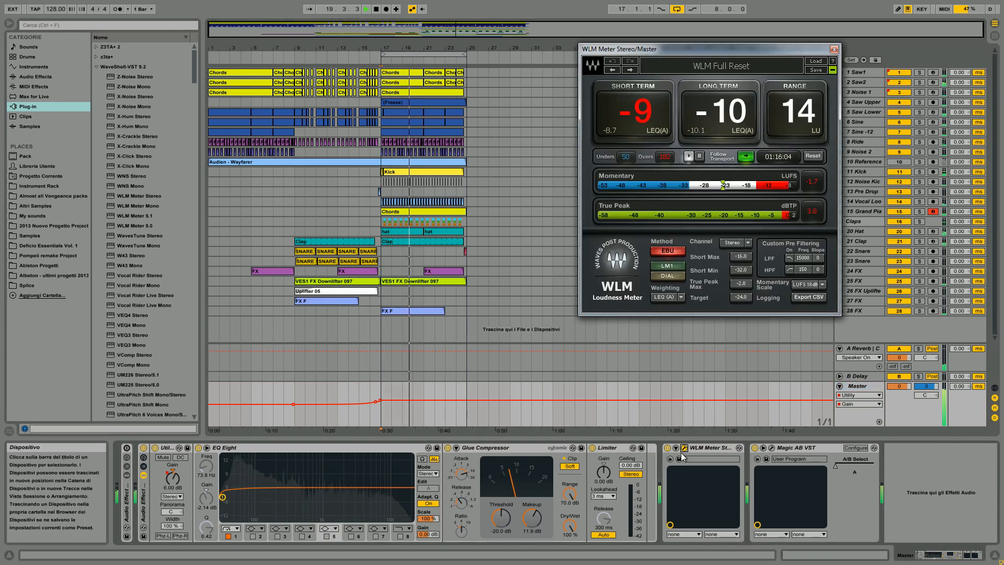
click(684, 448)
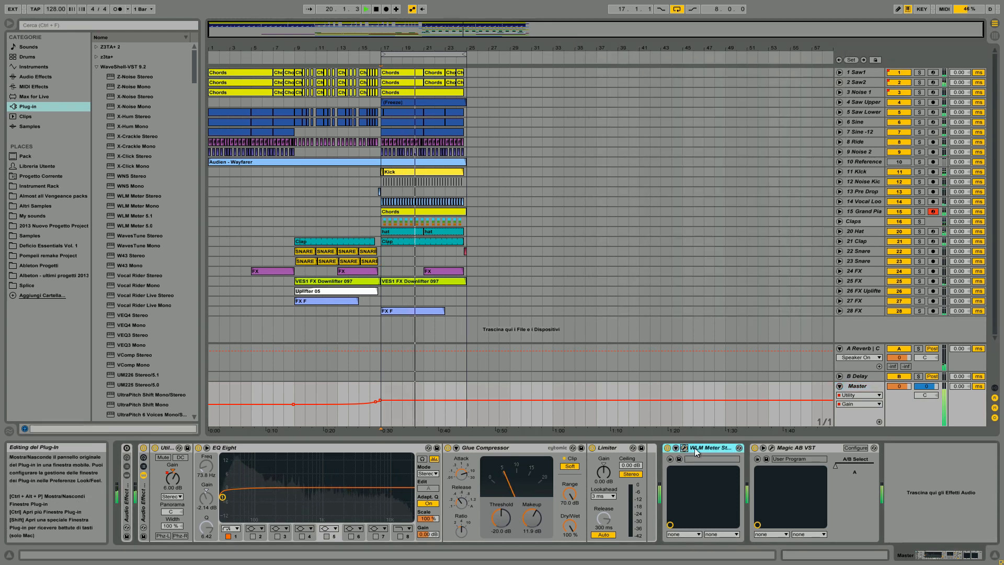
Open Magic AB on the Master, move its window clear of the devices, and return the stopped playback to bar 1
click(771, 448)
drag(579, 186, 711, 87)
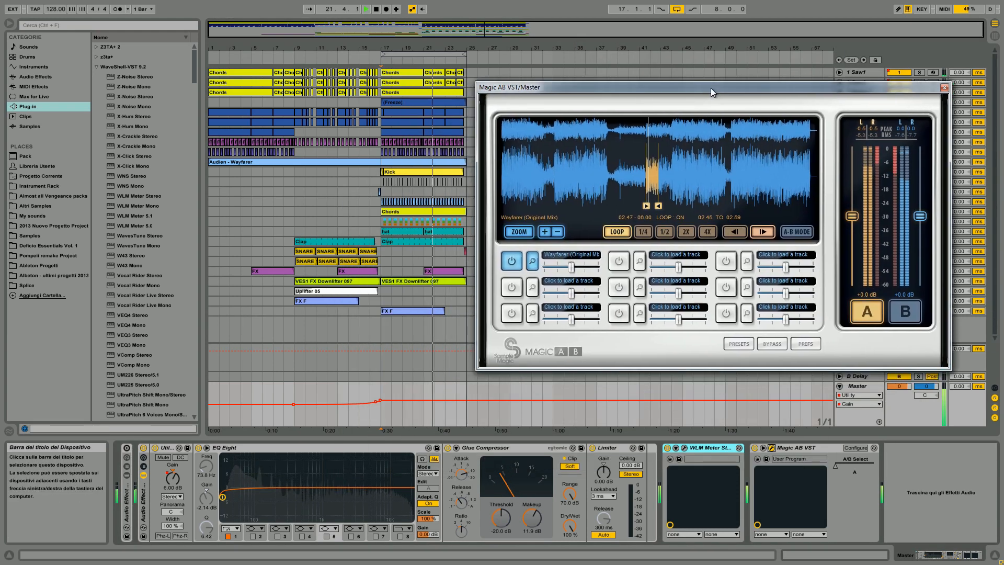
key(space)
click(212, 202)
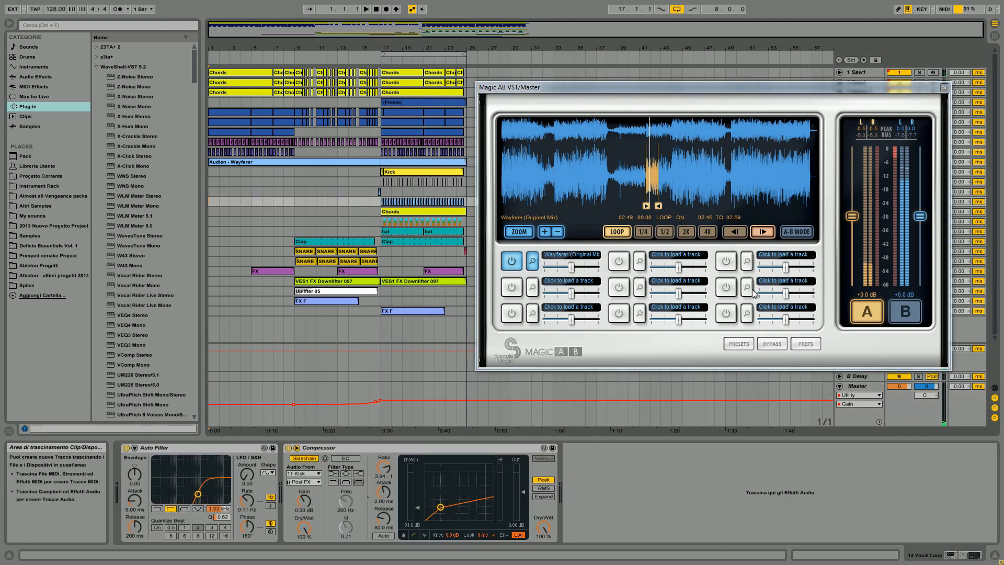
Compare the mix (A) with the Wayfarer (Original Mix) reference (B) in Magic AB, finishing on A and closing the plug-in window
click(907, 313)
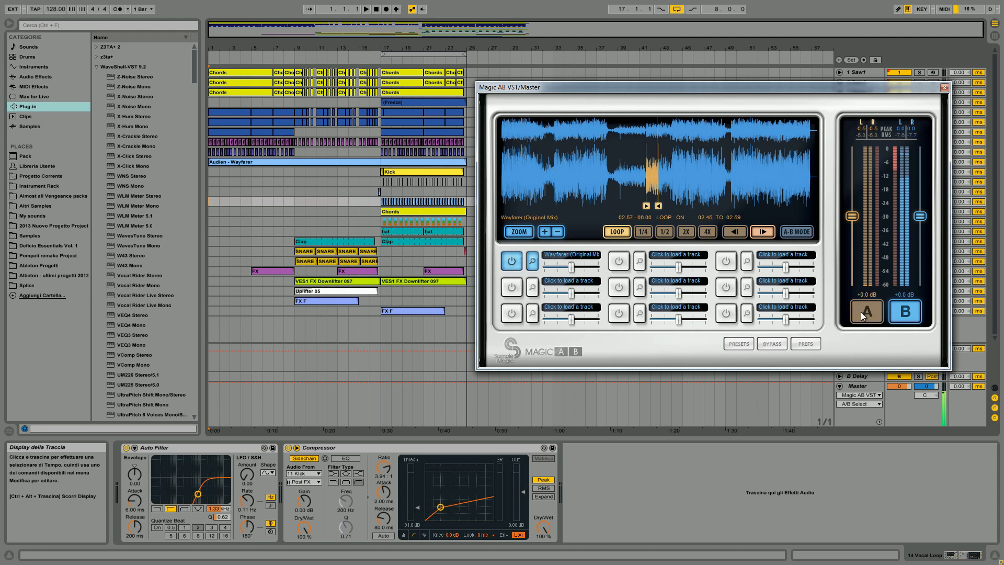
key(space)
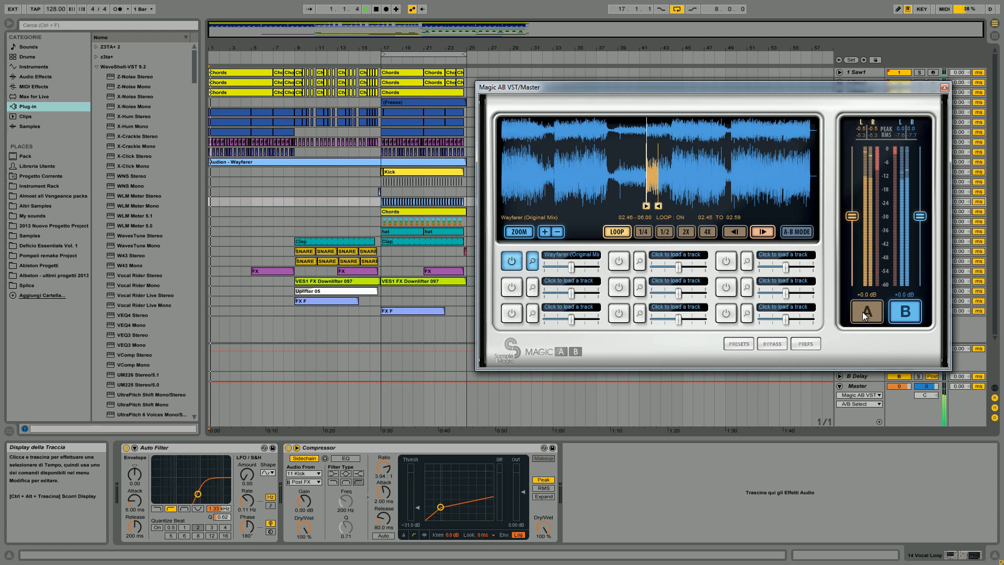
click(868, 313)
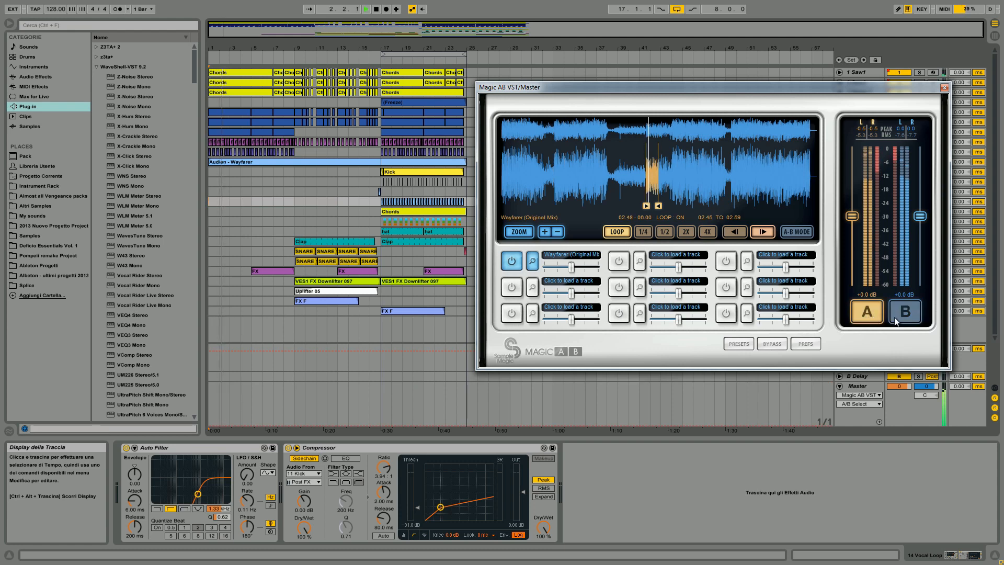
click(909, 316)
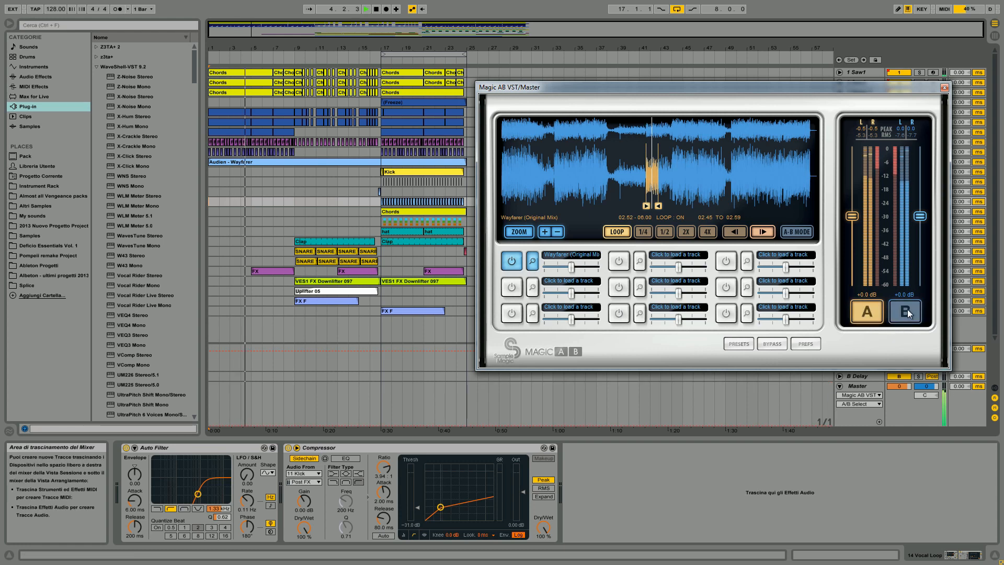
click(896, 312)
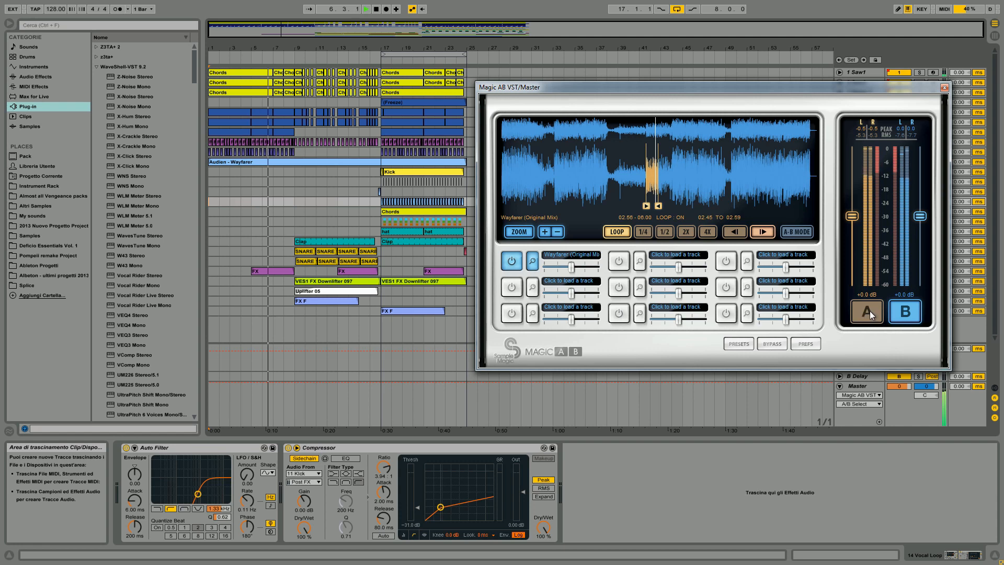
click(870, 311)
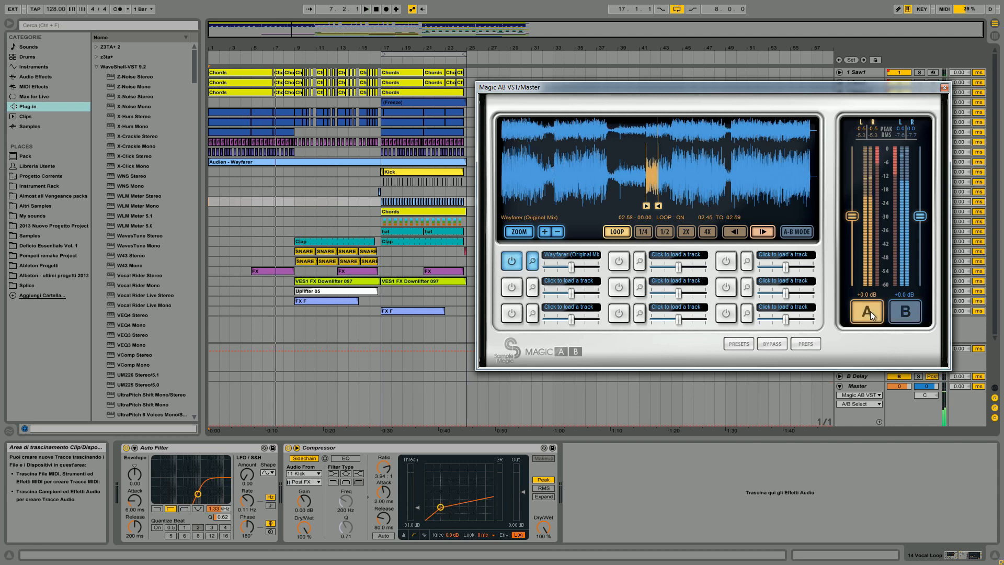
click(906, 315)
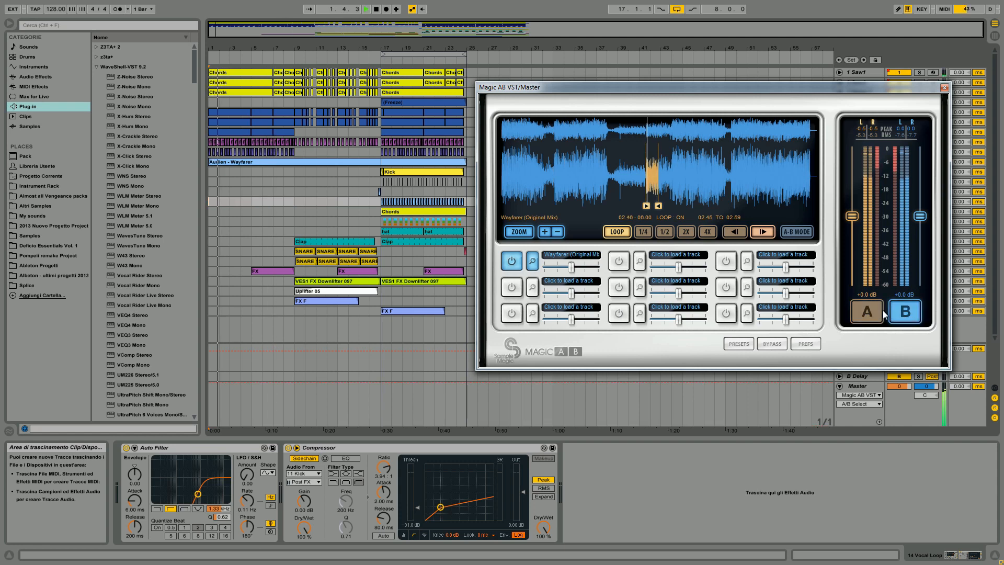
click(871, 314)
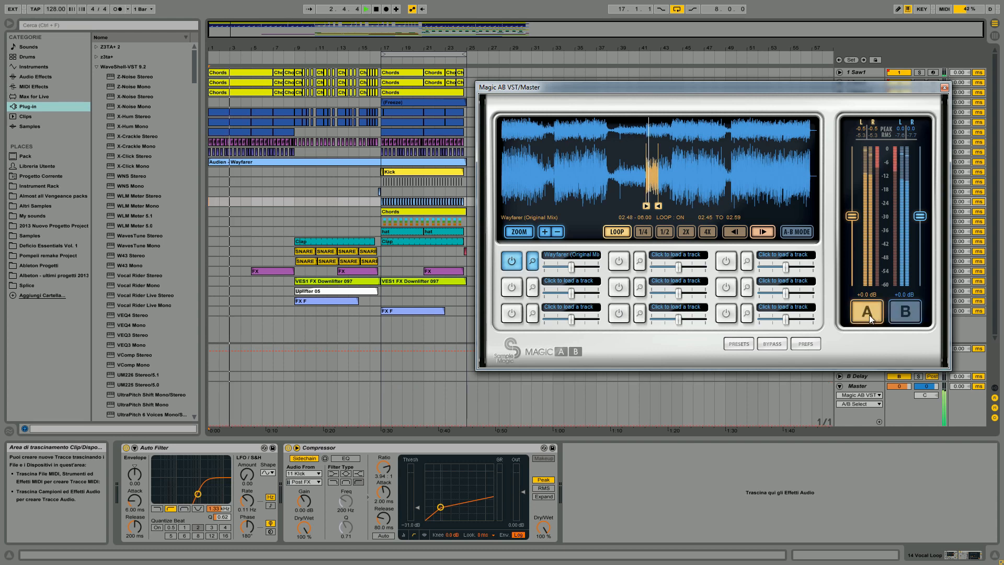
click(945, 89)
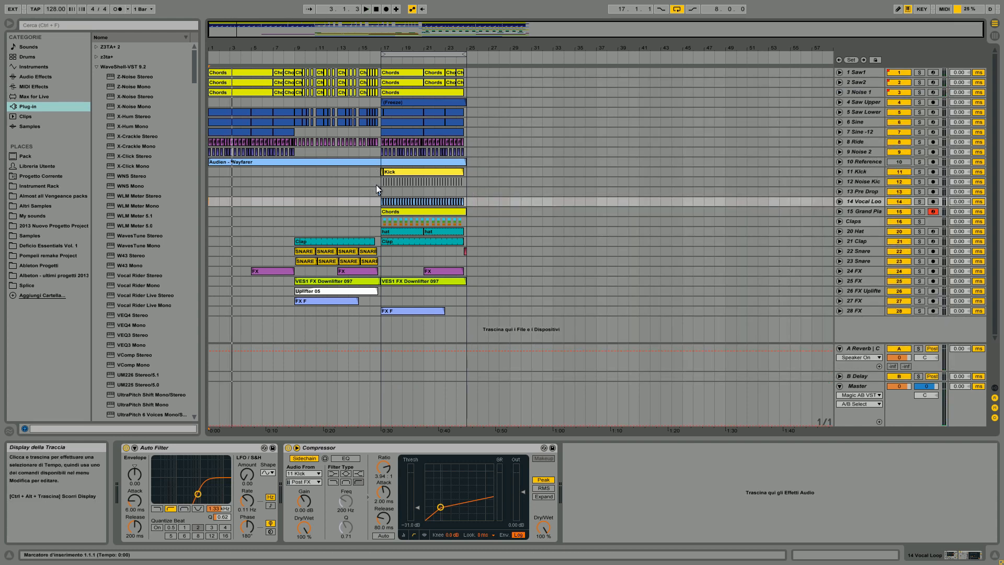
click(376, 183)
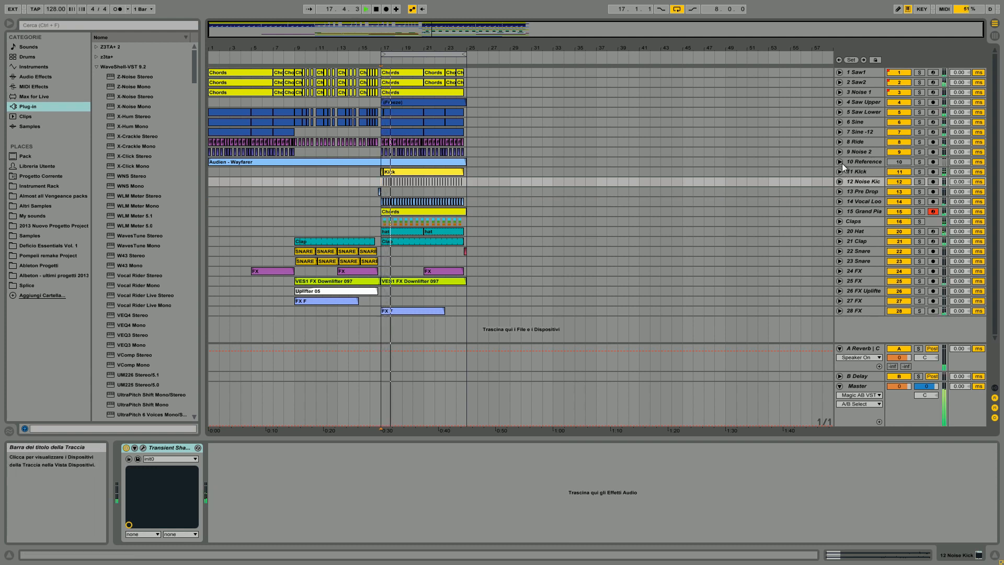
click(413, 391)
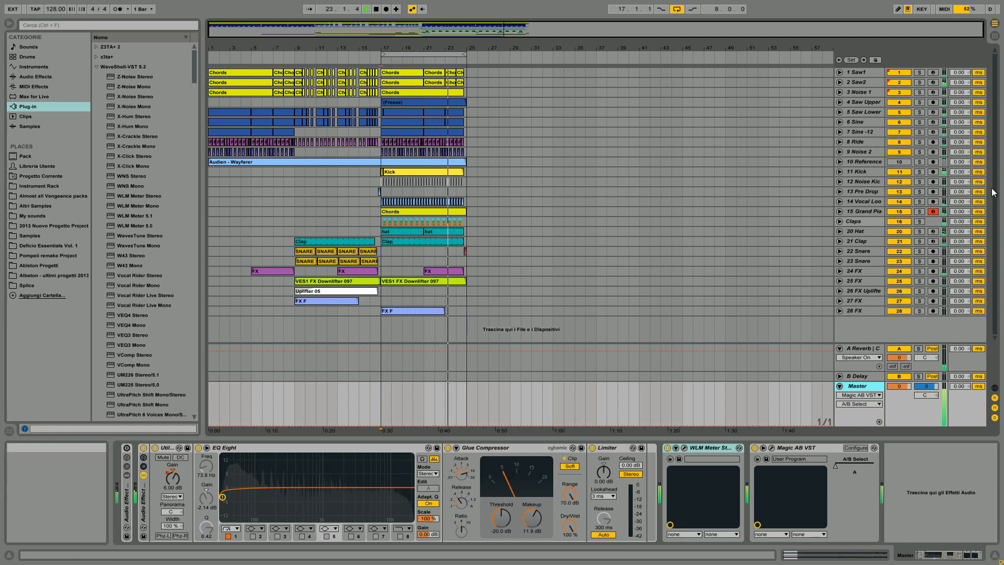
click(398, 400)
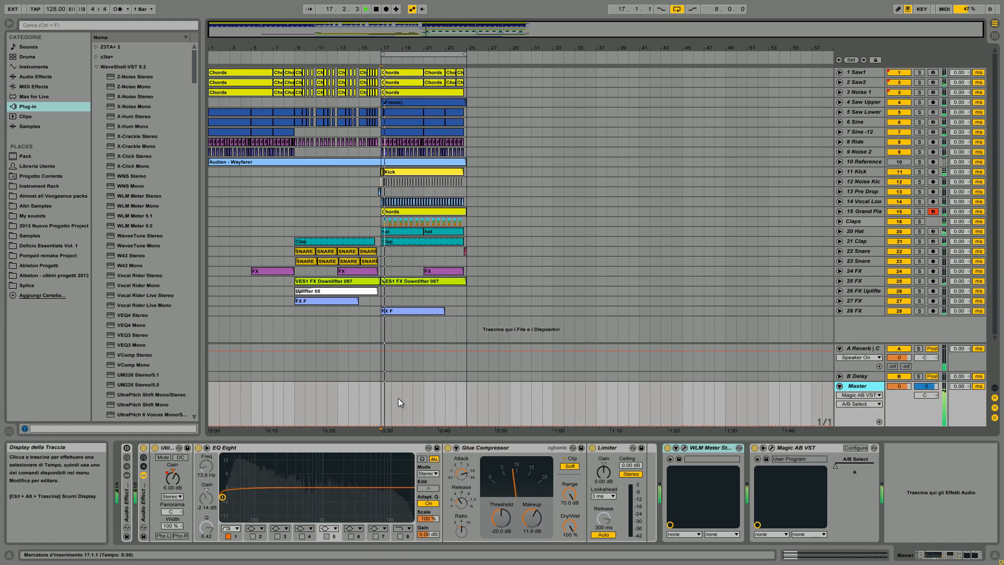